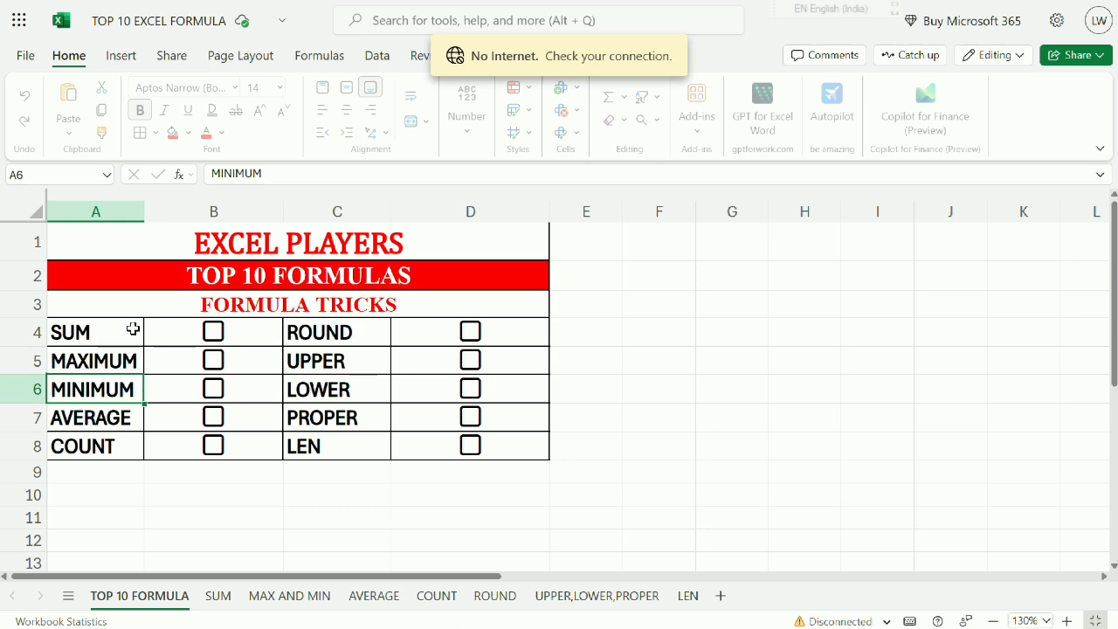
Look through the ten formula names listed on the TOP 10 FORMULA sheet, from SUM to LEN.
{"action": "left_click", "coordinate": [128, 335]}
{"action": "left_click", "coordinate": [255, 278]}
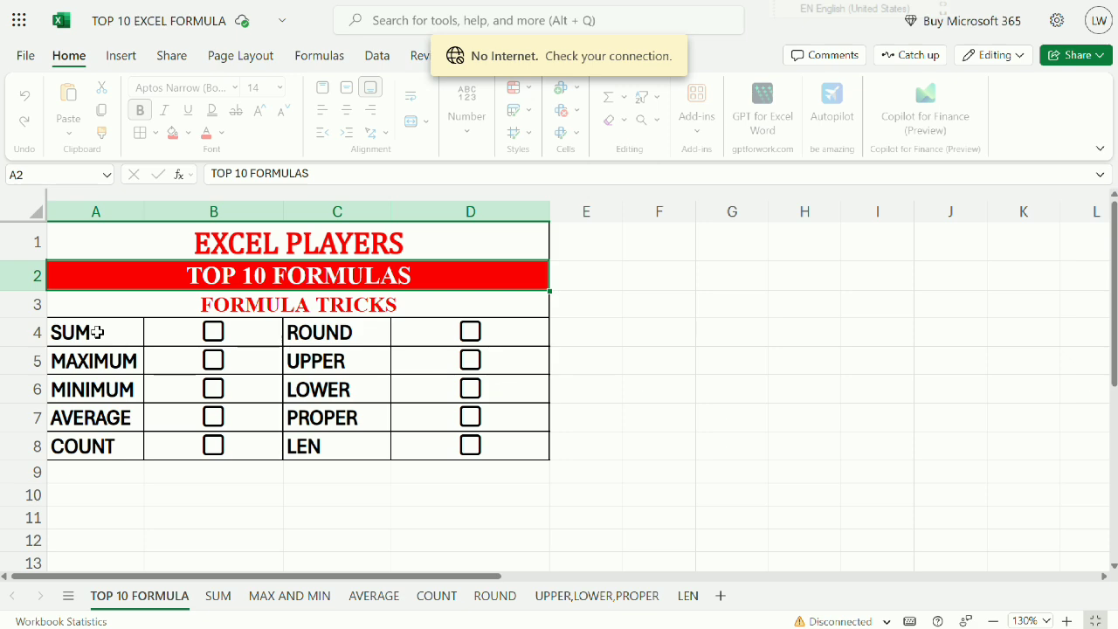
{"action": "left_click", "coordinate": [97, 332]}
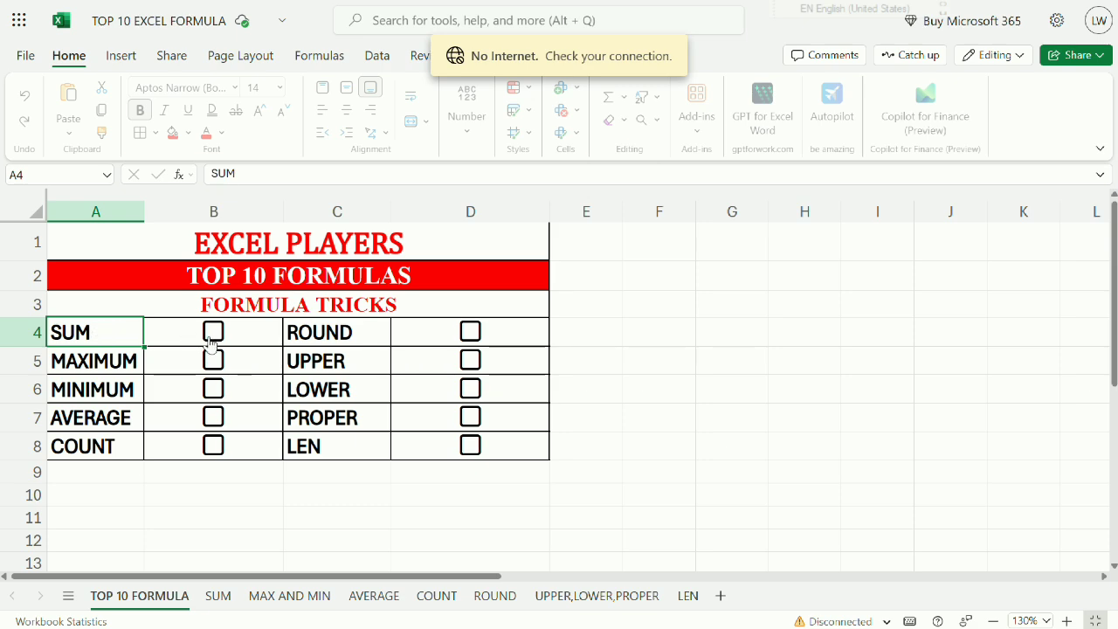
{"action": "left_click", "coordinate": [84, 353]}
{"action": "left_click", "coordinate": [85, 398]}
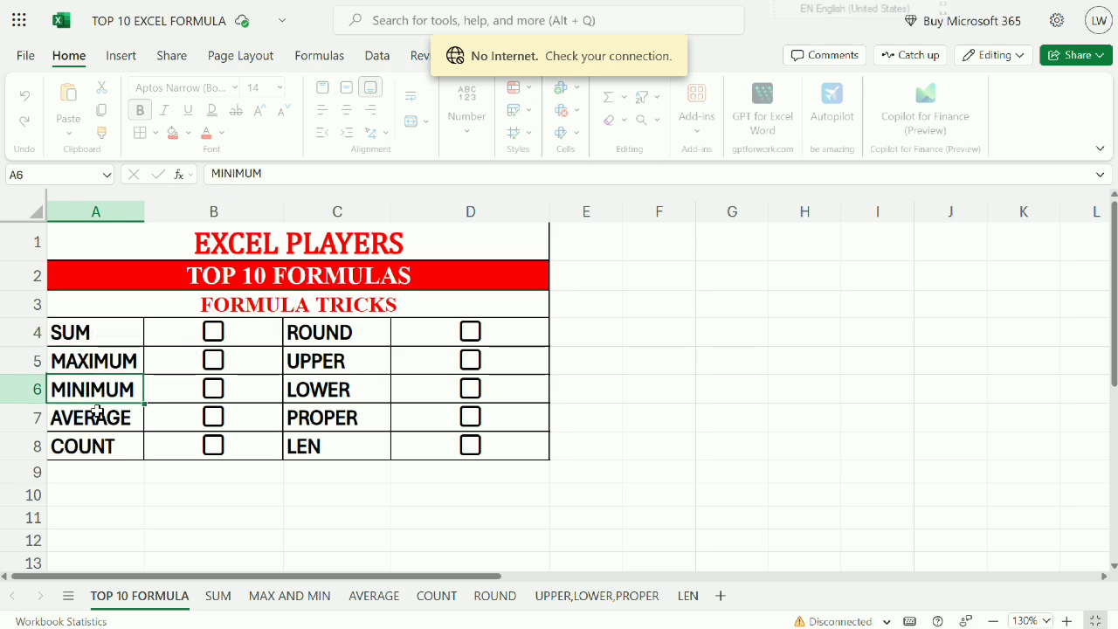
{"action": "left_click", "coordinate": [97, 411]}
{"action": "left_click", "coordinate": [109, 445]}
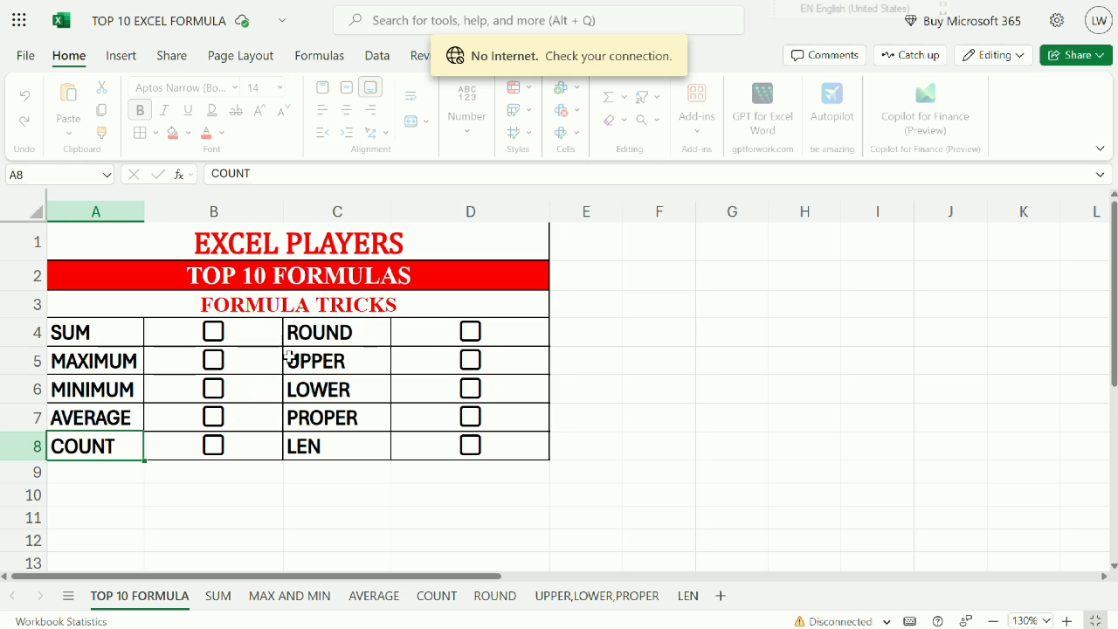
{"action": "left_click", "coordinate": [329, 337]}
{"action": "left_click", "coordinate": [319, 371]}
{"action": "left_click", "coordinate": [321, 397]}
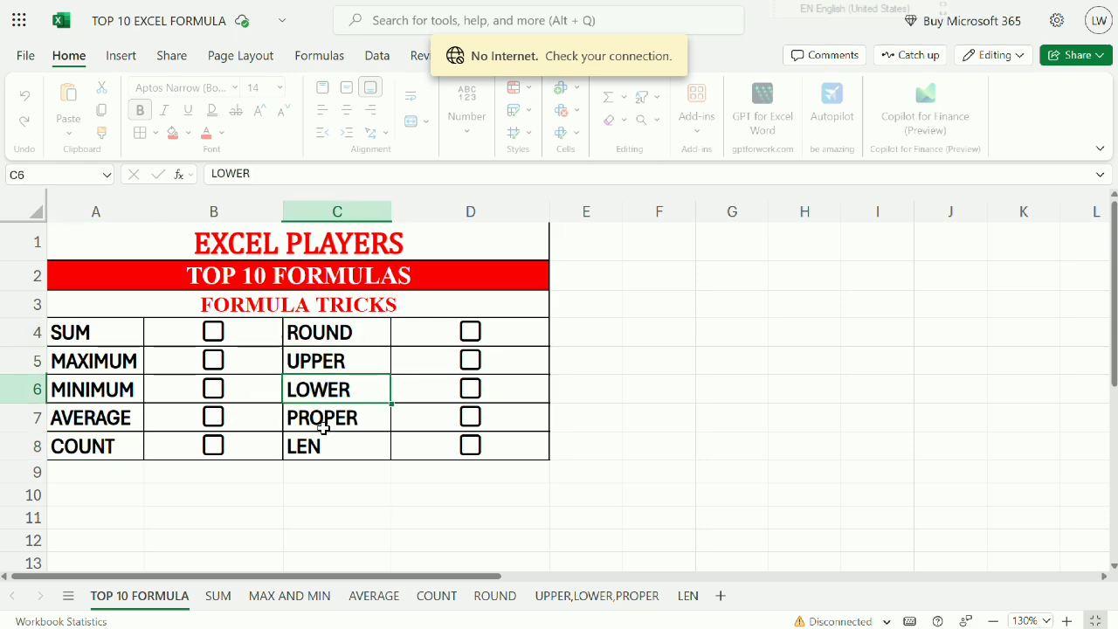
{"action": "left_click", "coordinate": [323, 426]}
{"action": "left_click", "coordinate": [321, 466]}
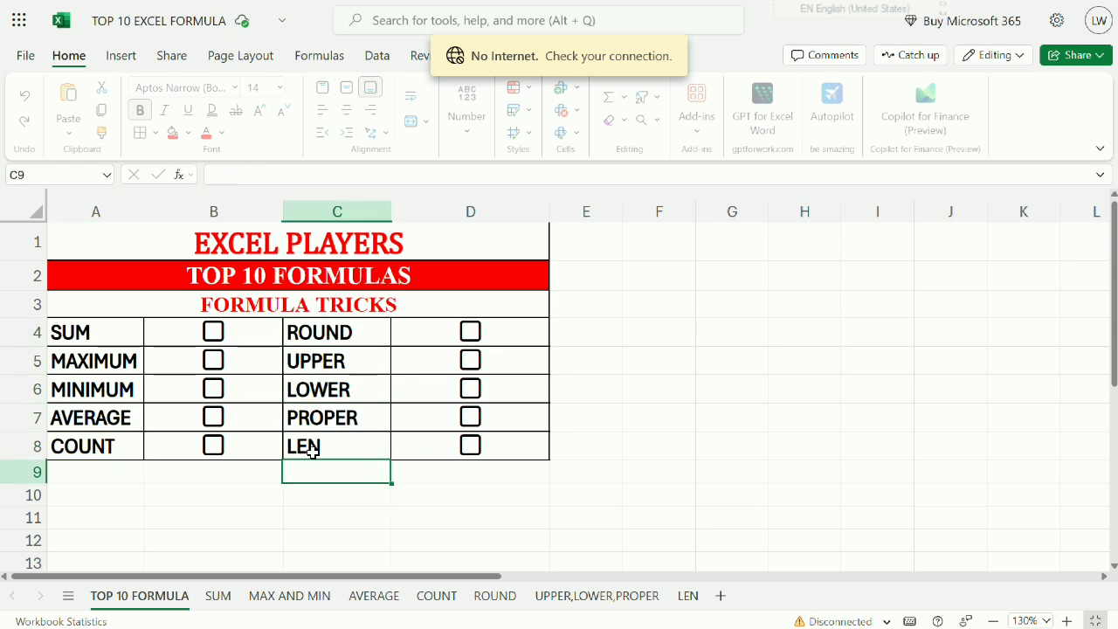
{"action": "left_click", "coordinate": [316, 447]}
{"action": "left_click_drag", "start_coordinate": [115, 329], "coordinate": [132, 435]}
{"action": "left_click_drag", "start_coordinate": [310, 323], "coordinate": [312, 459]}
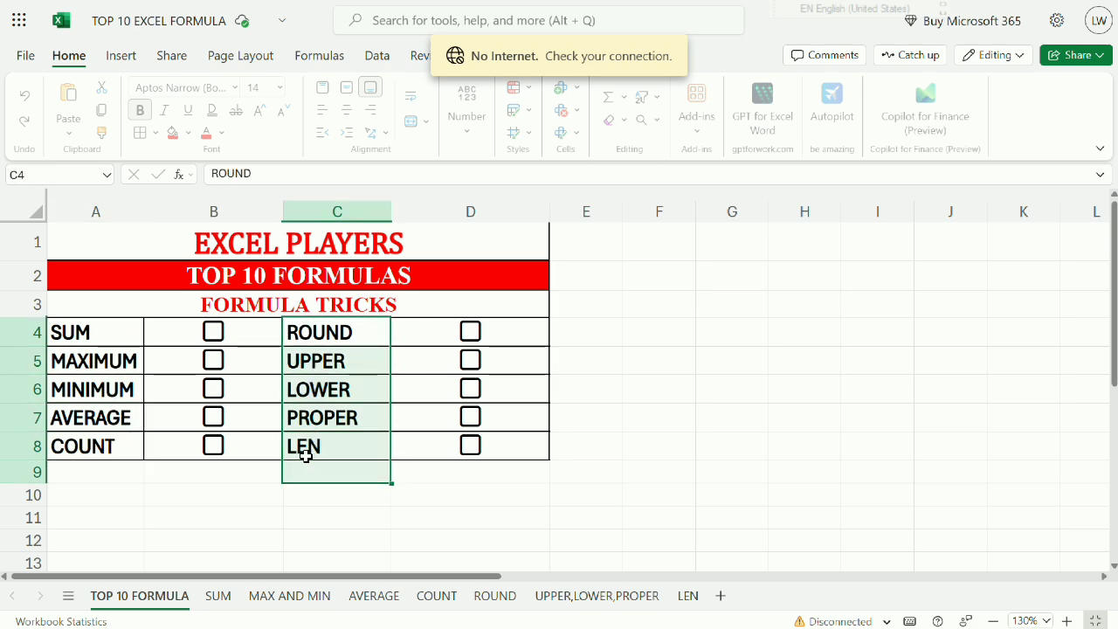
{"action": "left_click", "coordinate": [106, 339]}
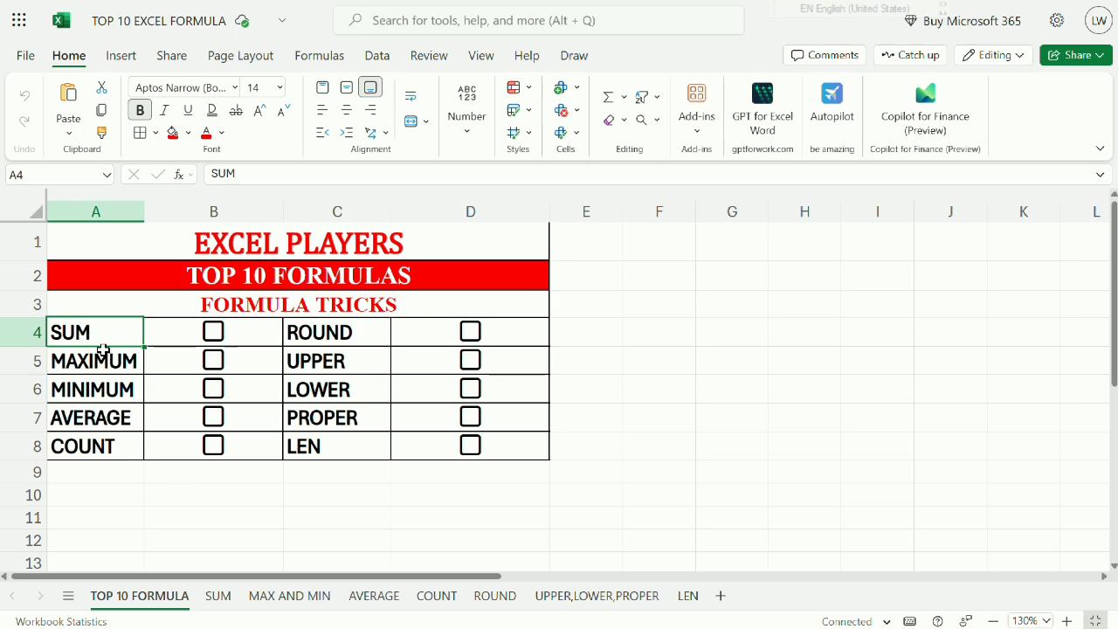
Open the SUM worksheet and magnify it to 230% with the whole budget table in view.
{"action": "left_click", "coordinate": [220, 596]}
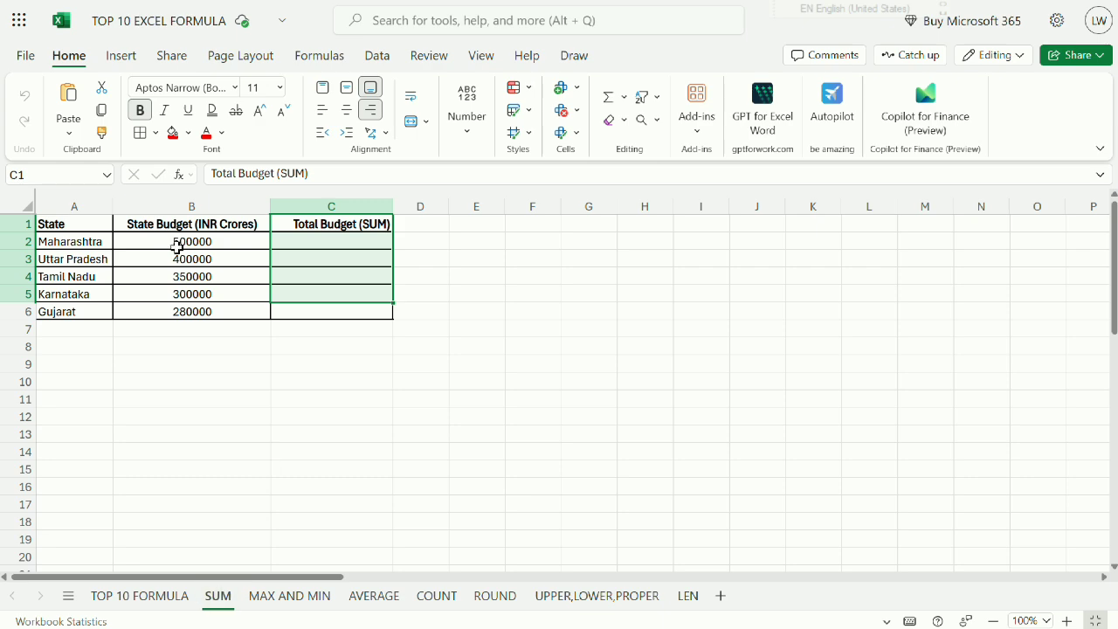
{"action": "left_click", "coordinate": [125, 262]}
{"action": "left_click", "coordinate": [82, 255]}
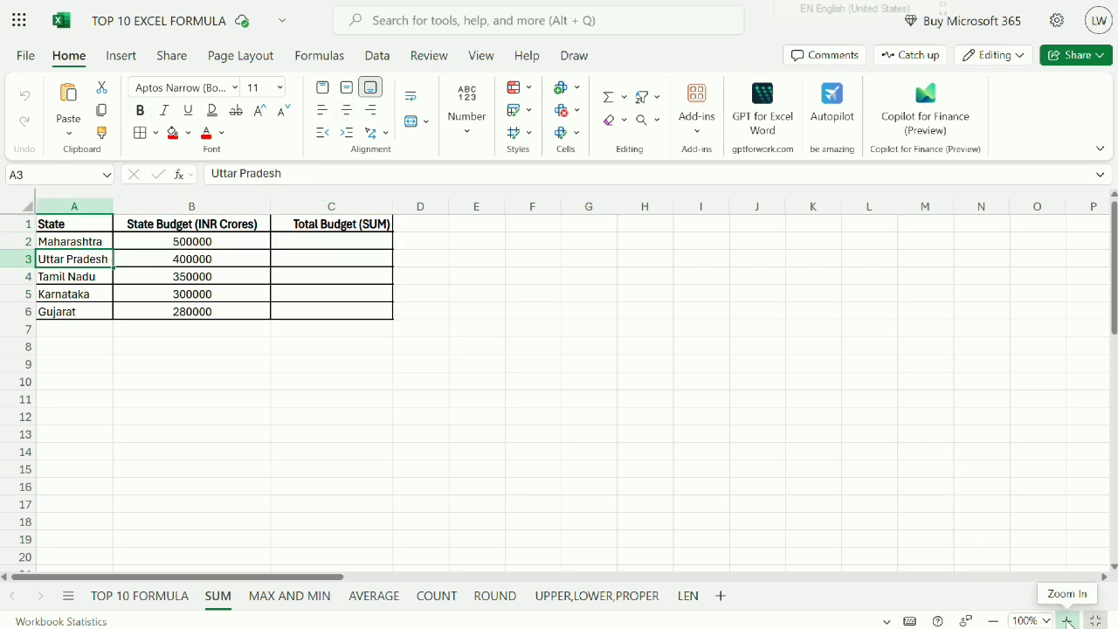
{"action": "left_click", "coordinate": [1068, 621]}
{"action": "left_click", "coordinate": [1068, 620]}
{"action": "left_click", "coordinate": [1068, 620]}
{"action": "left_click", "coordinate": [1067, 620]}
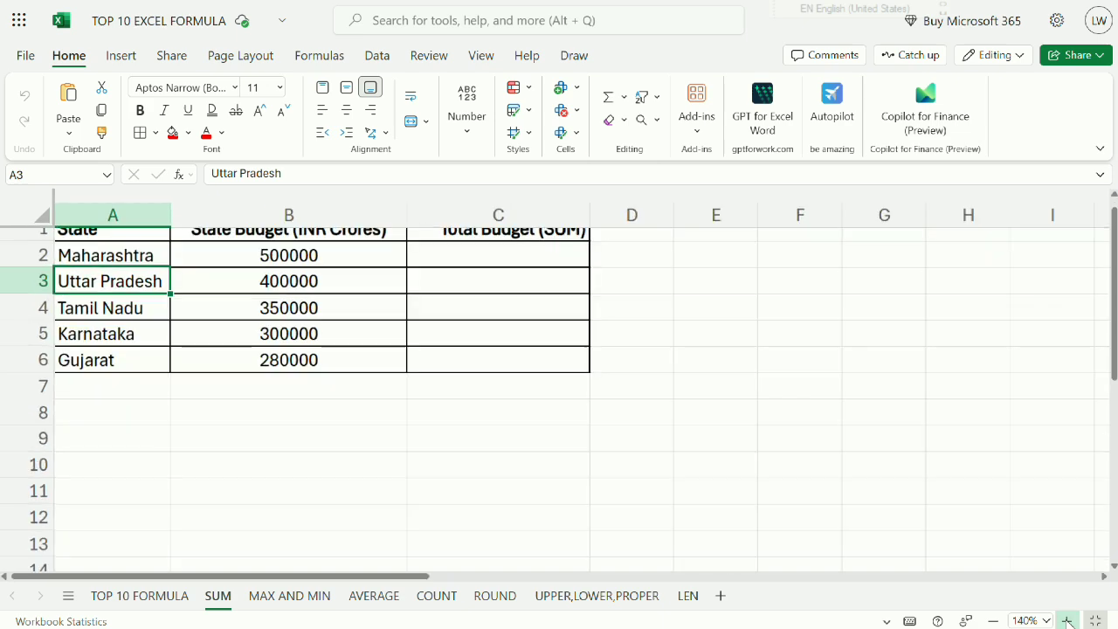
{"action": "left_click", "coordinate": [1068, 620]}
{"action": "left_click", "coordinate": [1067, 620]}
{"action": "left_click", "coordinate": [1067, 620]}
{"action": "left_click", "coordinate": [1067, 620]}
{"action": "left_click", "coordinate": [1068, 621]}
{"action": "left_click", "coordinate": [1067, 620]}
{"action": "left_click", "coordinate": [1067, 620]}
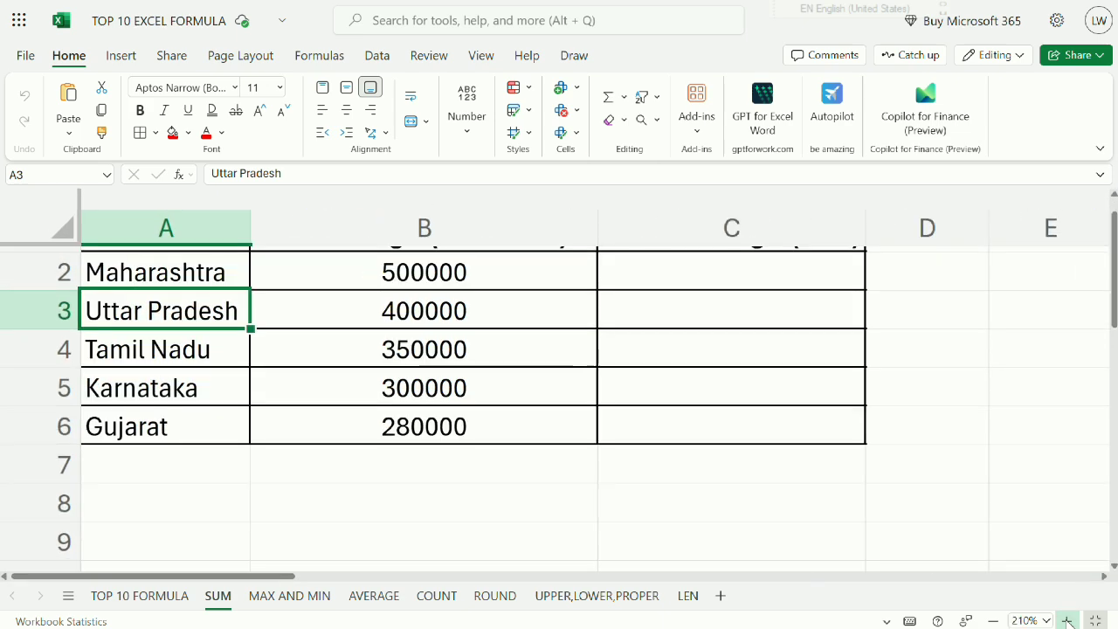
{"action": "left_click", "coordinate": [1067, 620]}
{"action": "left_click", "coordinate": [1067, 620]}
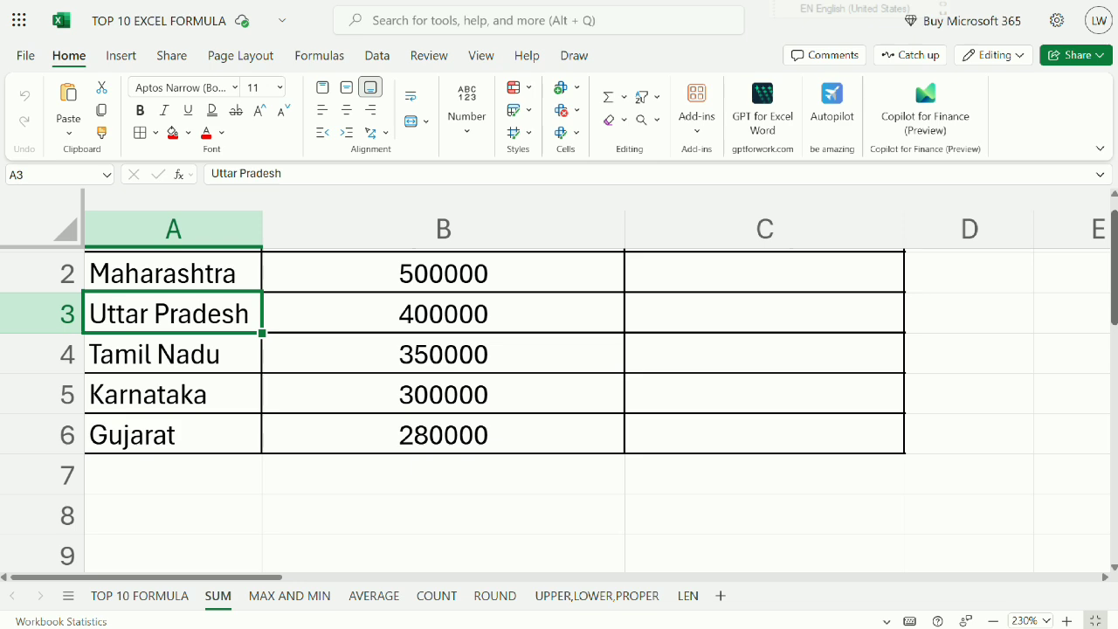
{"action": "scroll", "coordinate": [1113, 262], "scroll_direction": "up", "scroll_amount": 2}
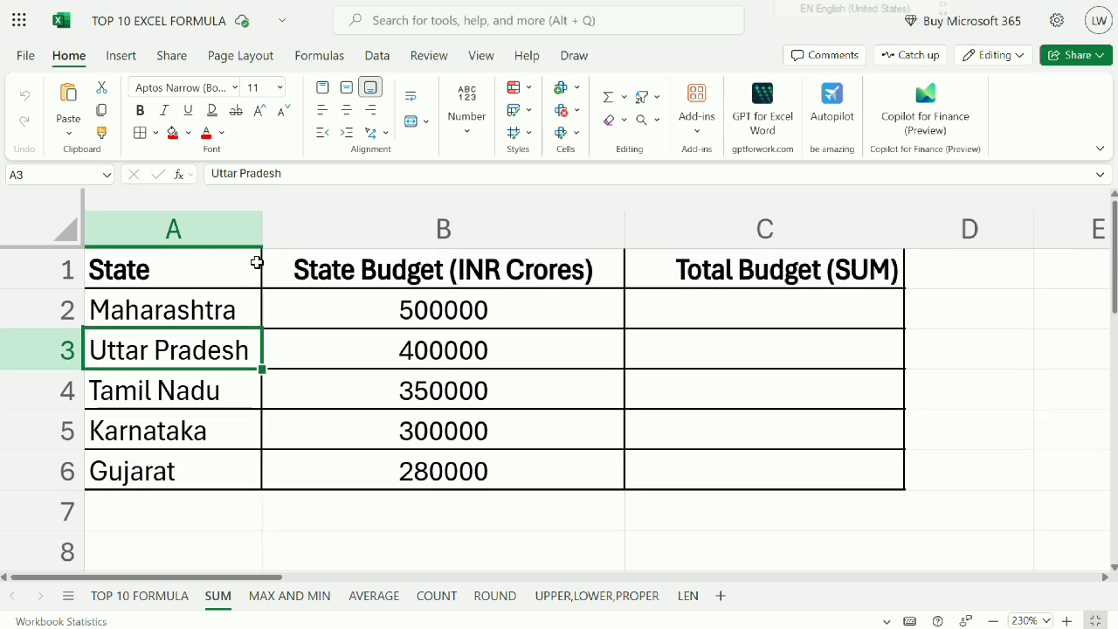
Examine the state names in column A and their budgets in B2:B6.
{"action": "left_click_drag", "start_coordinate": [256, 263], "coordinate": [218, 347]}
{"action": "left_click", "coordinate": [207, 301]}
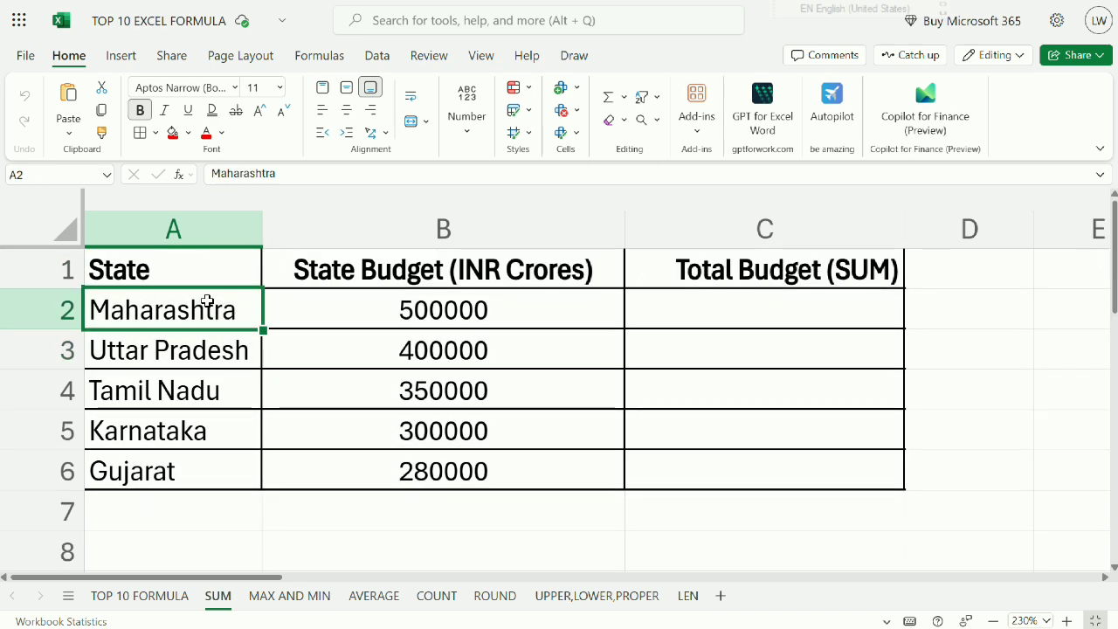
{"action": "left_click", "coordinate": [188, 348]}
{"action": "left_click", "coordinate": [190, 381]}
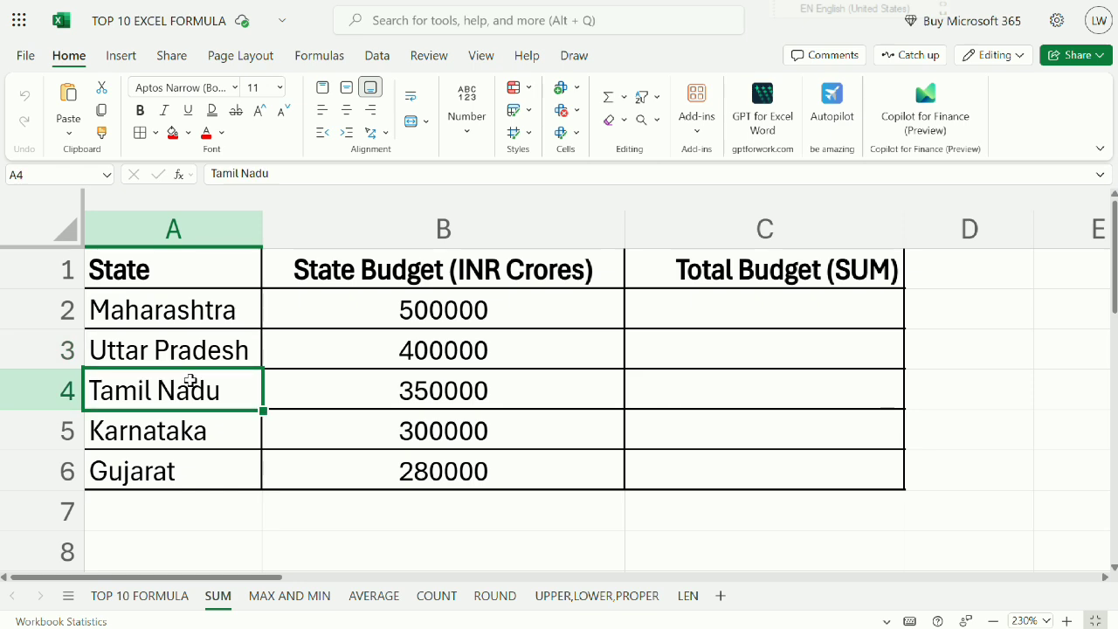
{"action": "left_click", "coordinate": [196, 440]}
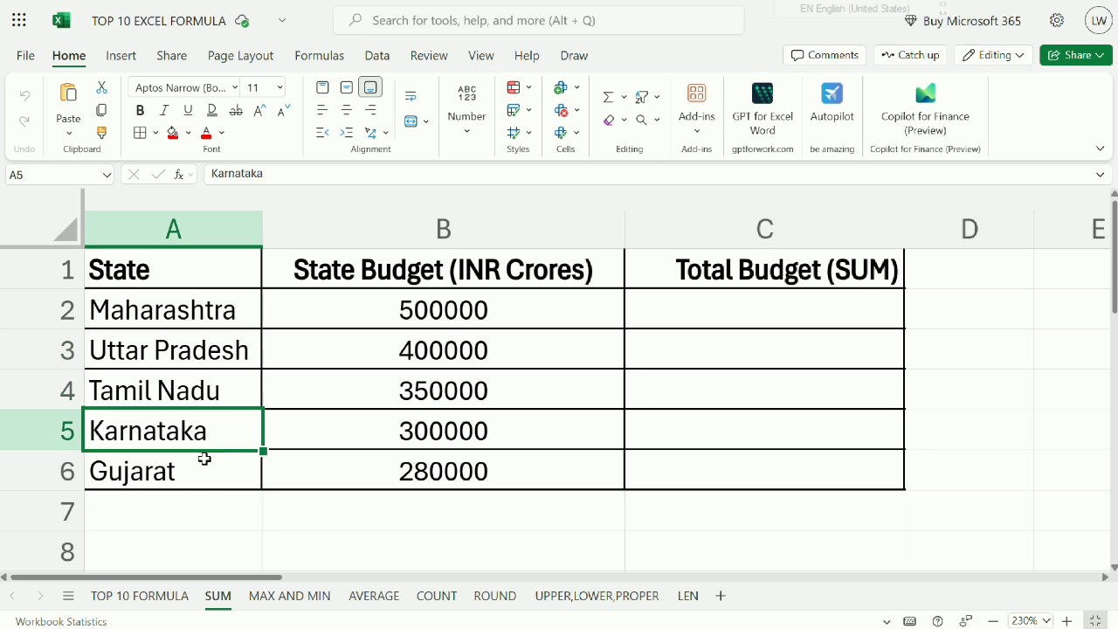
{"action": "left_click", "coordinate": [204, 459]}
{"action": "left_click", "coordinate": [454, 311]}
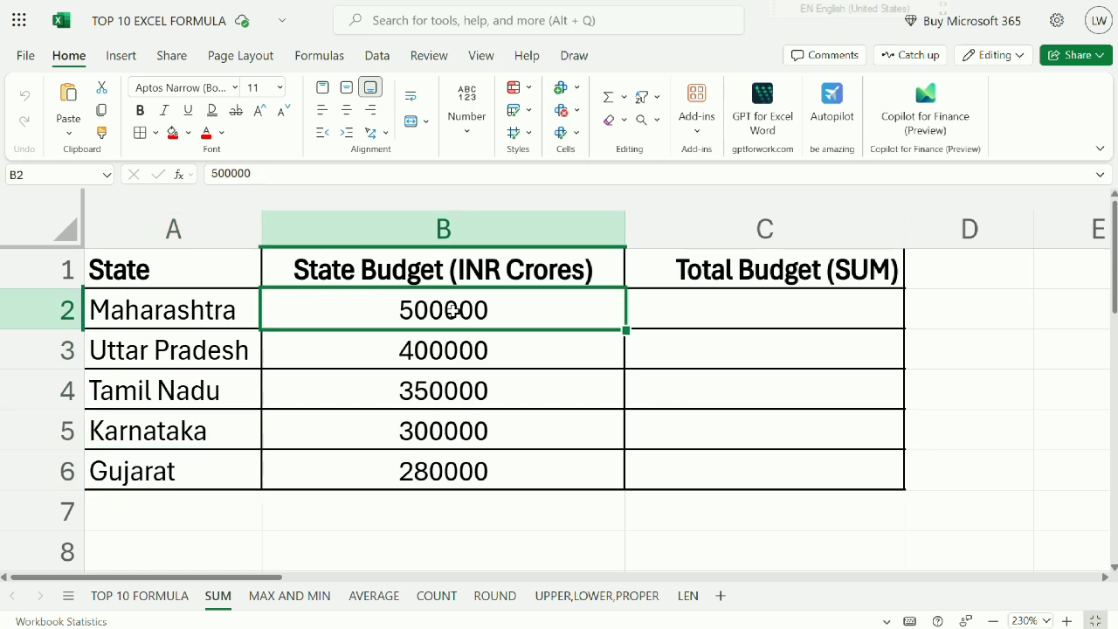
{"action": "left_click_drag", "start_coordinate": [454, 311], "coordinate": [434, 457]}
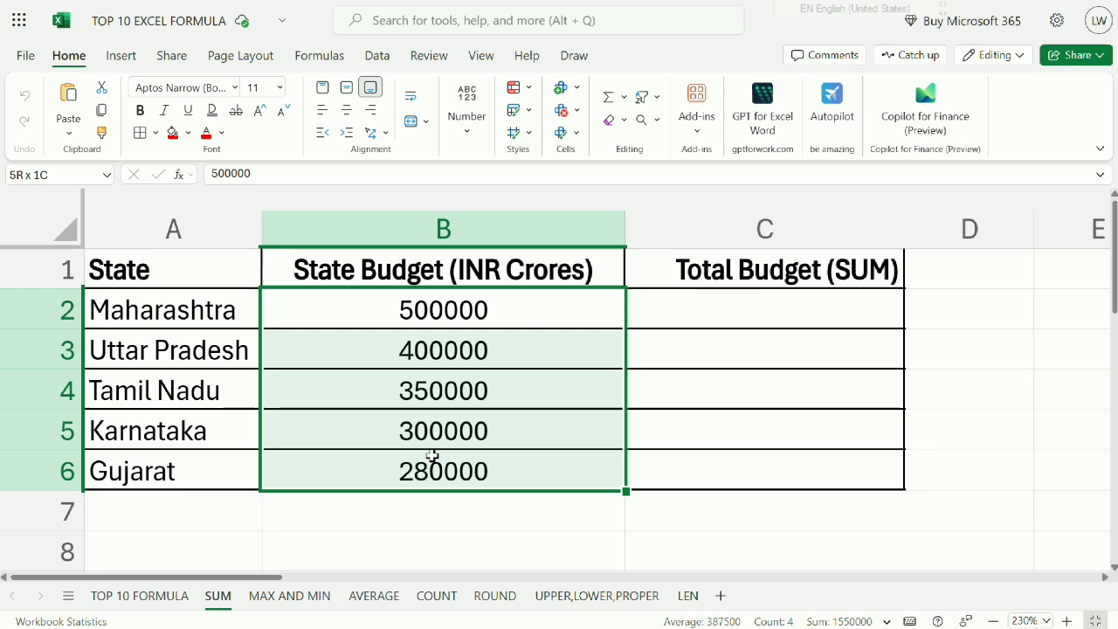
{"action": "left_click", "coordinate": [531, 278]}
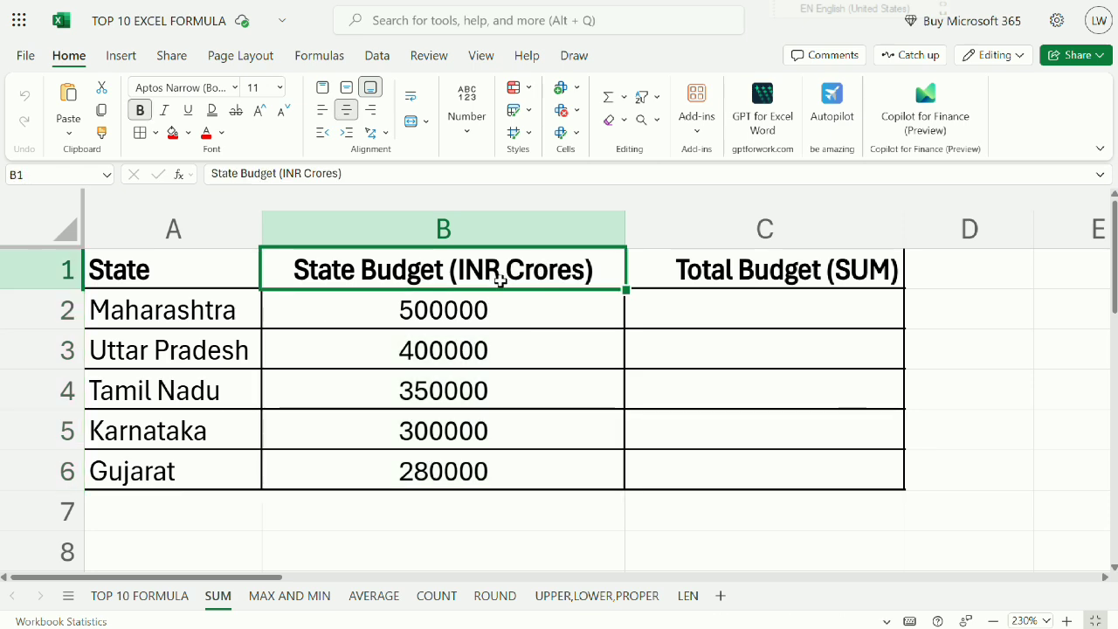
{"action": "left_click_drag", "start_coordinate": [463, 314], "coordinate": [402, 473]}
Enter the label TOTAL in cell A7 and add borders to A7:B7.
{"action": "left_click", "coordinate": [222, 507]}
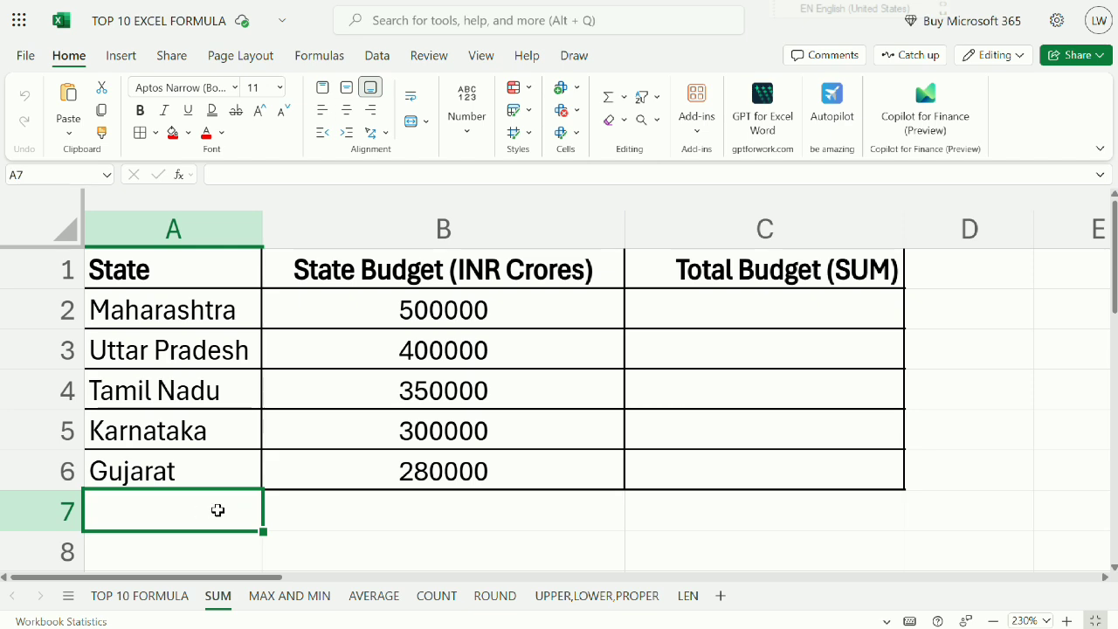
{"action": "type", "text": "TOTAL"}
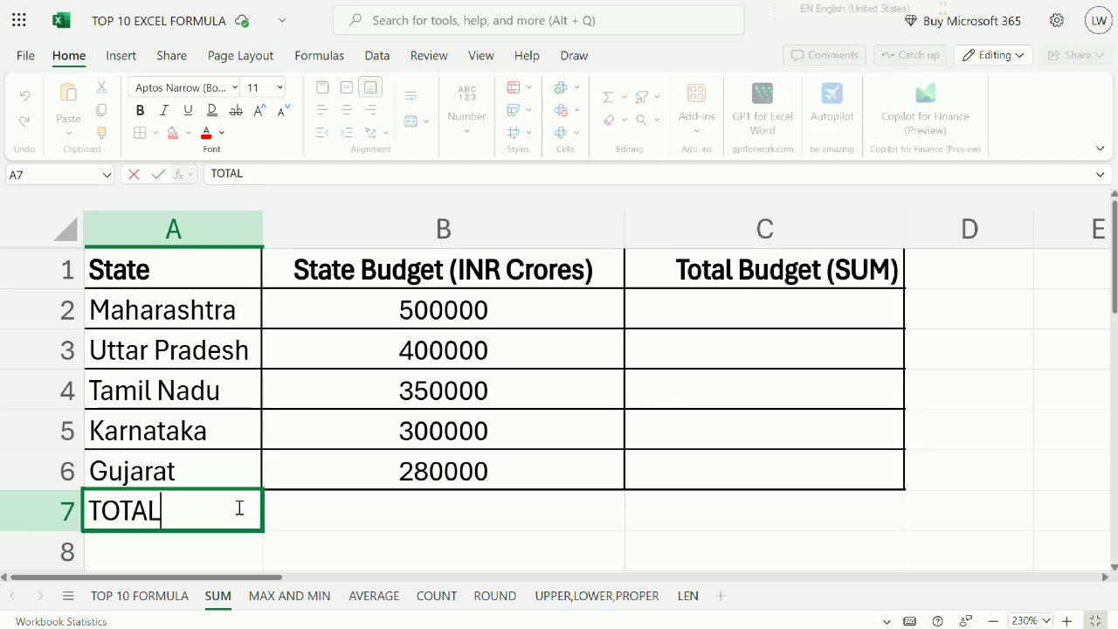
{"action": "key", "text": "Return"}
{"action": "left_click_drag", "start_coordinate": [457, 516], "coordinate": [175, 512]}
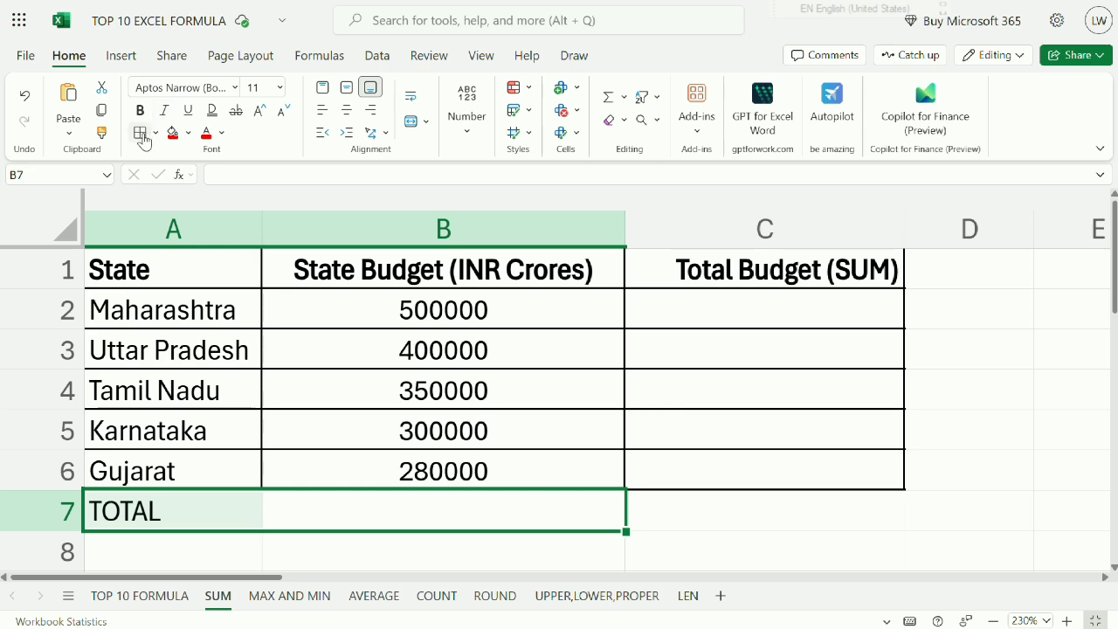
Begin a SUM formula in cell B7, beside the TOTAL label.
{"action": "left_click", "coordinate": [389, 511]}
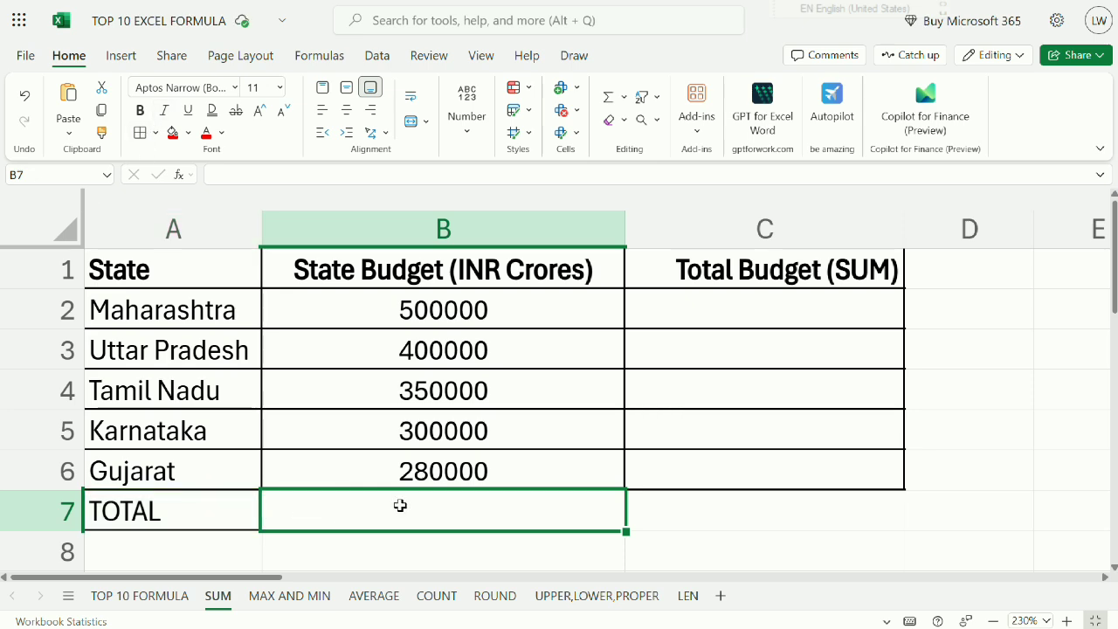
{"action": "type", "text": "="}
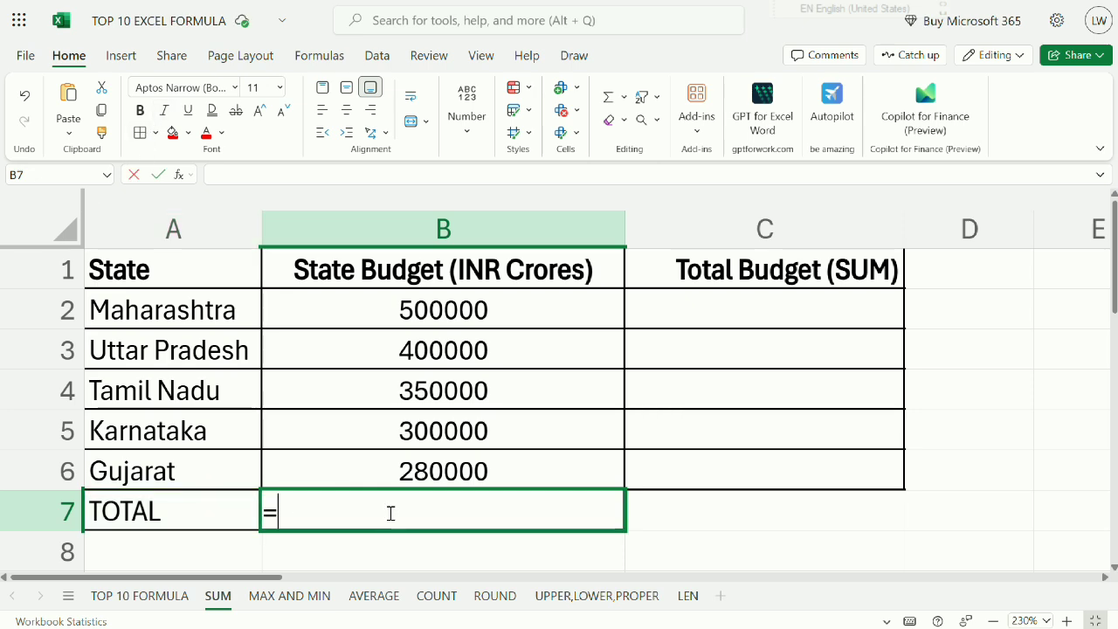
{"action": "type", "text": "SUM"}
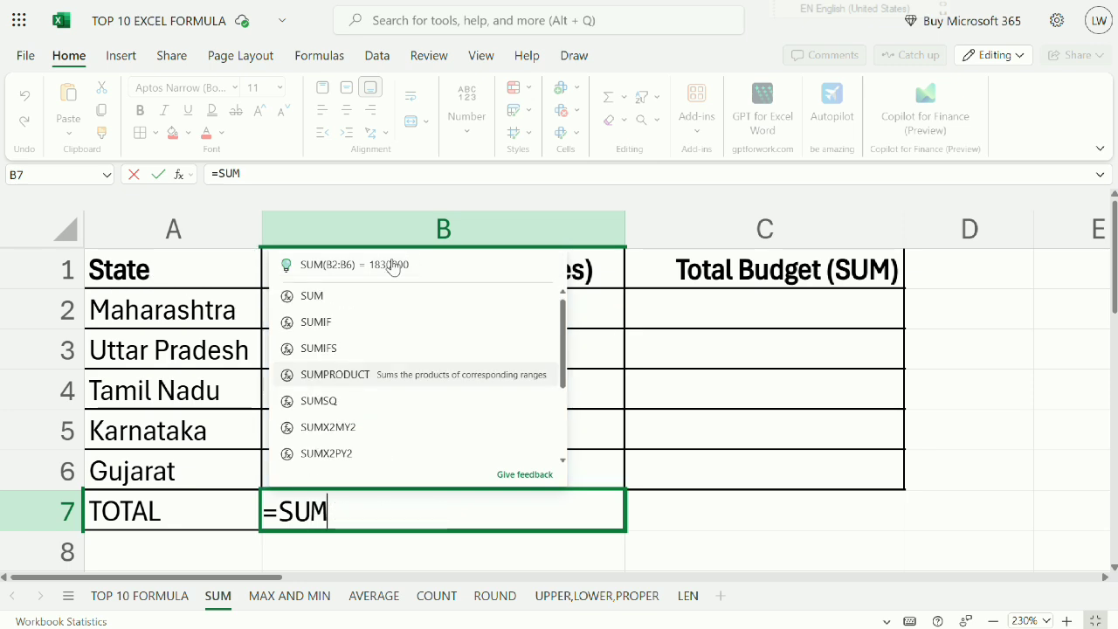
{"action": "double_click", "coordinate": [426, 381]}
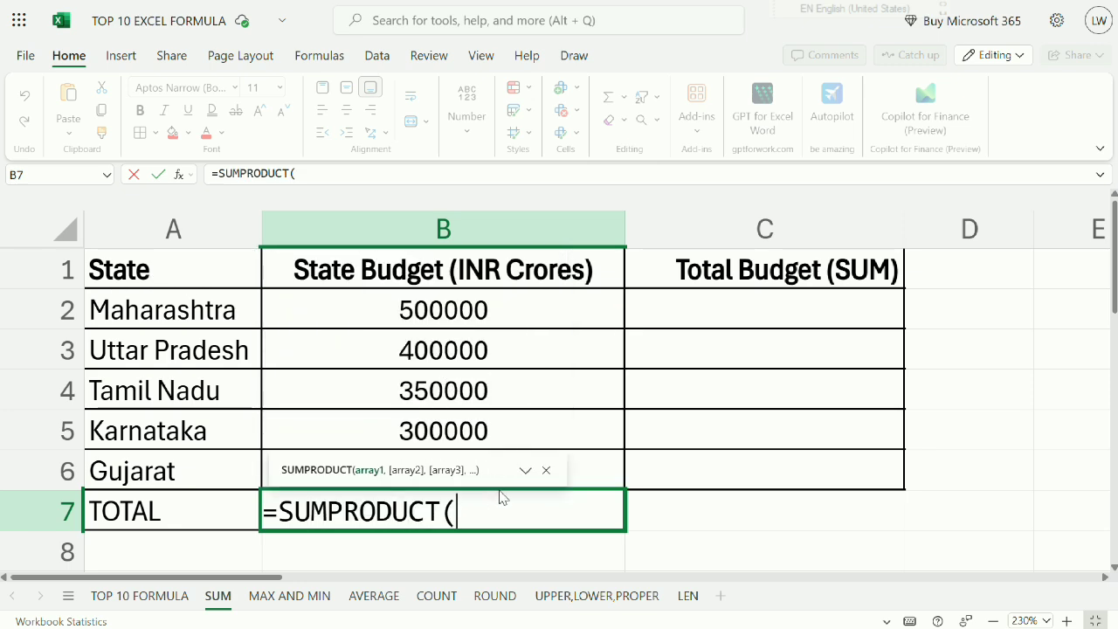
{"action": "key", "text": "BackSpace"}
{"action": "key", "text": "BackSpace"}
{"action": "key", "text": "BackSpace"}
{"action": "key", "text": "BackSpace"}
{"action": "key", "text": "BackSpace"}
{"action": "key", "text": "BackSpace"}
{"action": "key", "text": "BackSpace"}
{"action": "key", "text": "BackSpace"}
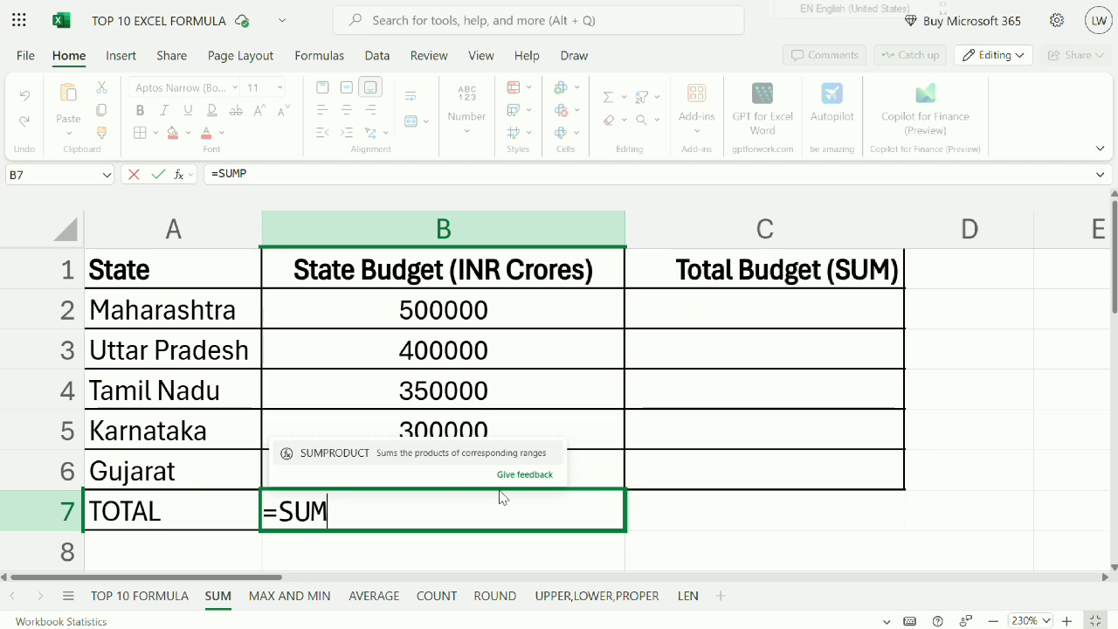
Complete the total formula in B7 as =SUM(B2:B6) and enter it.
{"action": "type", "text": "("}
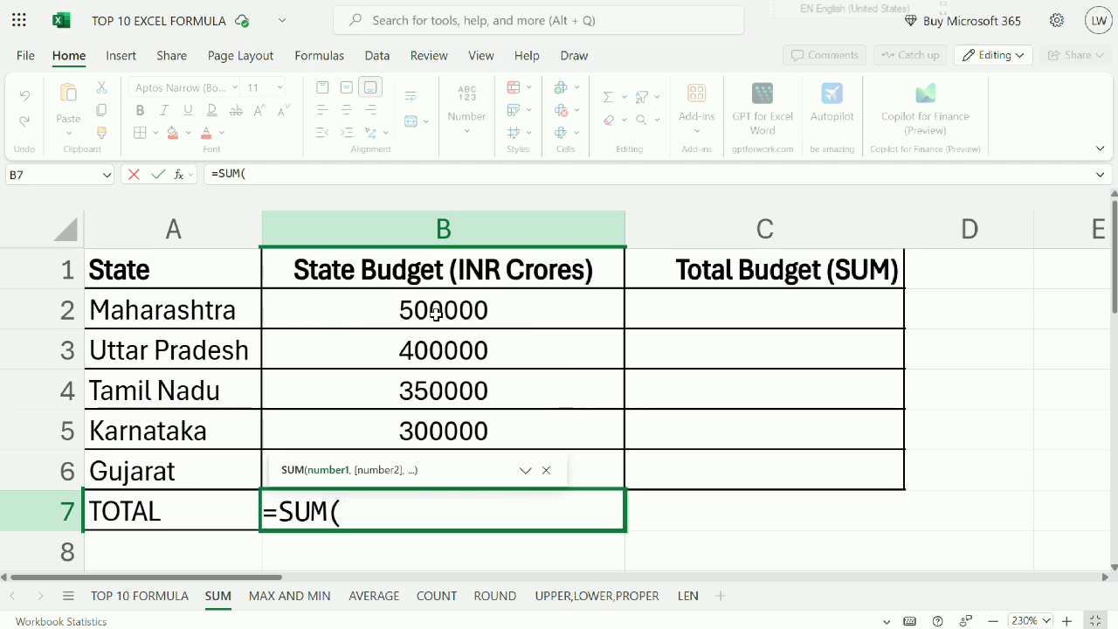
{"action": "left_click", "coordinate": [435, 312]}
{"action": "left_click_drag", "start_coordinate": [431, 331], "coordinate": [427, 463]}
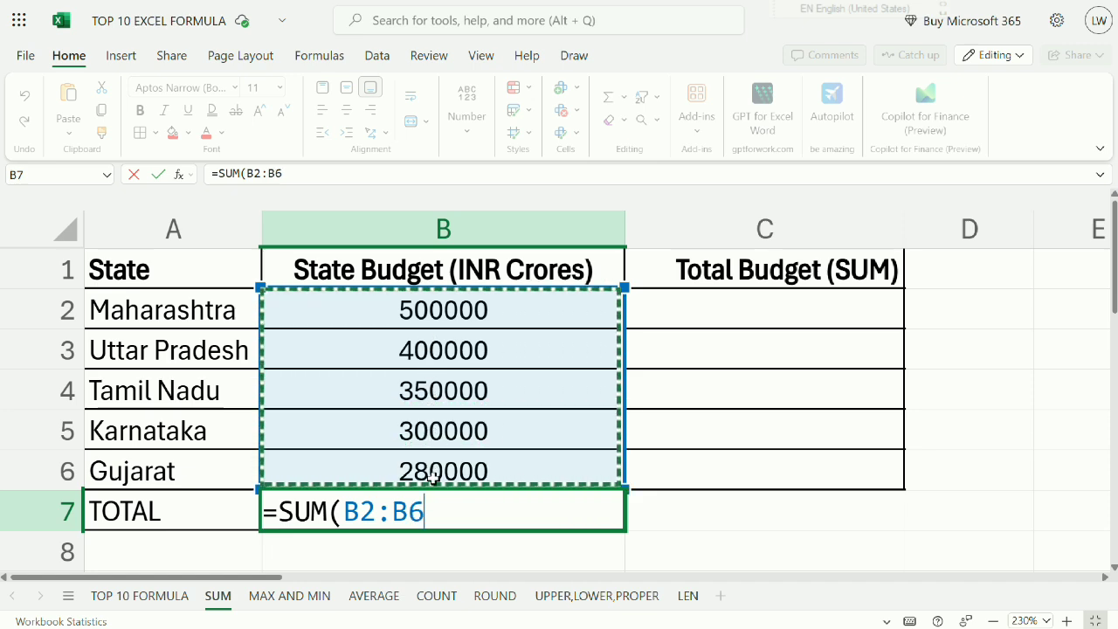
{"action": "type", "text": ")"}
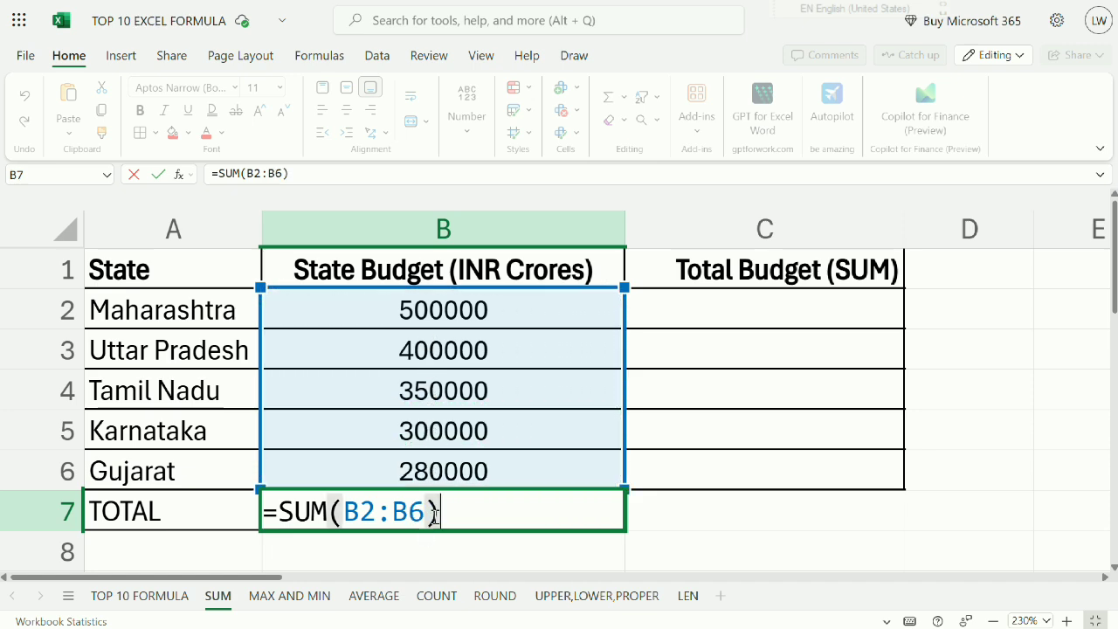
{"action": "key", "text": "Return"}
Review the budgets being added and open the formula in B7 to examine its SUM function and range.
{"action": "left_click", "coordinate": [433, 516]}
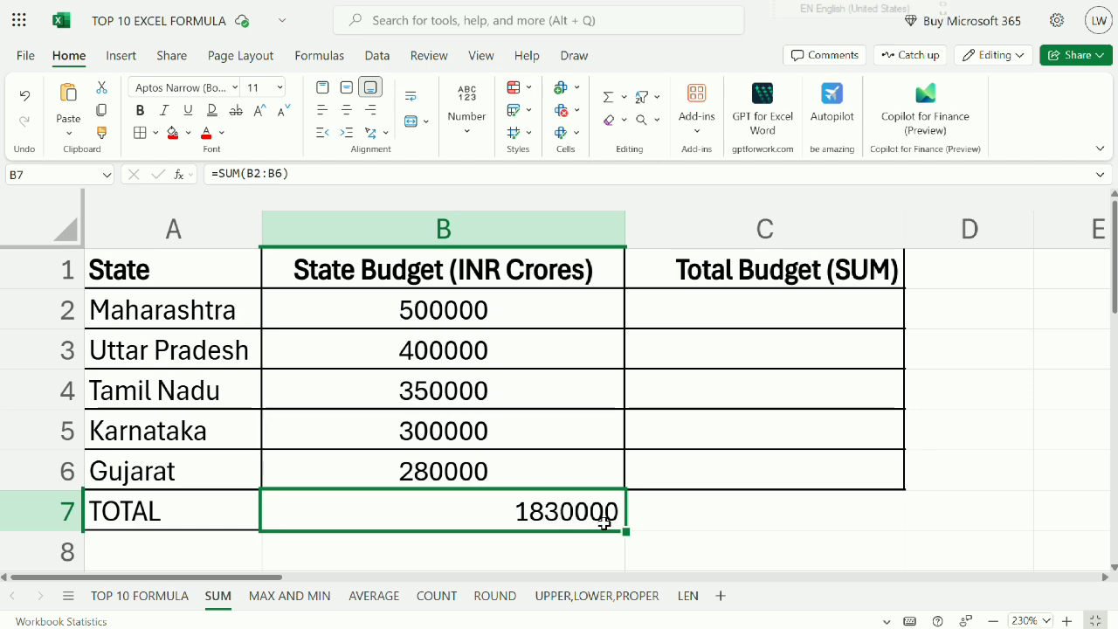
{"action": "left_click_drag", "start_coordinate": [468, 315], "coordinate": [452, 471]}
{"action": "left_click", "coordinate": [320, 505]}
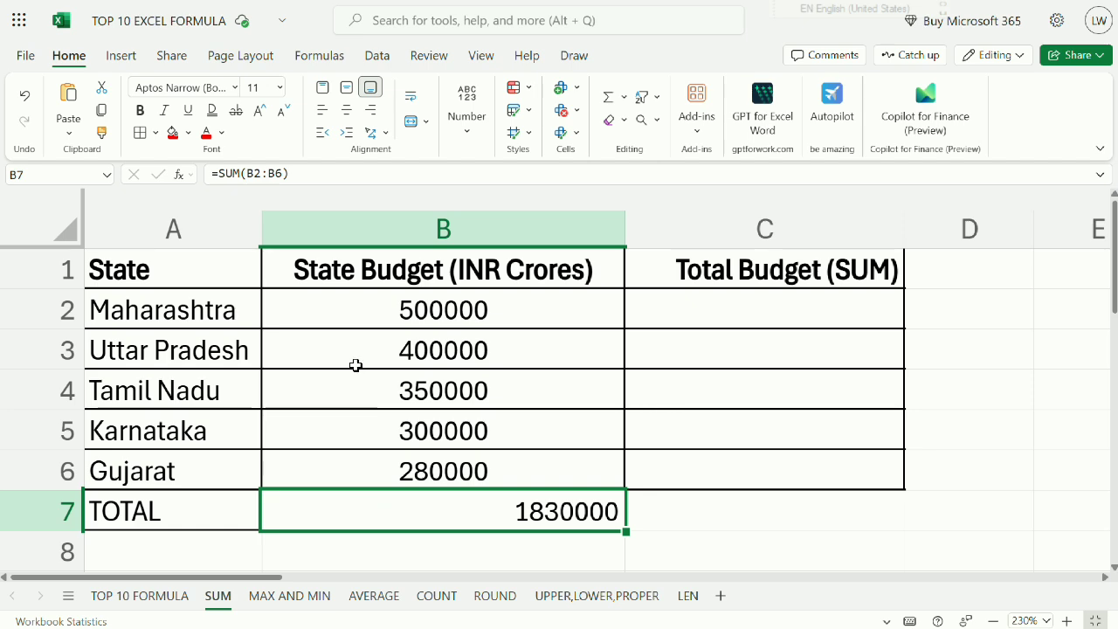
{"action": "double_click", "coordinate": [512, 514]}
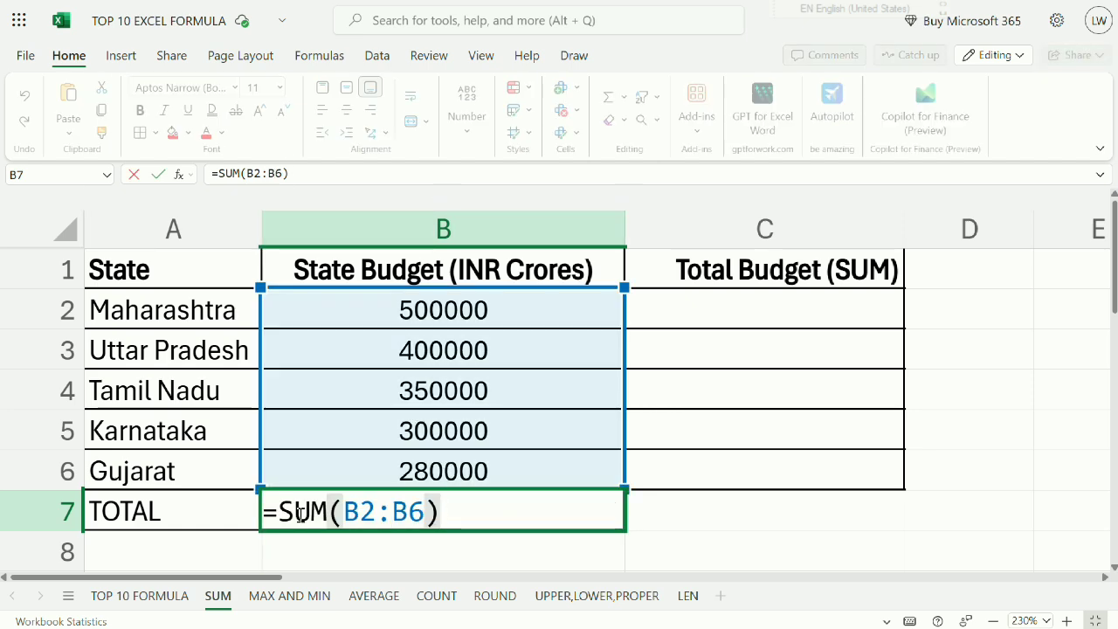
{"action": "left_click_drag", "start_coordinate": [272, 514], "coordinate": [451, 513]}
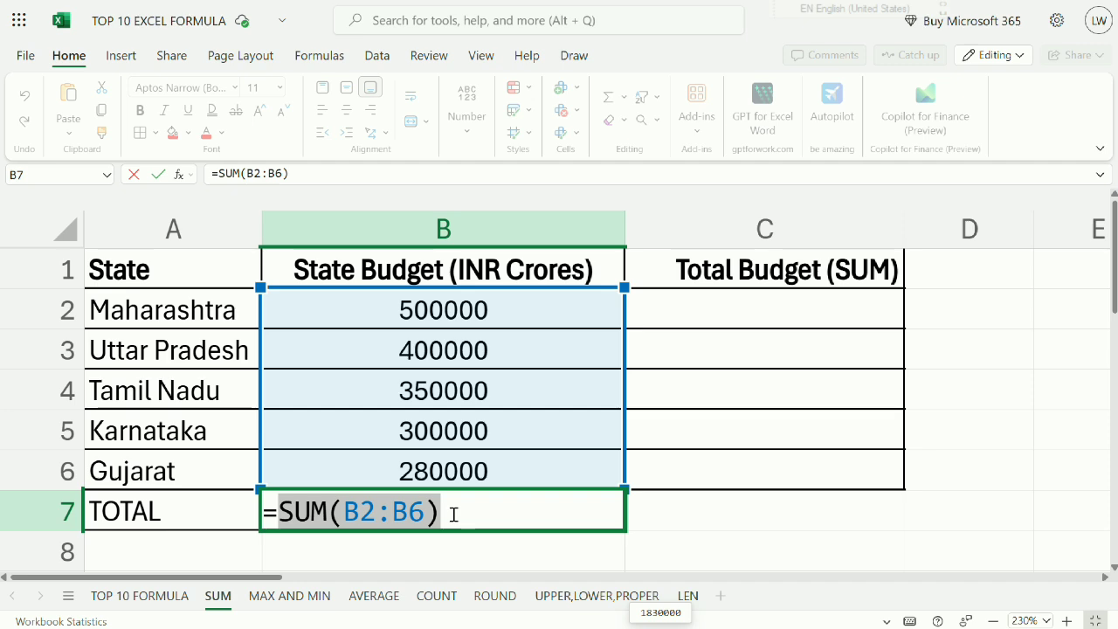
Examine the B2:B6 range in the SUM formula in B7, close the formula and centre the total in its cell.
{"action": "left_click_drag", "start_coordinate": [345, 513], "coordinate": [432, 505]}
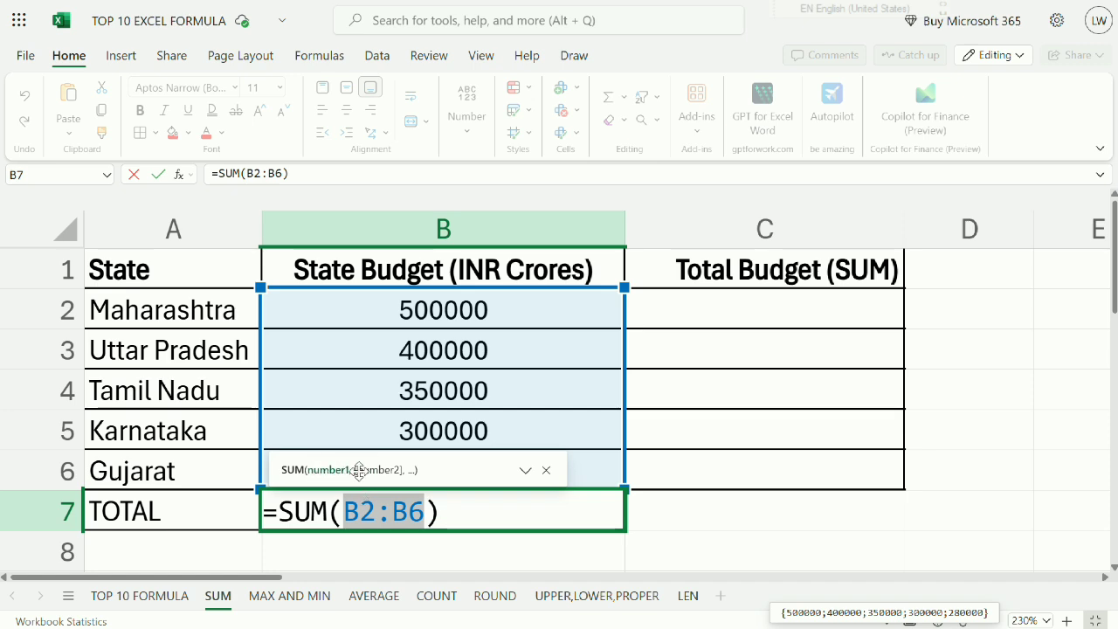
{"action": "key", "text": "Return"}
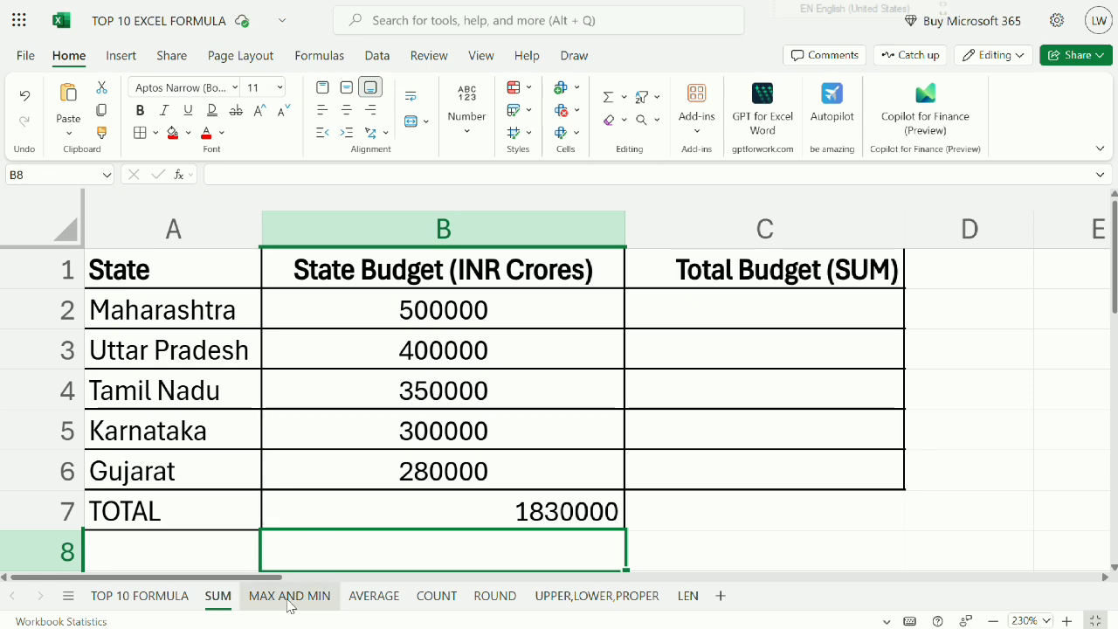
{"action": "left_click", "coordinate": [418, 508]}
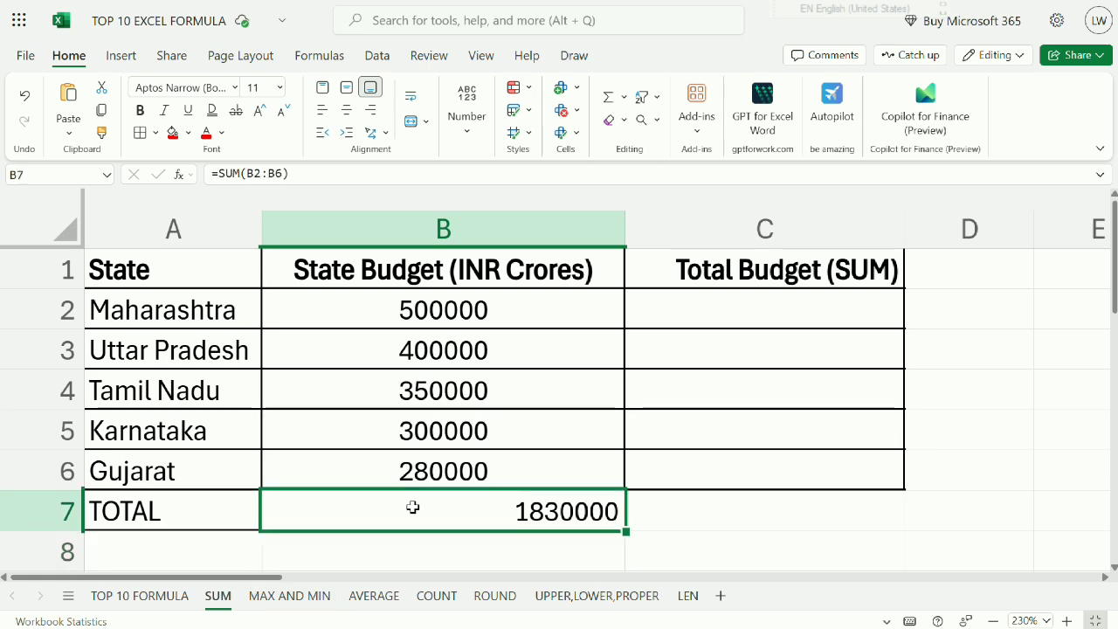
{"action": "left_click", "coordinate": [346, 110]}
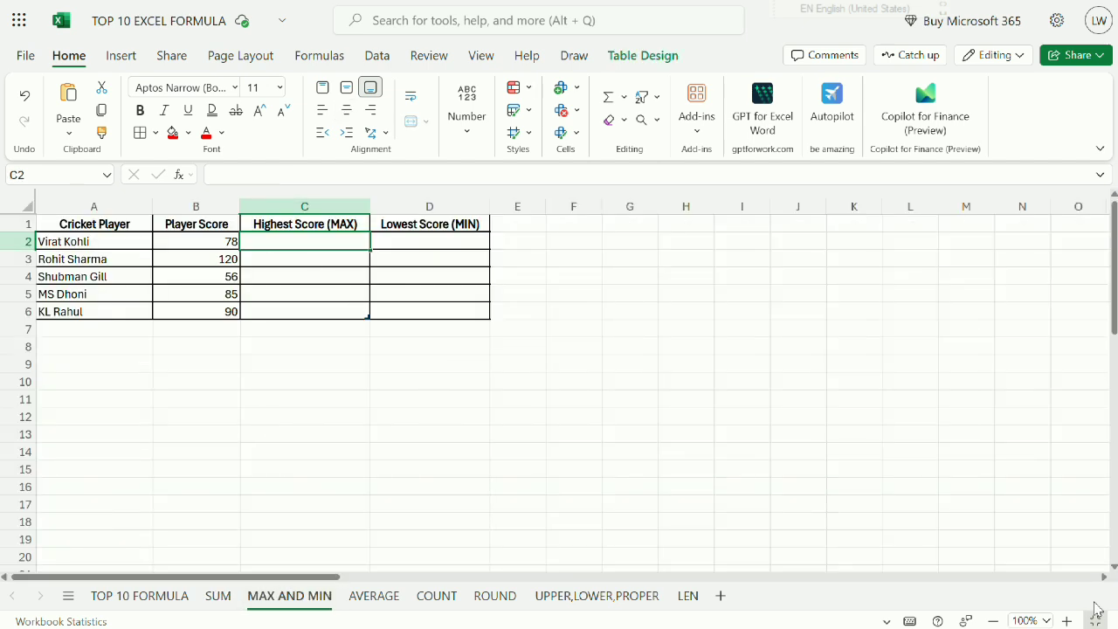
On the MAX AND MIN sheet, enlarge the view to 160% and review the cricket players listed in column A.
{"action": "left_click", "coordinate": [1066, 620]}
{"action": "left_click", "coordinate": [1065, 621]}
{"action": "left_click", "coordinate": [1066, 621]}
{"action": "left_click", "coordinate": [1066, 621]}
{"action": "left_click", "coordinate": [1066, 621]}
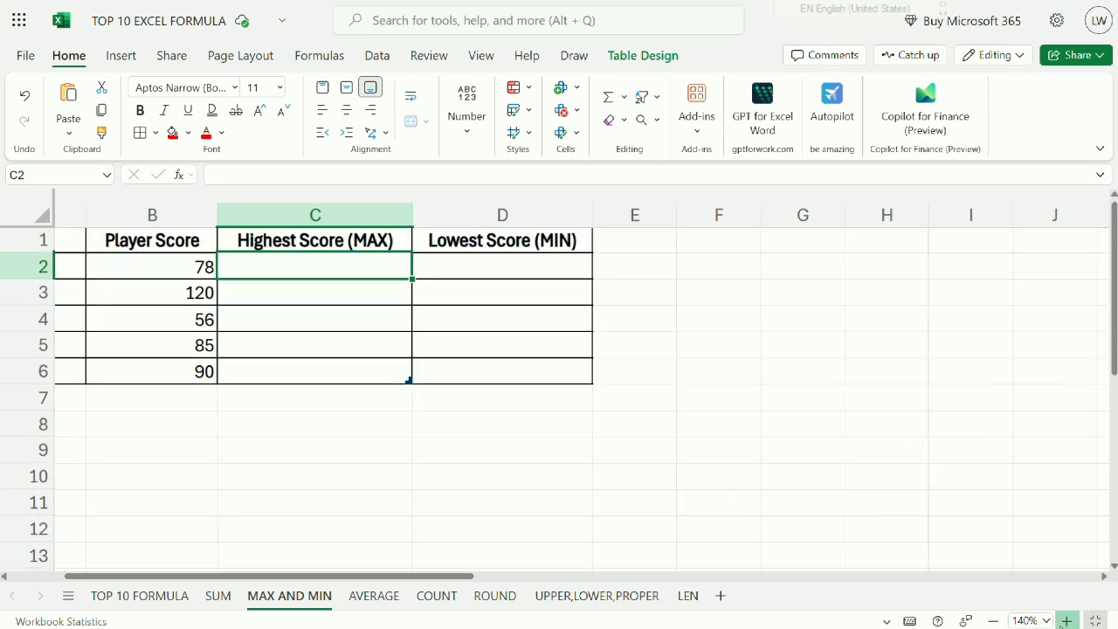
{"action": "left_click", "coordinate": [1065, 621]}
{"action": "left_click_drag", "start_coordinate": [430, 579], "coordinate": [257, 580]}
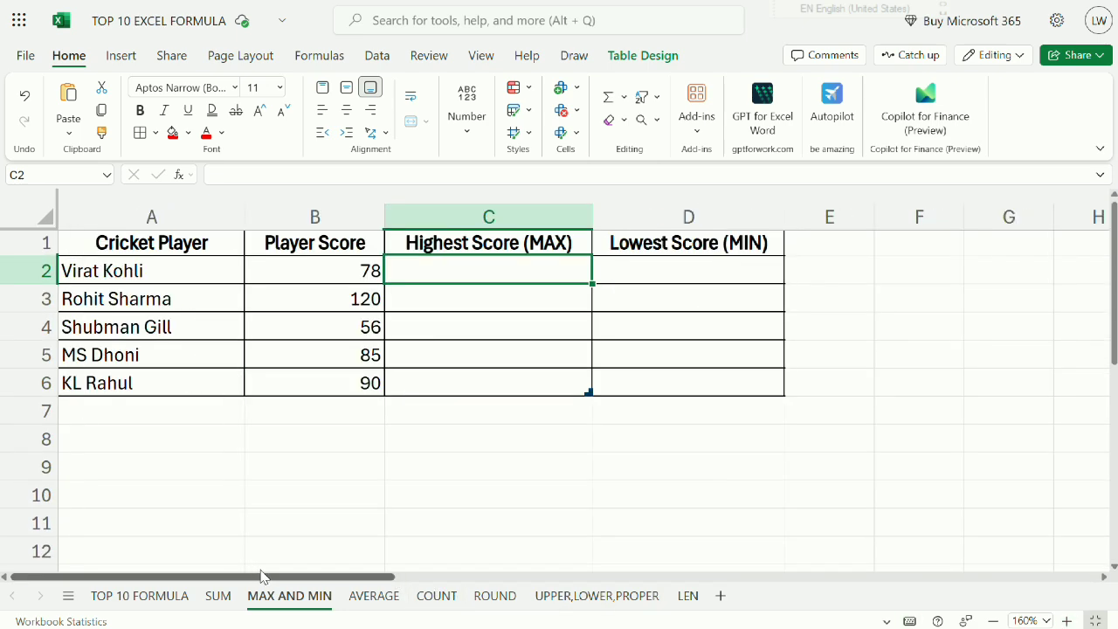
{"action": "left_click_drag", "start_coordinate": [150, 248], "coordinate": [131, 375]}
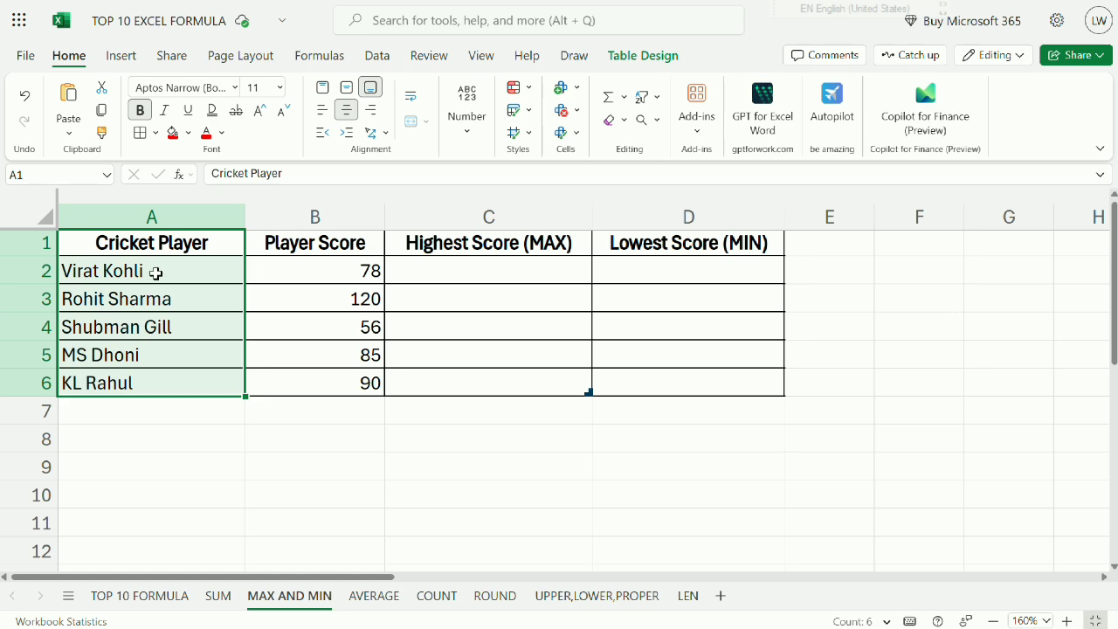
{"action": "left_click", "coordinate": [157, 273]}
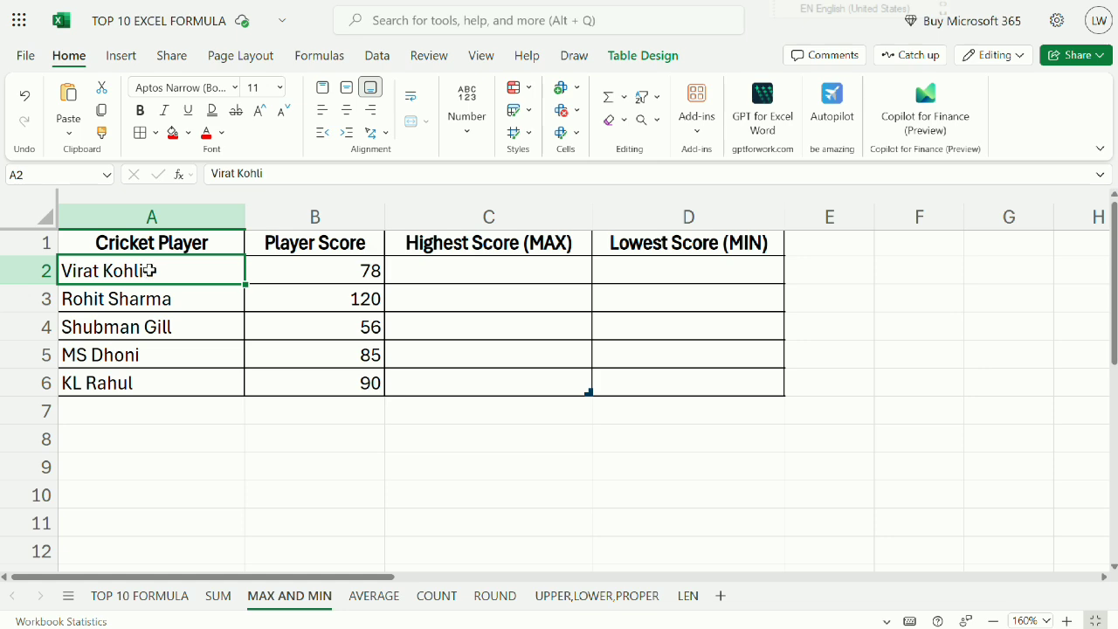
{"action": "left_click_drag", "start_coordinate": [145, 270], "coordinate": [145, 380]}
{"action": "left_click", "coordinate": [150, 273]}
{"action": "left_click", "coordinate": [172, 304]}
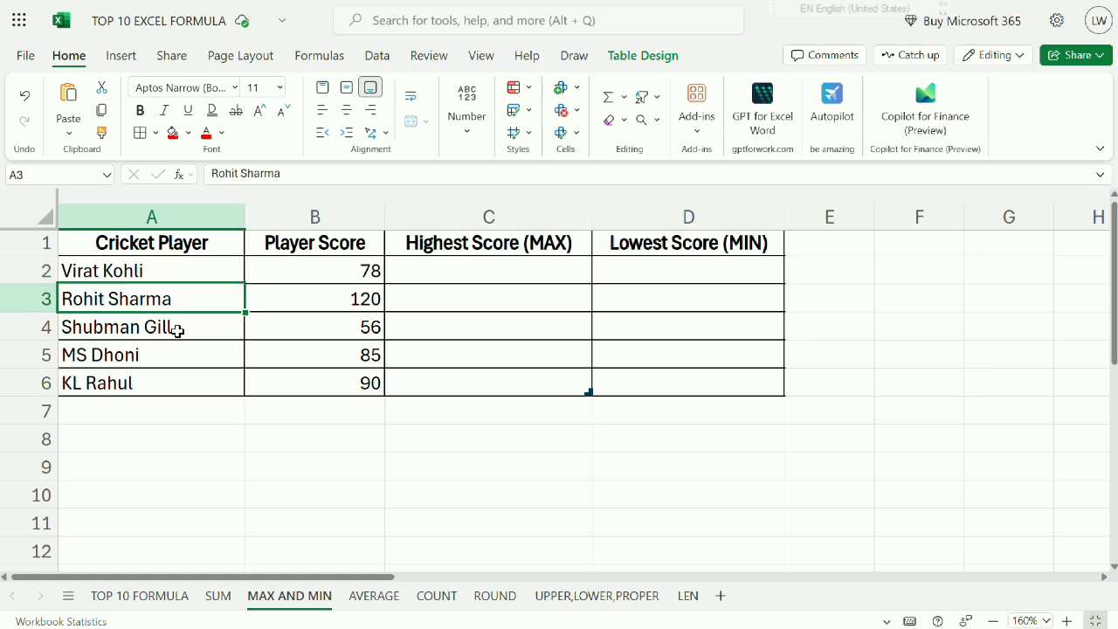
{"action": "left_click", "coordinate": [177, 331]}
{"action": "left_click", "coordinate": [184, 355]}
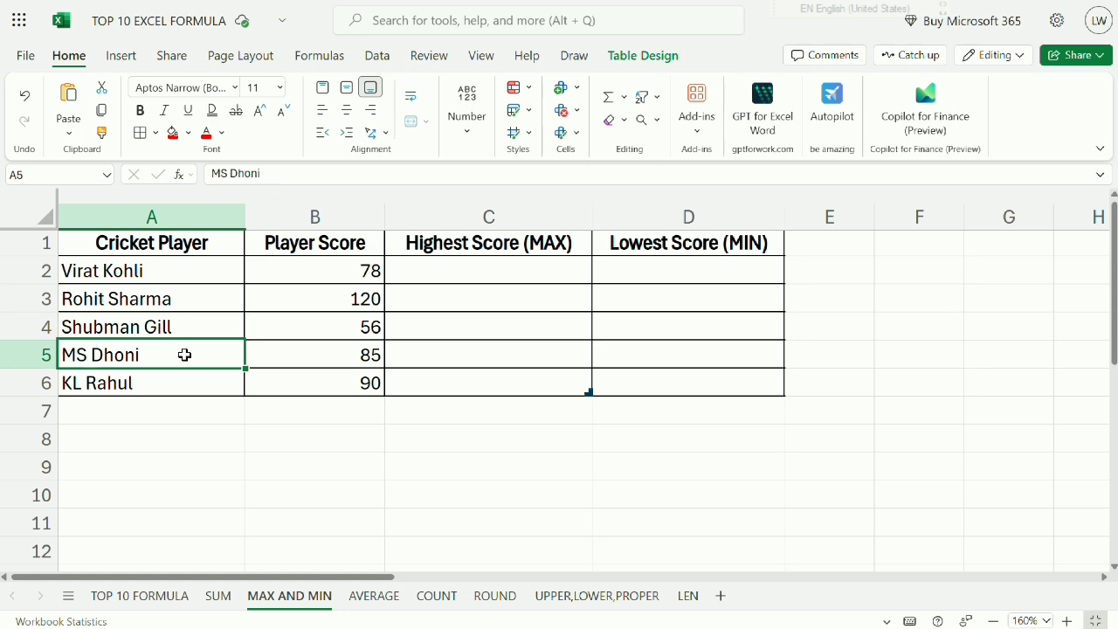
{"action": "left_click", "coordinate": [186, 394]}
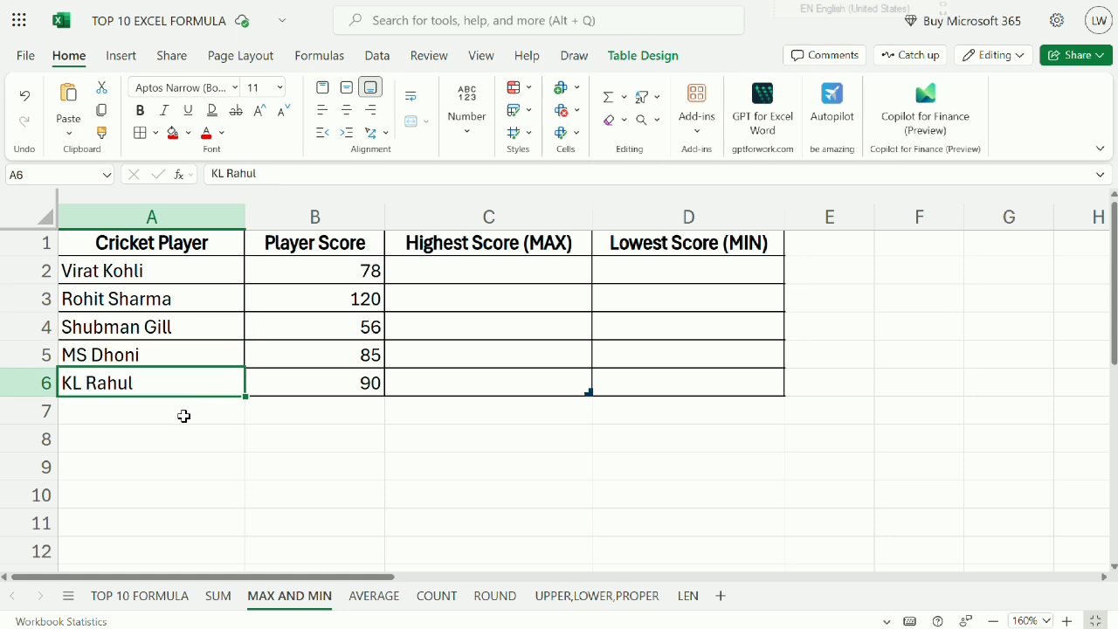
Review the player scores in B2:B6 and the Highest Score (MAX) and Lowest Score (MIN) column headings.
{"action": "left_click_drag", "start_coordinate": [371, 268], "coordinate": [344, 382]}
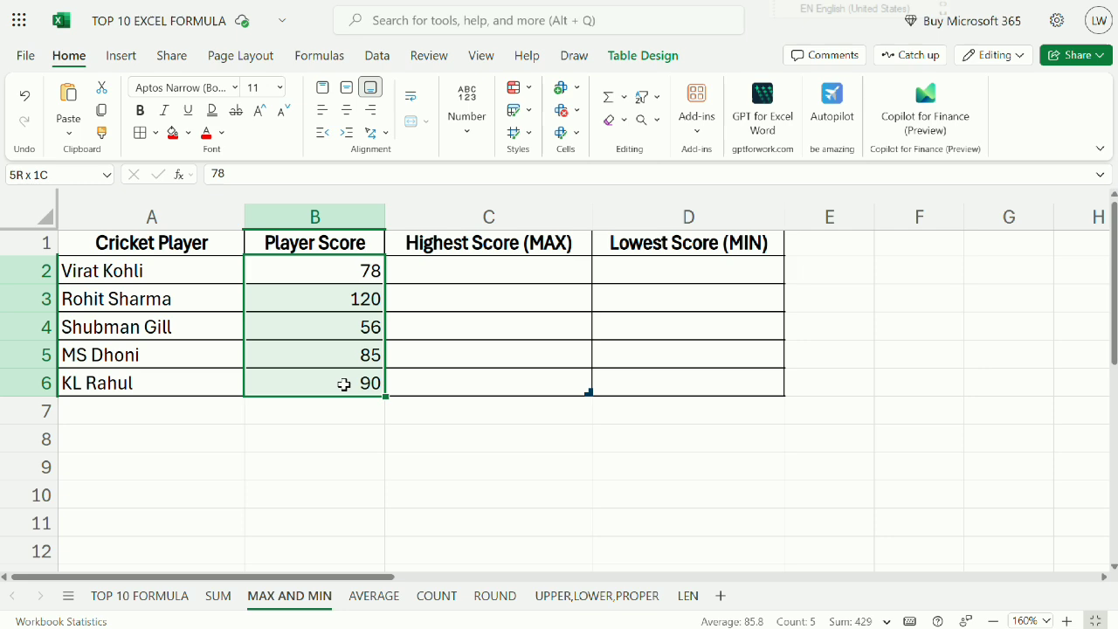
{"action": "left_click", "coordinate": [516, 259]}
{"action": "left_click", "coordinate": [503, 249]}
{"action": "left_click", "coordinate": [687, 237]}
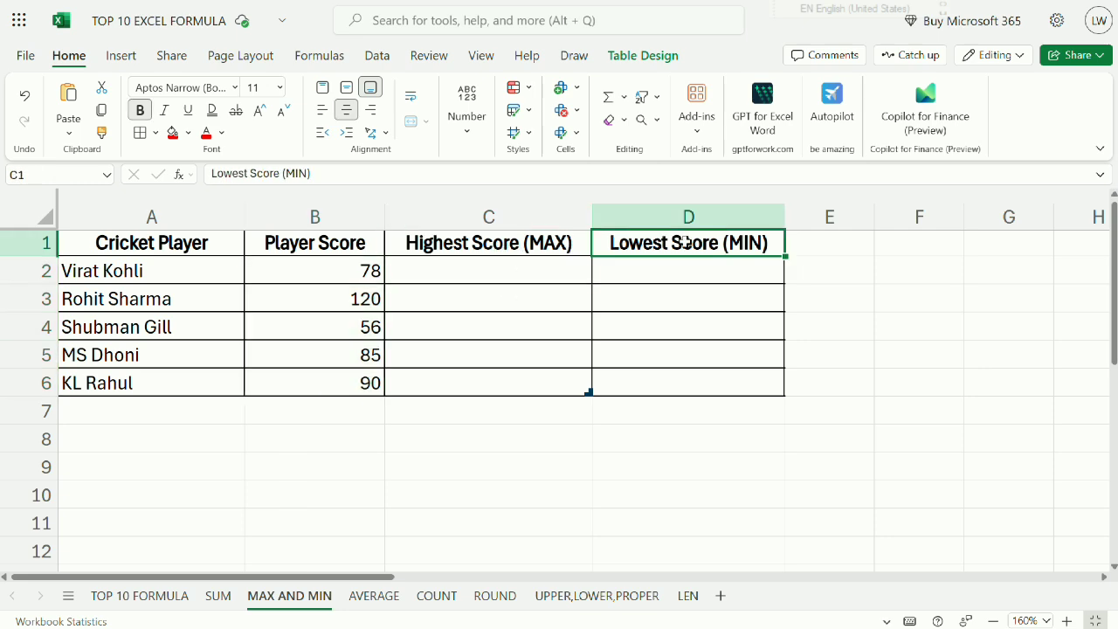
Enter the label HIGHER SCORE in cell A7, below the last cricket player.
{"action": "left_click", "coordinate": [145, 418]}
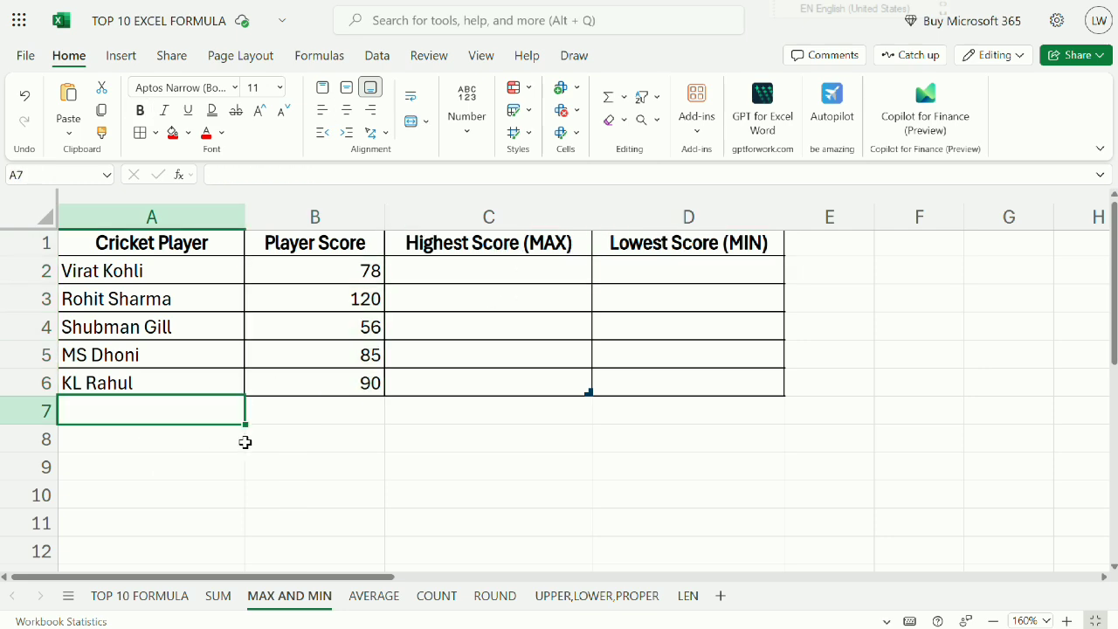
{"action": "type", "text": "HIGHER"}
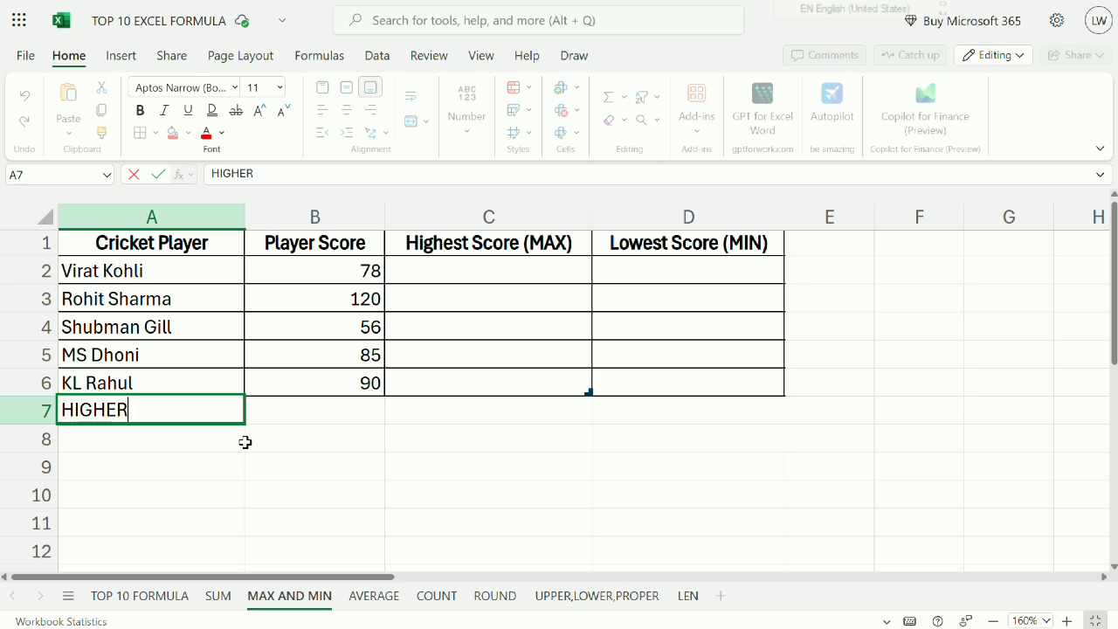
{"action": "left_click_drag", "start_coordinate": [509, 264], "coordinate": [500, 381]}
{"action": "left_click", "coordinate": [186, 410]}
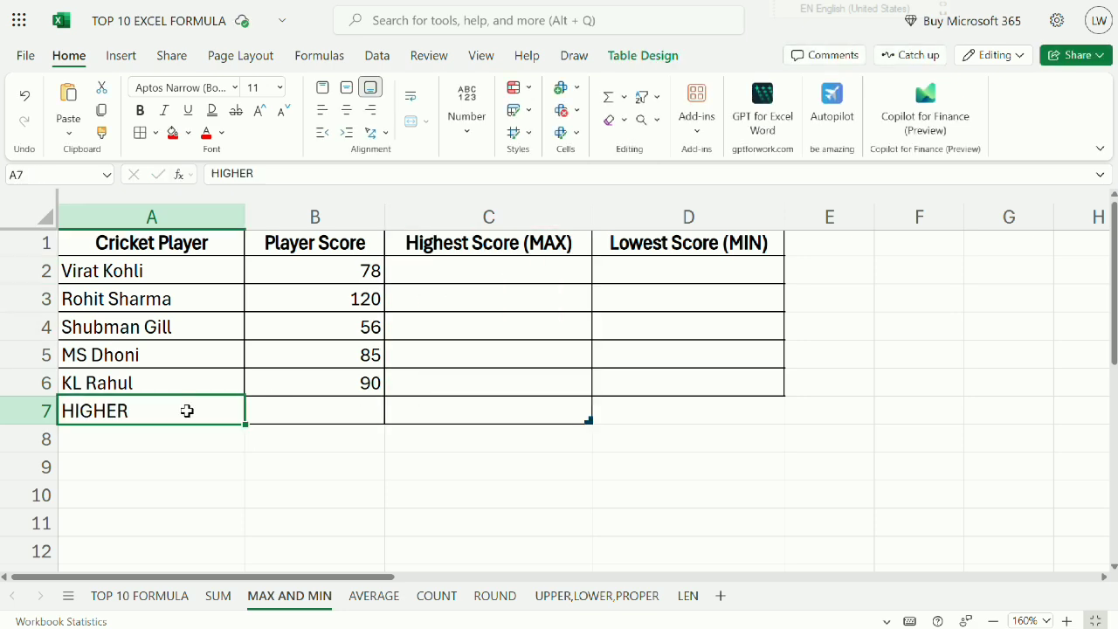
{"action": "double_click", "coordinate": [175, 411]}
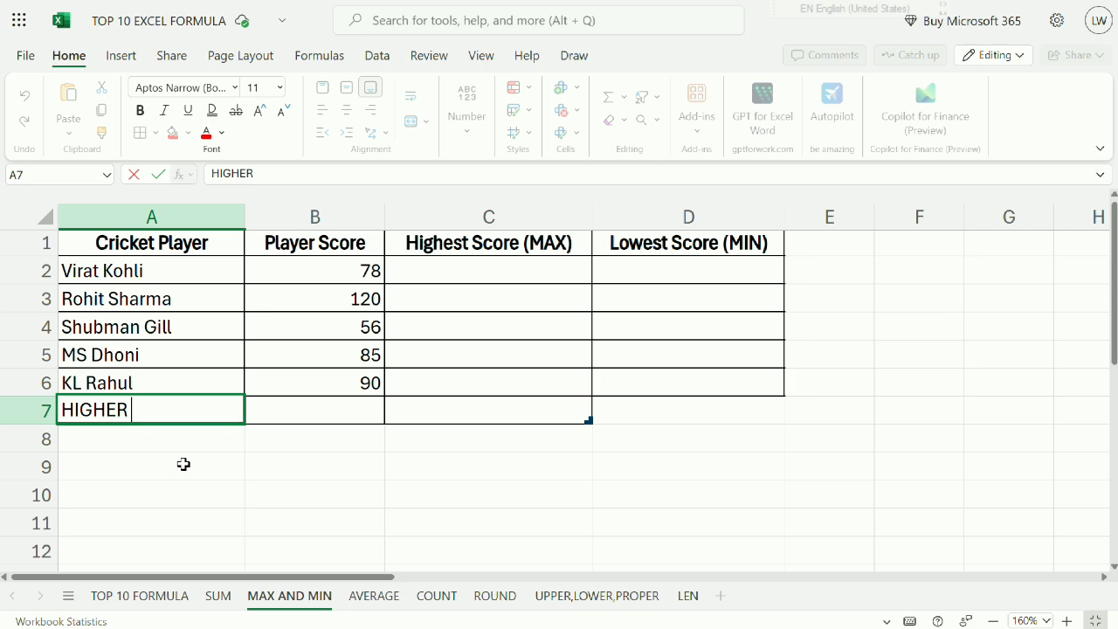
{"action": "type", "text": "SCORE"}
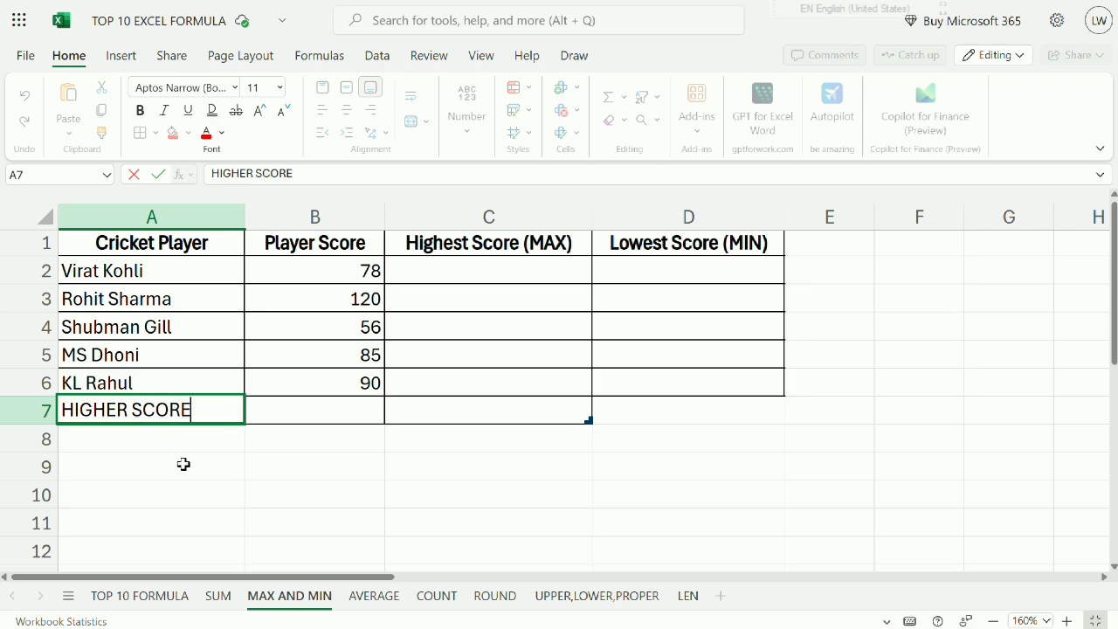
{"action": "key", "text": "Return"}
Enter the label LOWEST SCORE in cell A8.
{"action": "type", "text": "LOWED"}
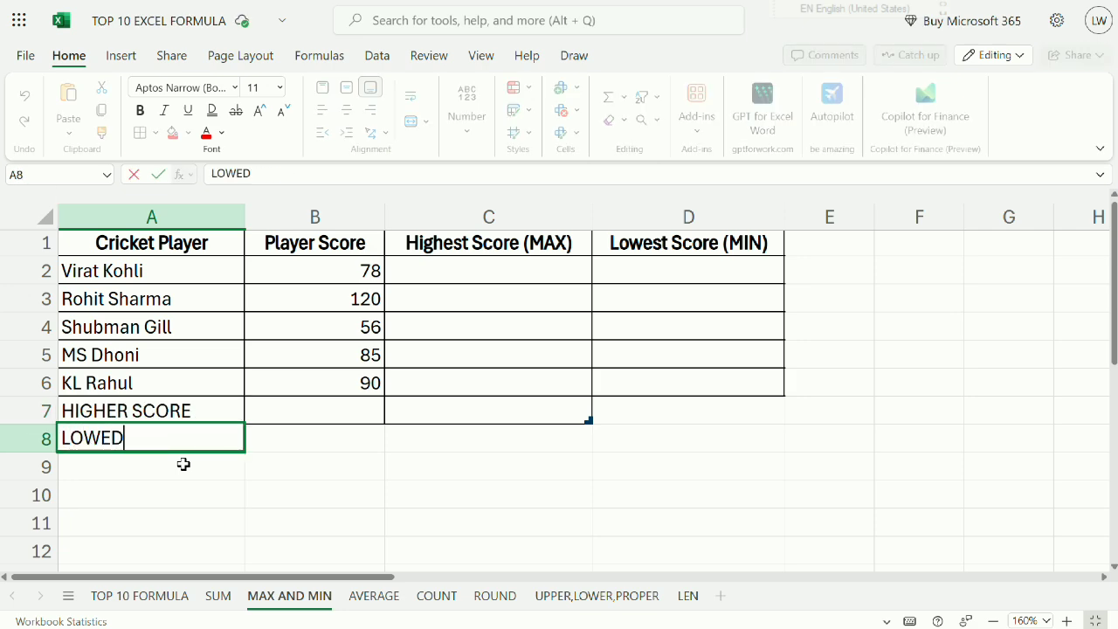
{"action": "key", "text": "BackSpace"}
{"action": "type", "text": "ST SCORE"}
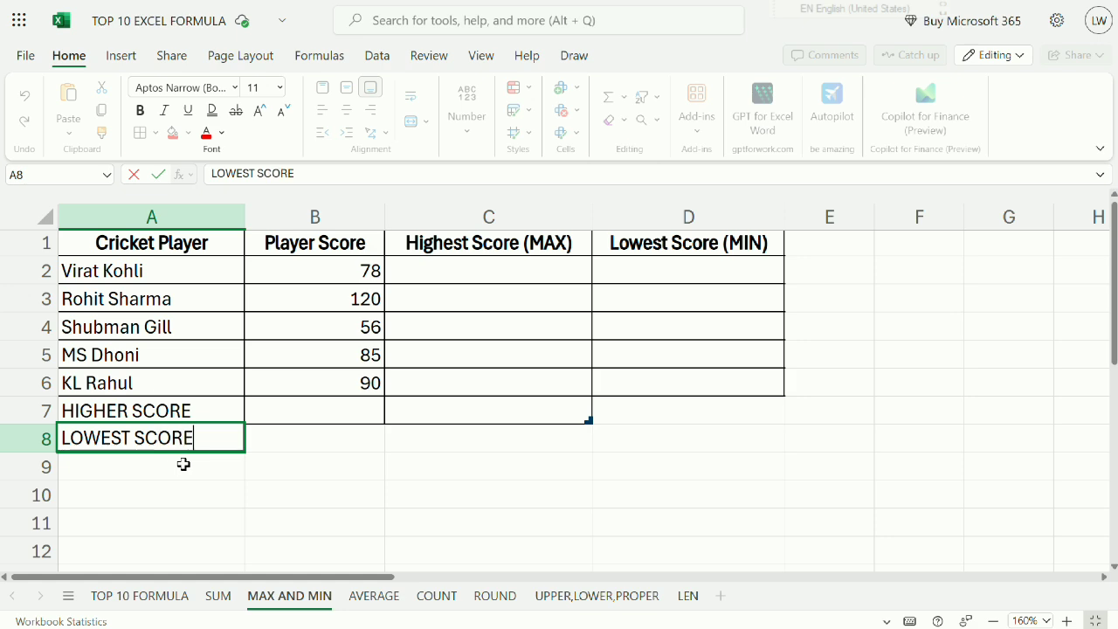
{"action": "key", "text": "Return"}
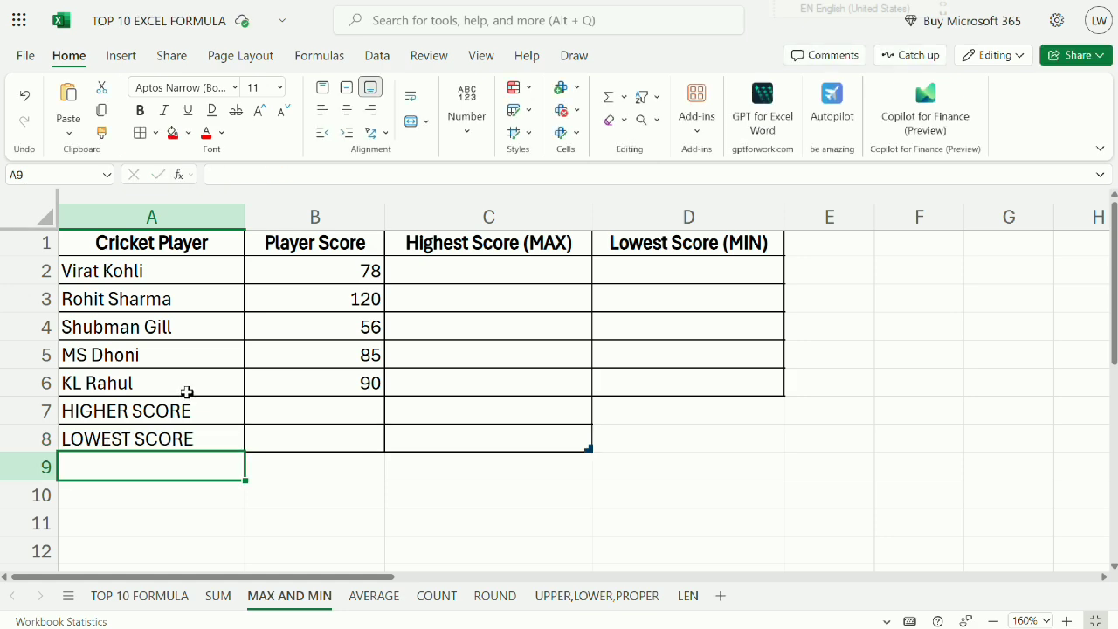
Make the HIGHER SCORE and LOWEST SCORE labels in A7:A8 bold.
{"action": "left_click", "coordinate": [187, 410]}
{"action": "mouse_move", "coordinate": [187, 409]}
{"action": "left_mouse_down"}
{"action": "mouse_move", "coordinate": [178, 437]}
{"action": "mouse_move", "coordinate": [321, 391]}
{"action": "mouse_move", "coordinate": [321, 412]}
{"action": "left_mouse_up"}
{"action": "left_click", "coordinate": [139, 110]}
{"action": "left_click", "coordinate": [321, 411]}
{"action": "left_click", "coordinate": [321, 437]}
Enter the formula =MAX(B2:B6) in cell B7 to find the highest player score.
{"action": "left_click", "coordinate": [315, 410]}
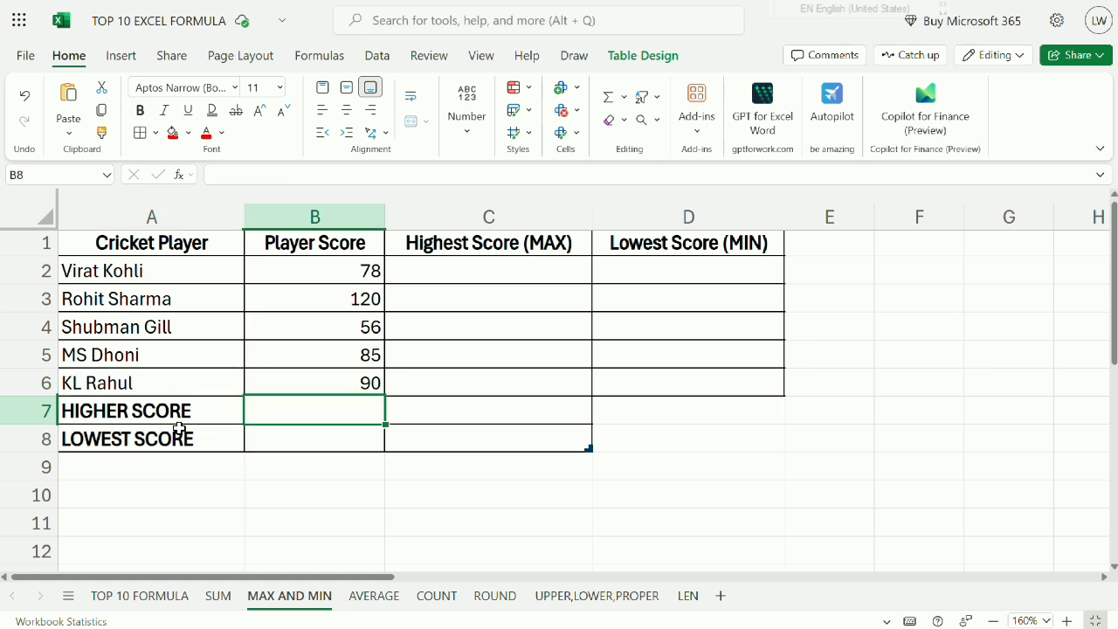
{"action": "left_click", "coordinate": [186, 410]}
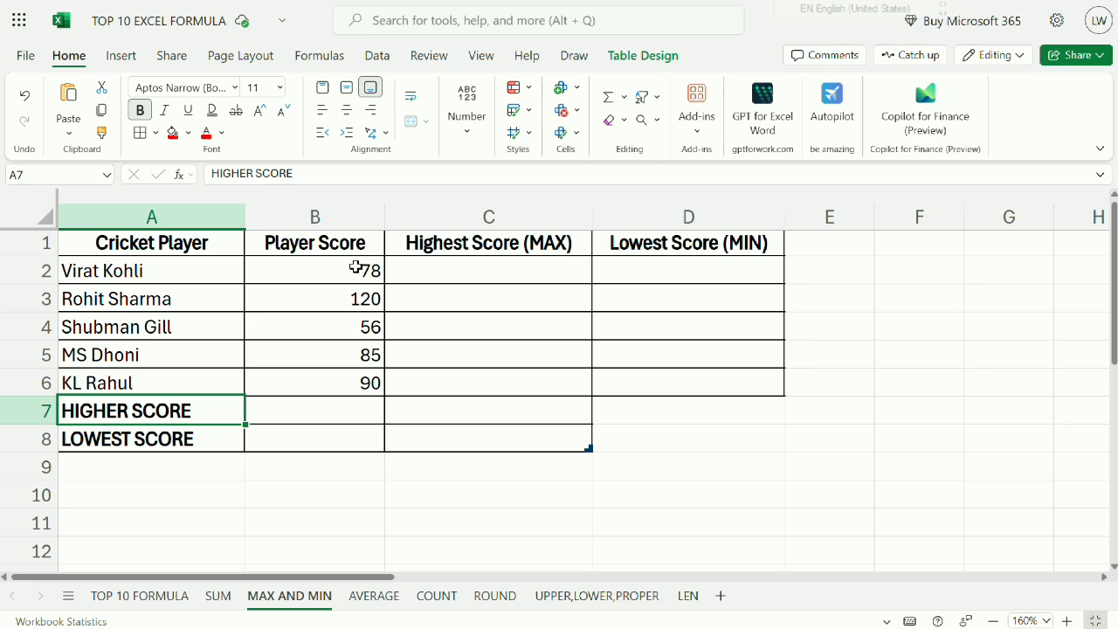
{"action": "left_click_drag", "start_coordinate": [355, 268], "coordinate": [339, 382]}
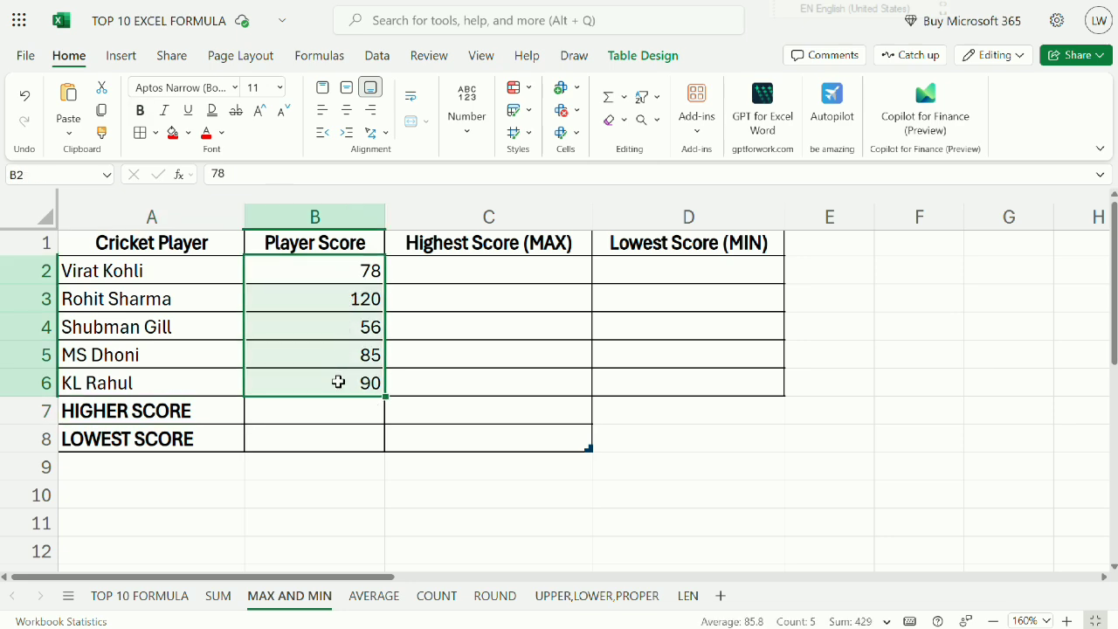
{"action": "left_click", "coordinate": [312, 416]}
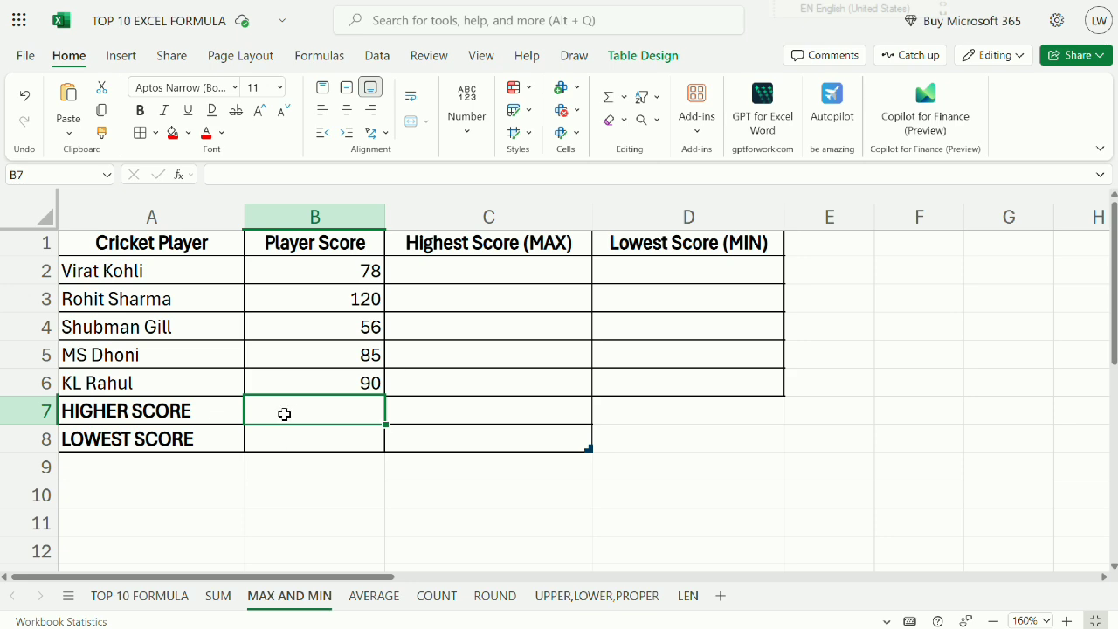
{"action": "type", "text": "=MAX"}
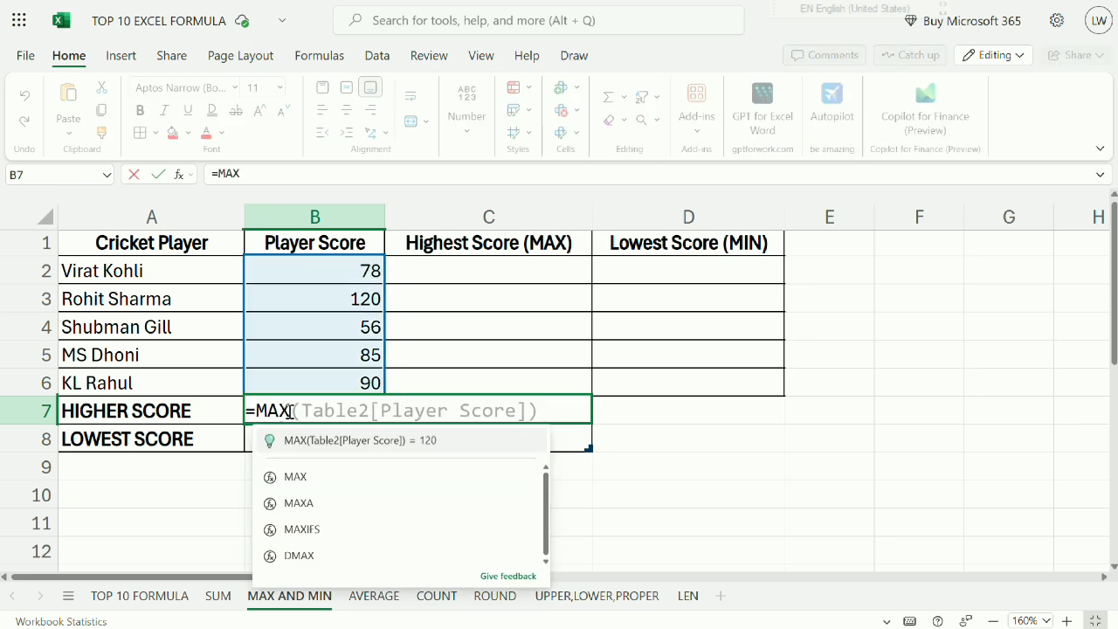
{"action": "type", "text": "("}
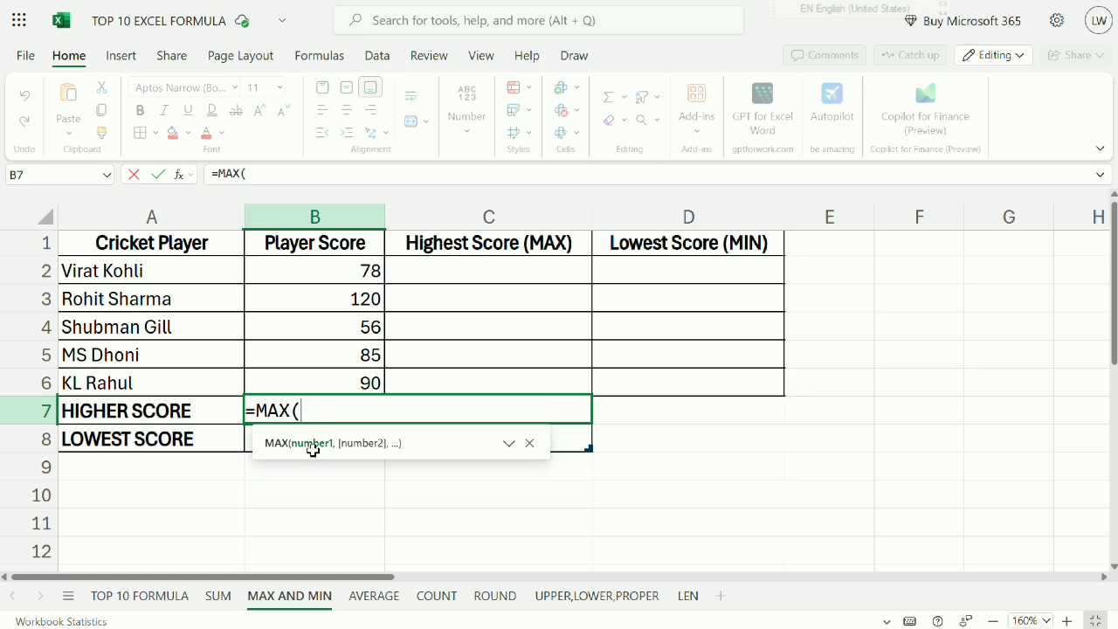
{"action": "left_click_drag", "start_coordinate": [341, 271], "coordinate": [333, 368]}
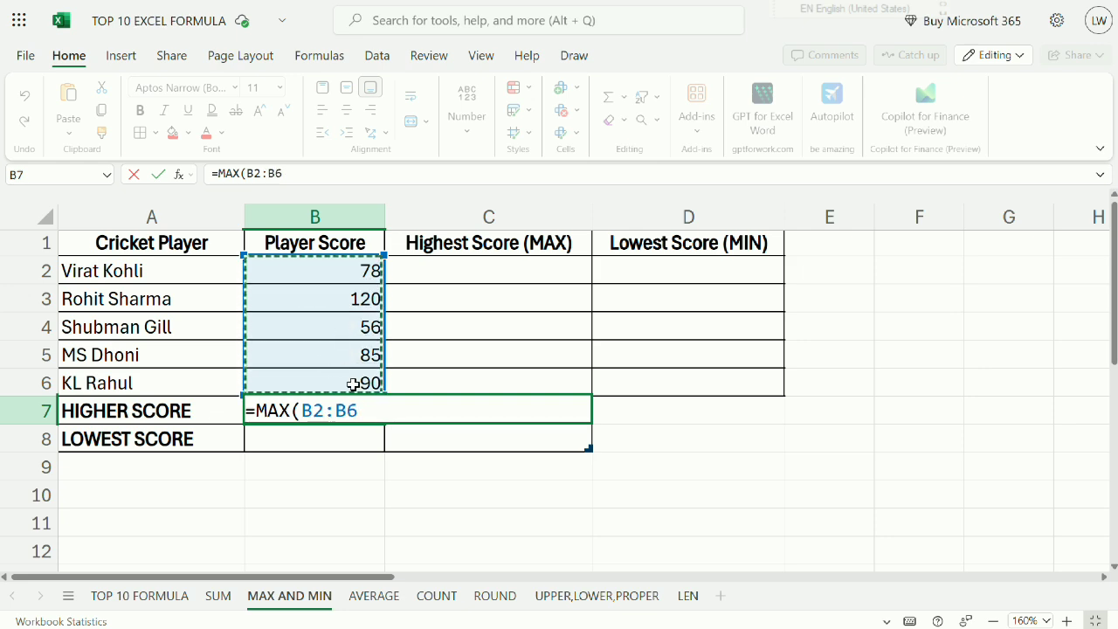
{"action": "key", "text": "Return"}
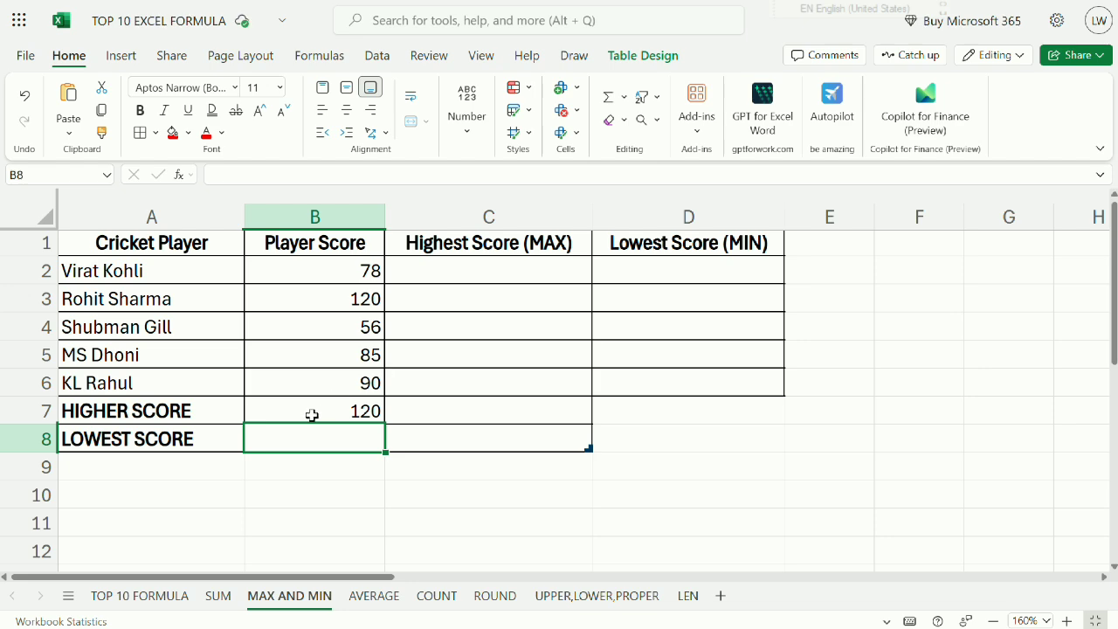
Centre the MAX result in B7 and compare it with the matching player row in A3:B3.
{"action": "left_click", "coordinate": [325, 417]}
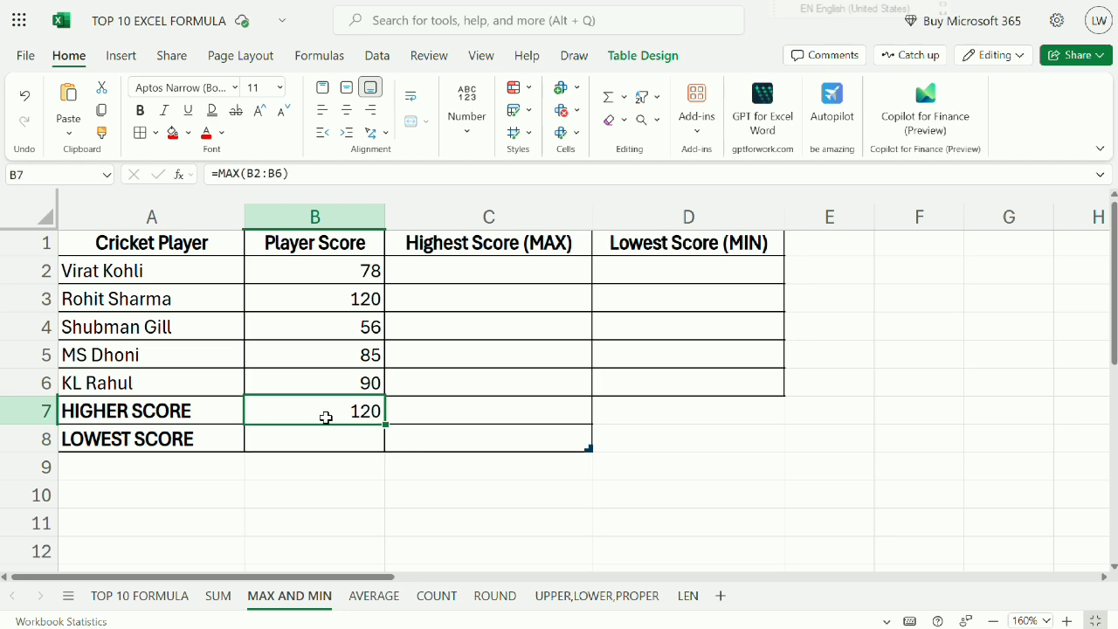
{"action": "left_click", "coordinate": [348, 109]}
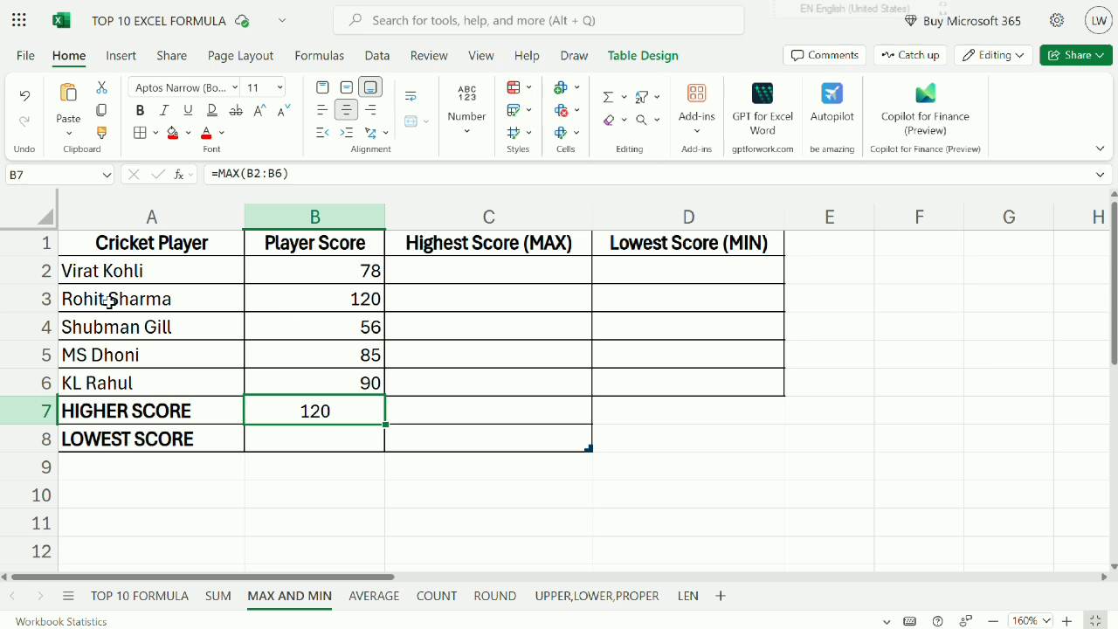
{"action": "left_click_drag", "start_coordinate": [107, 298], "coordinate": [331, 292]}
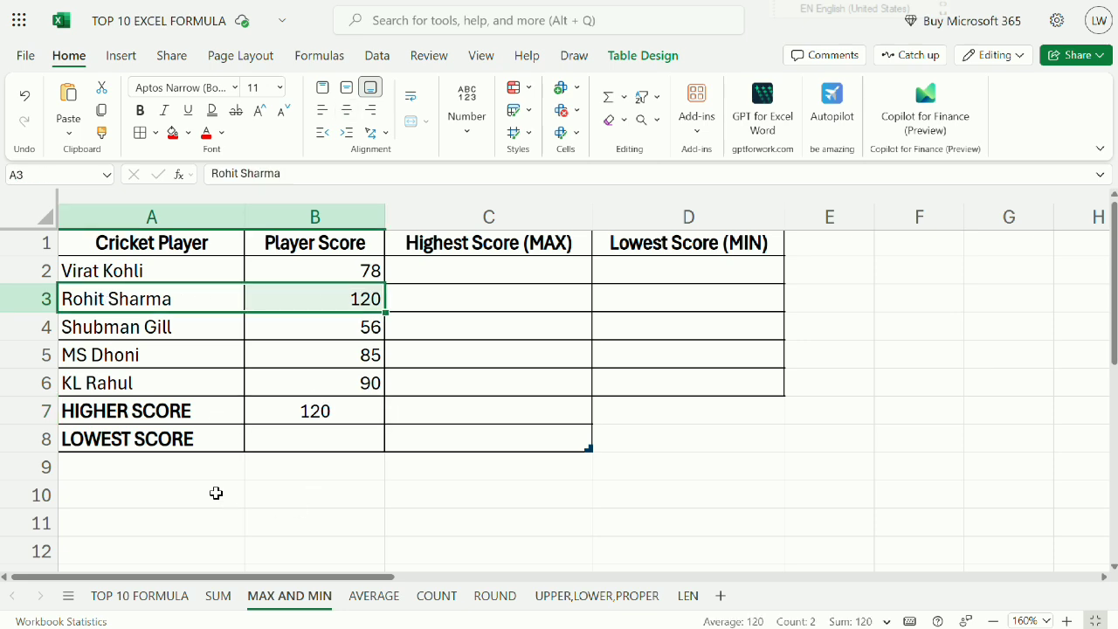
Try to fill cell B8 with the suggested MIN formula for the Player Score table column.
{"action": "left_click", "coordinate": [184, 447]}
{"action": "left_click", "coordinate": [263, 440]}
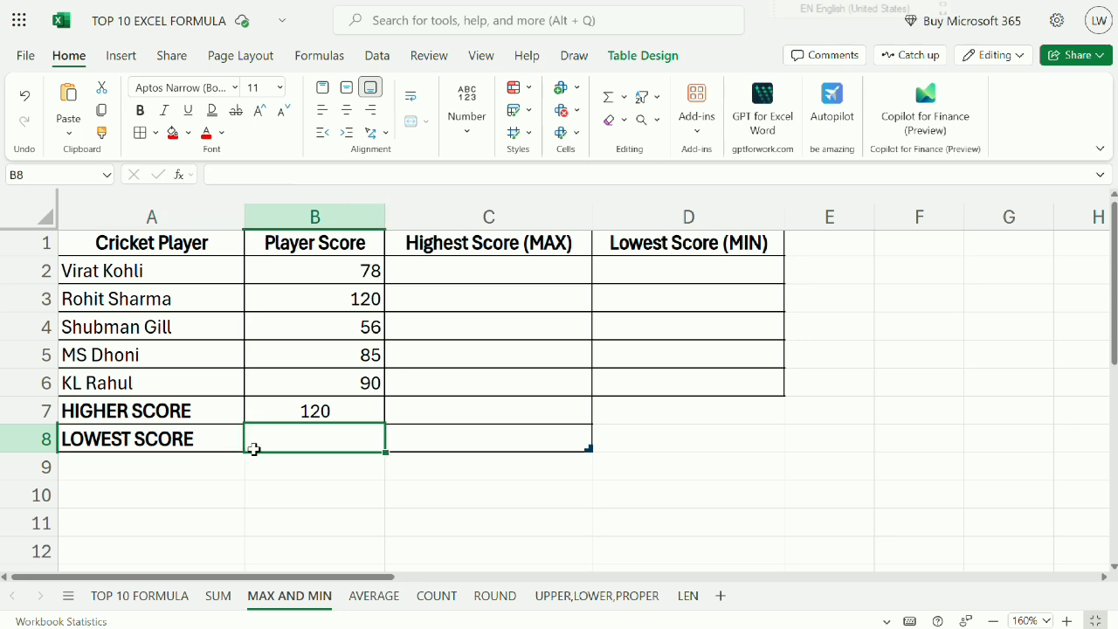
{"action": "type", "text": "=M"}
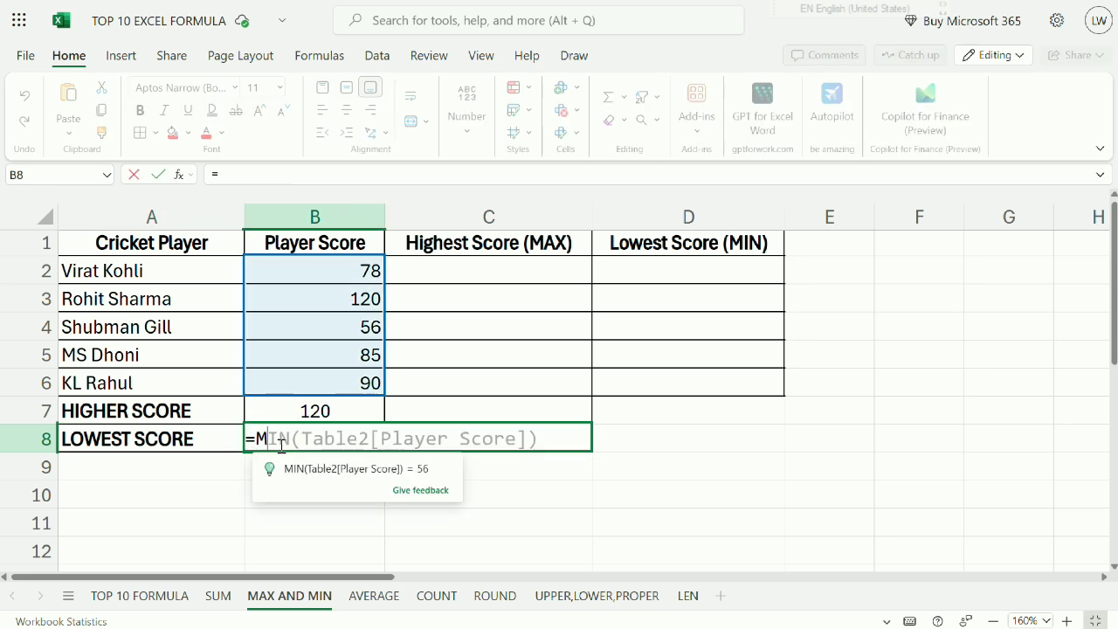
{"action": "type", "text": "IN"}
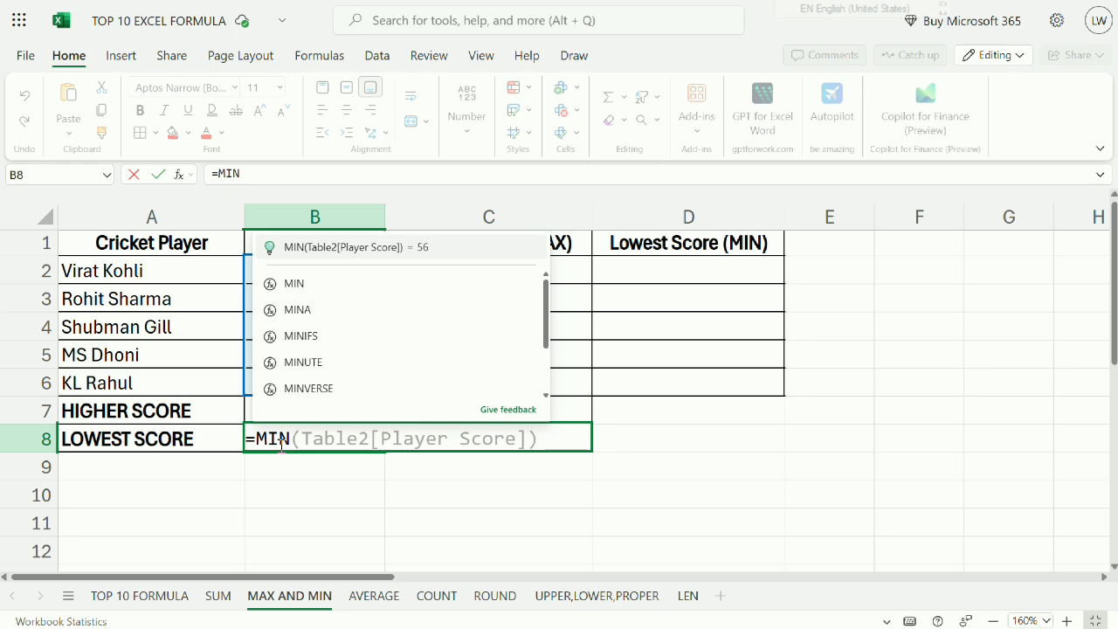
{"action": "key", "text": "Tab"}
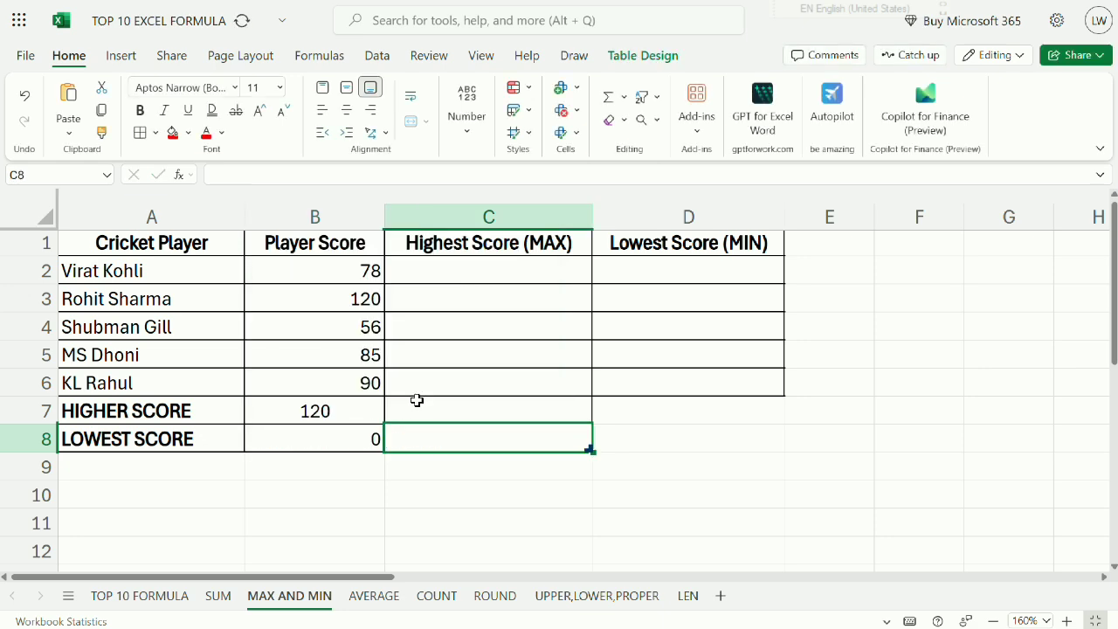
Clear cell B8 and enter the formula =MIN(B2:B6) to find the lowest player score.
{"action": "left_click", "coordinate": [344, 442]}
{"action": "key", "text": "BackSpace"}
{"action": "type", "text": "="}
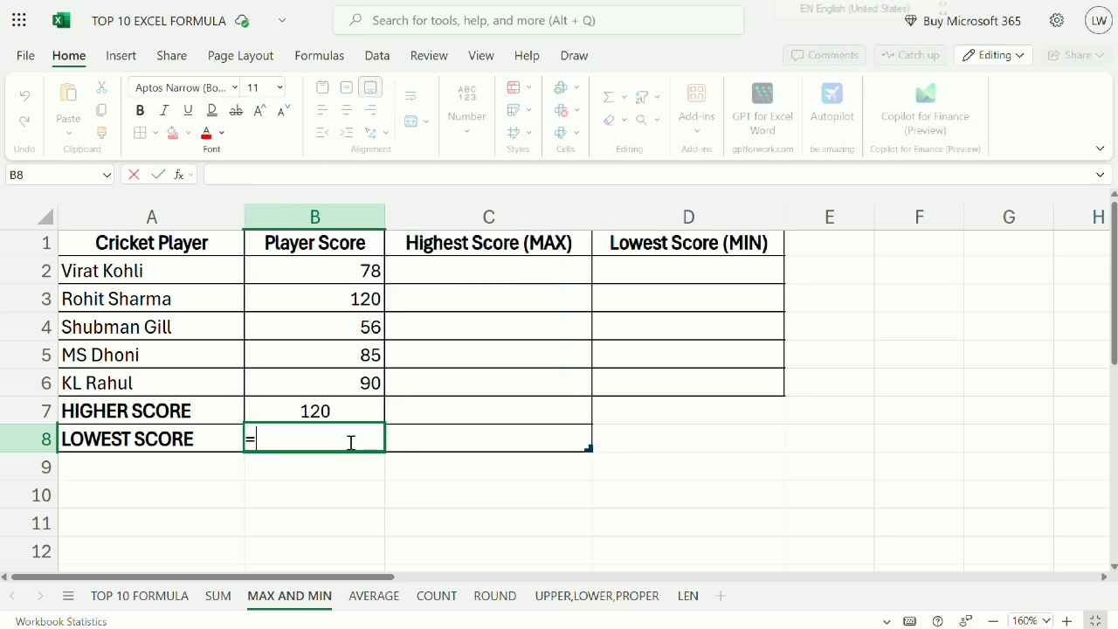
{"action": "type", "text": "MIN"}
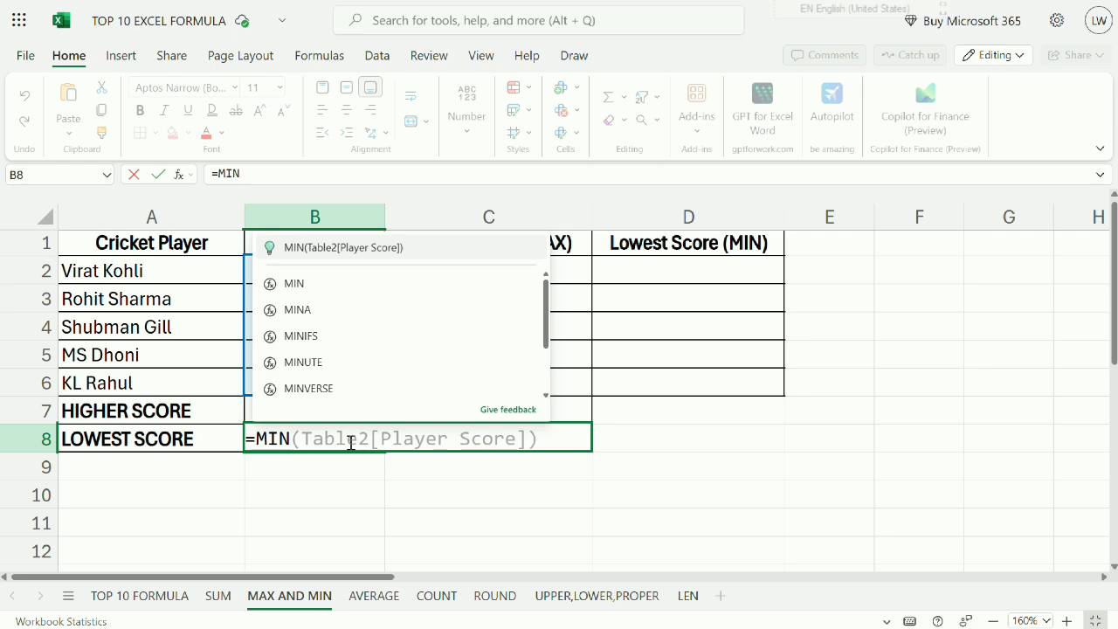
{"action": "type", "text": "("}
{"action": "left_click_drag", "start_coordinate": [352, 270], "coordinate": [336, 386]}
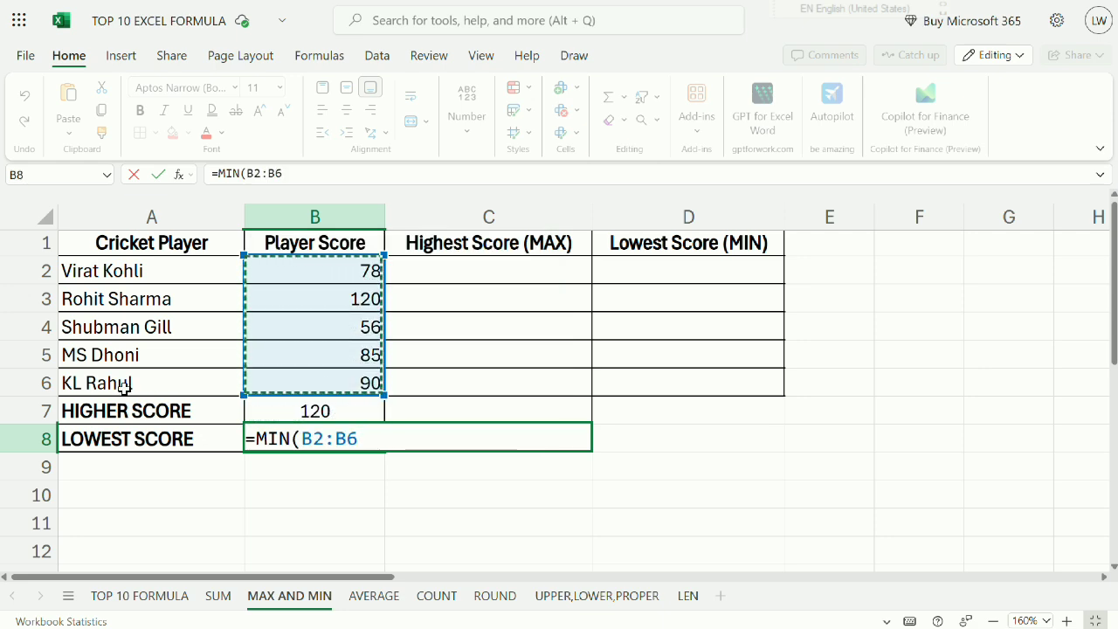
{"action": "key", "text": "Return"}
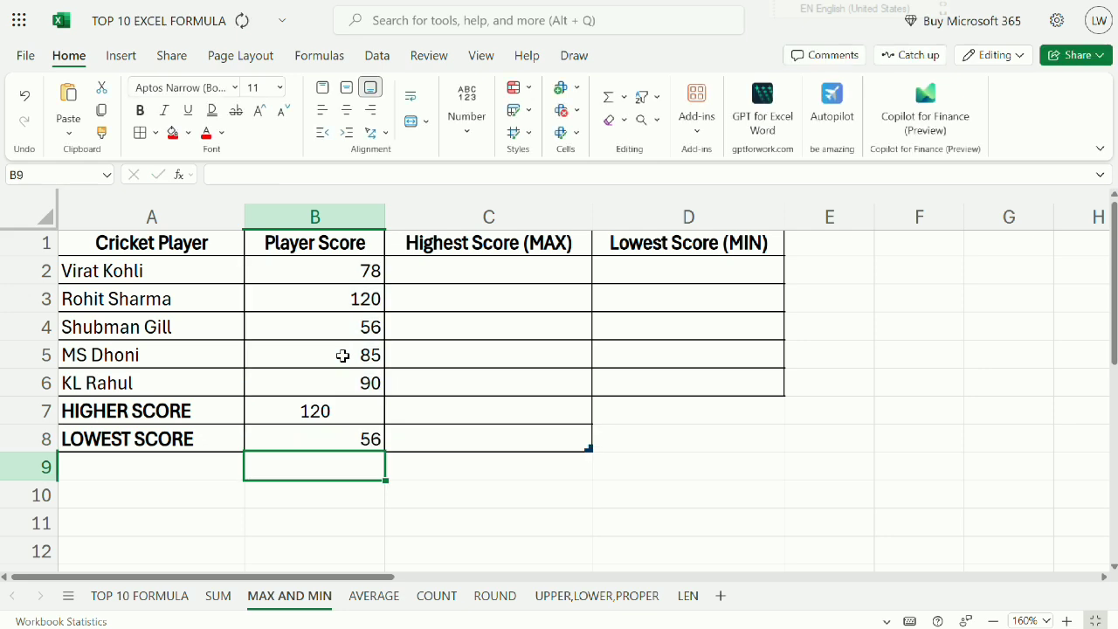
Centre the MIN result in B8 and compare it with the matching player row in A4:B4.
{"action": "left_click", "coordinate": [378, 441]}
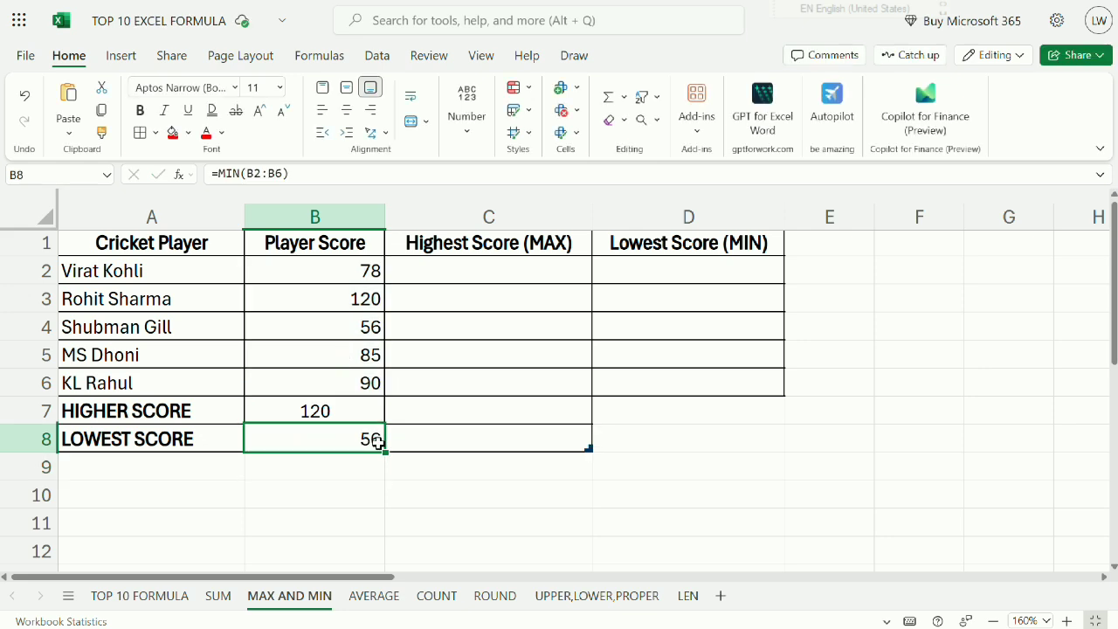
{"action": "left_click", "coordinate": [347, 110]}
{"action": "left_click_drag", "start_coordinate": [293, 329], "coordinate": [94, 328]}
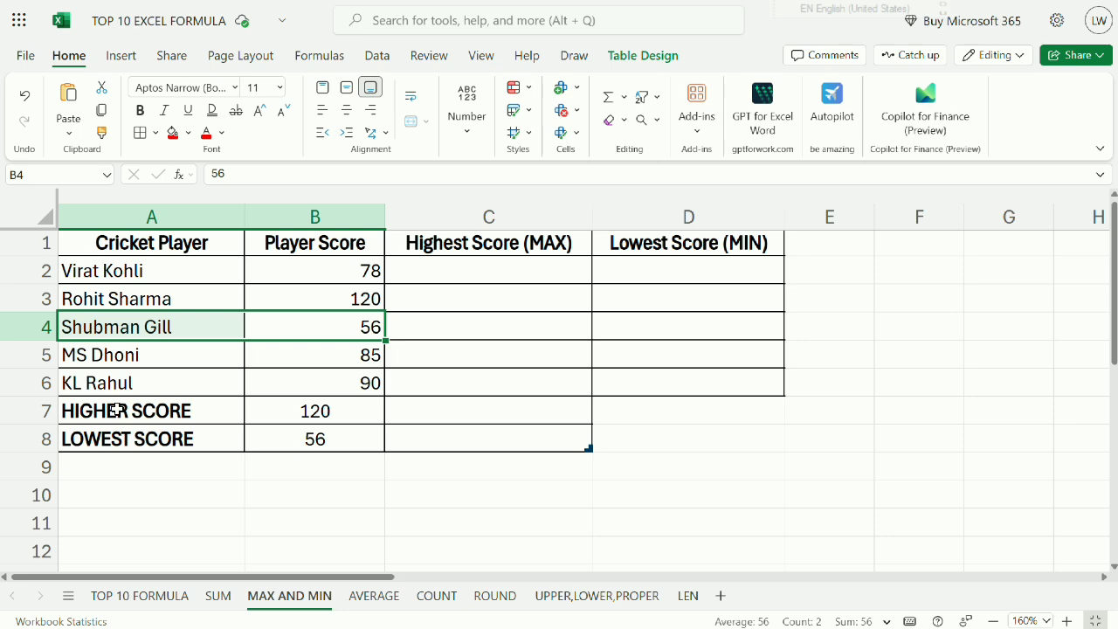
Review the HIGHER SCORE and LOWEST SCORE labels with the MAX formula in B7 and the MIN formula in B8.
{"action": "left_click_drag", "start_coordinate": [117, 409], "coordinate": [119, 442]}
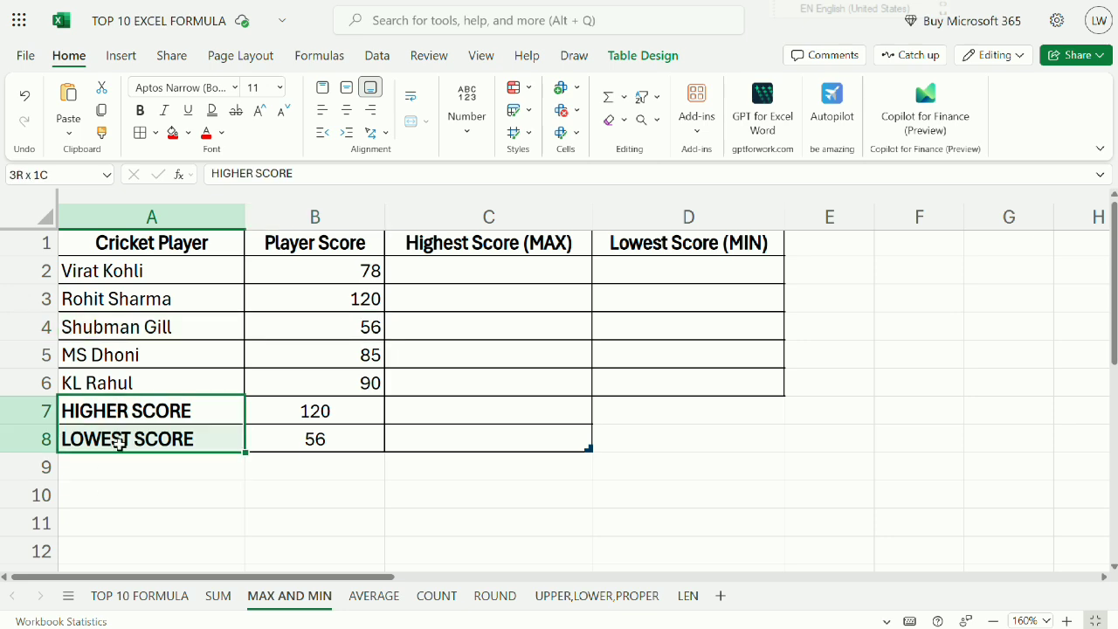
{"action": "left_click", "coordinate": [307, 412]}
{"action": "double_click", "coordinate": [310, 414]}
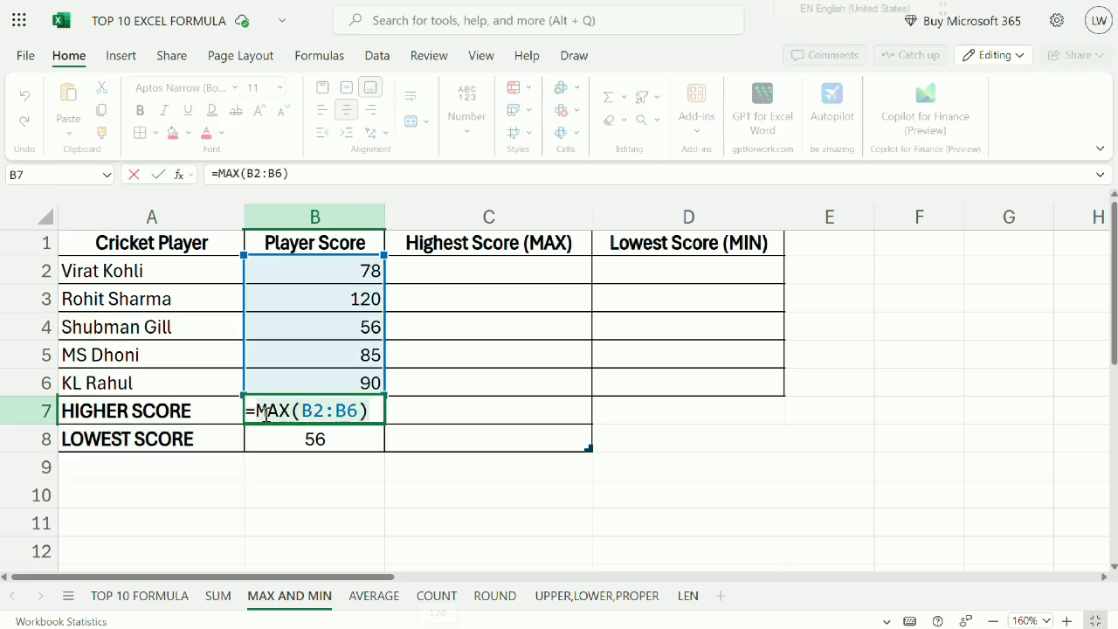
{"action": "left_click_drag", "start_coordinate": [250, 414], "coordinate": [293, 414]}
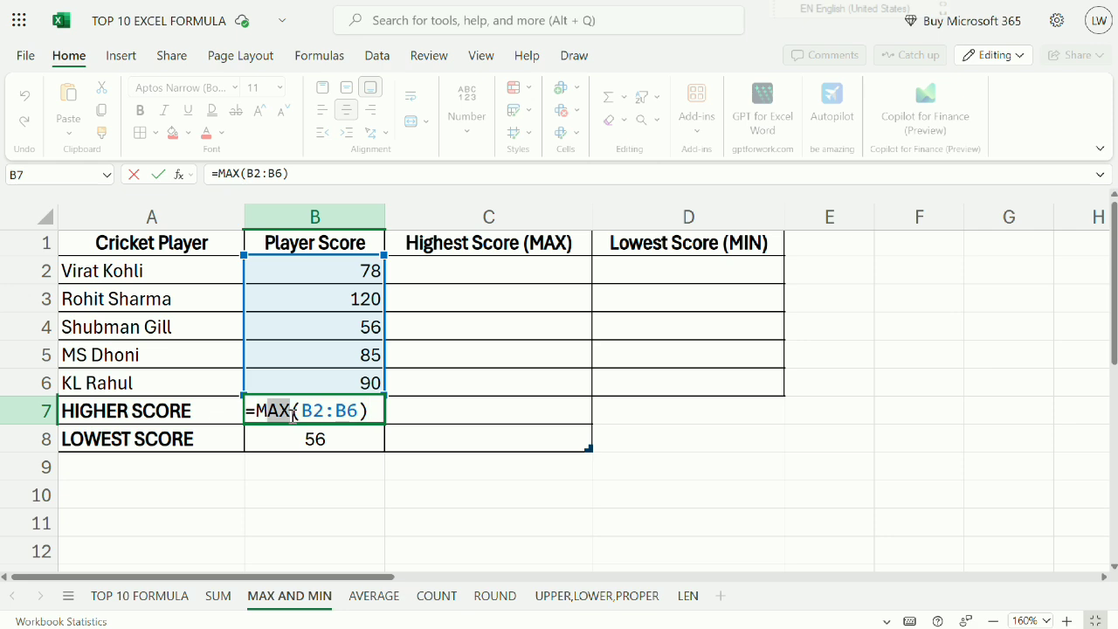
{"action": "key", "text": "Return"}
{"action": "double_click", "coordinate": [297, 439]}
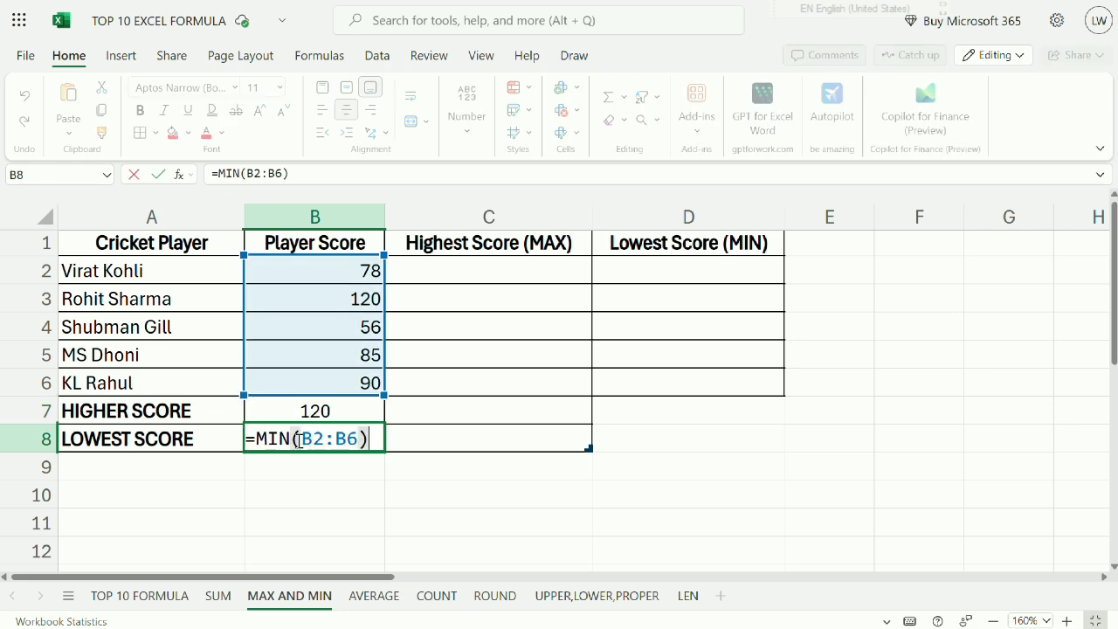
{"action": "left_click_drag", "start_coordinate": [294, 438], "coordinate": [258, 438]}
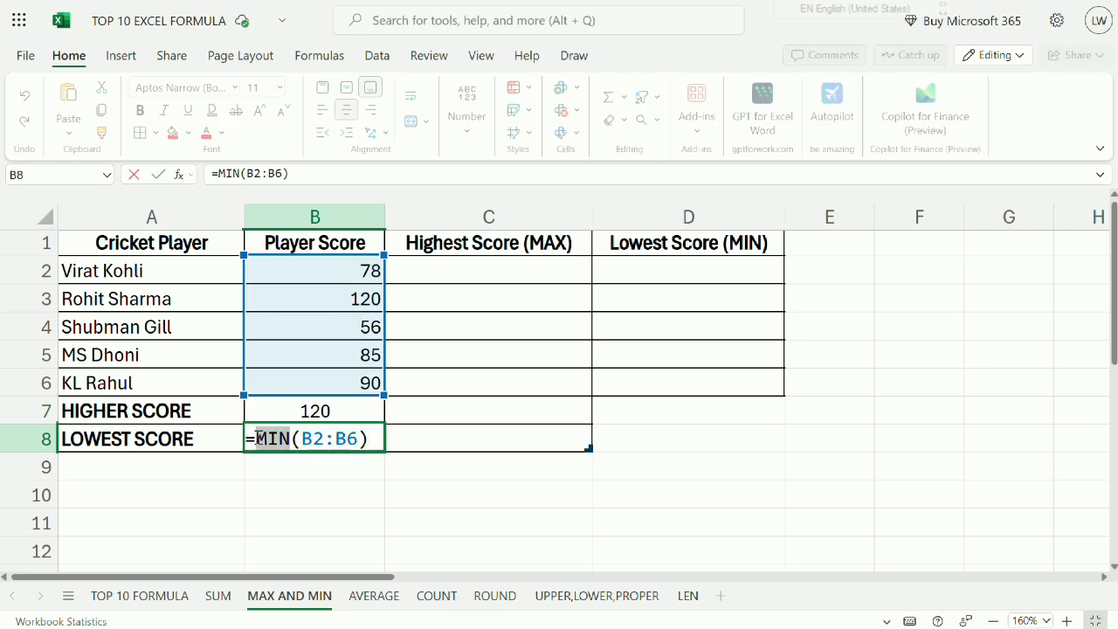
{"action": "key", "text": "Return"}
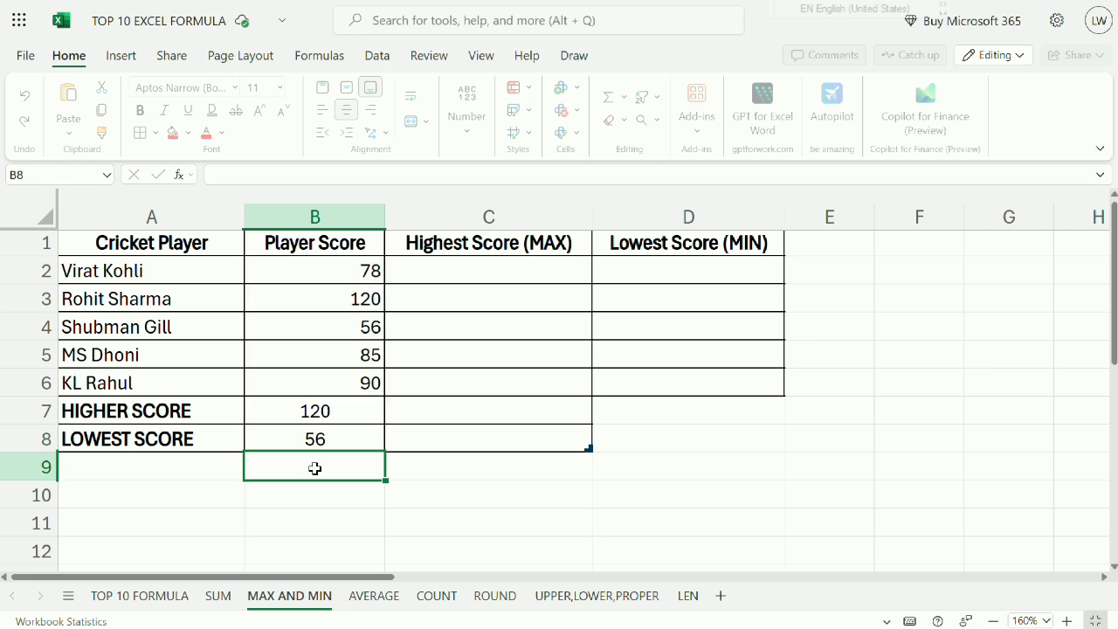
Open the AVERAGE sheet and enlarge it to 150% with the fuel price table in view from cell A1.
{"action": "left_click", "coordinate": [375, 596]}
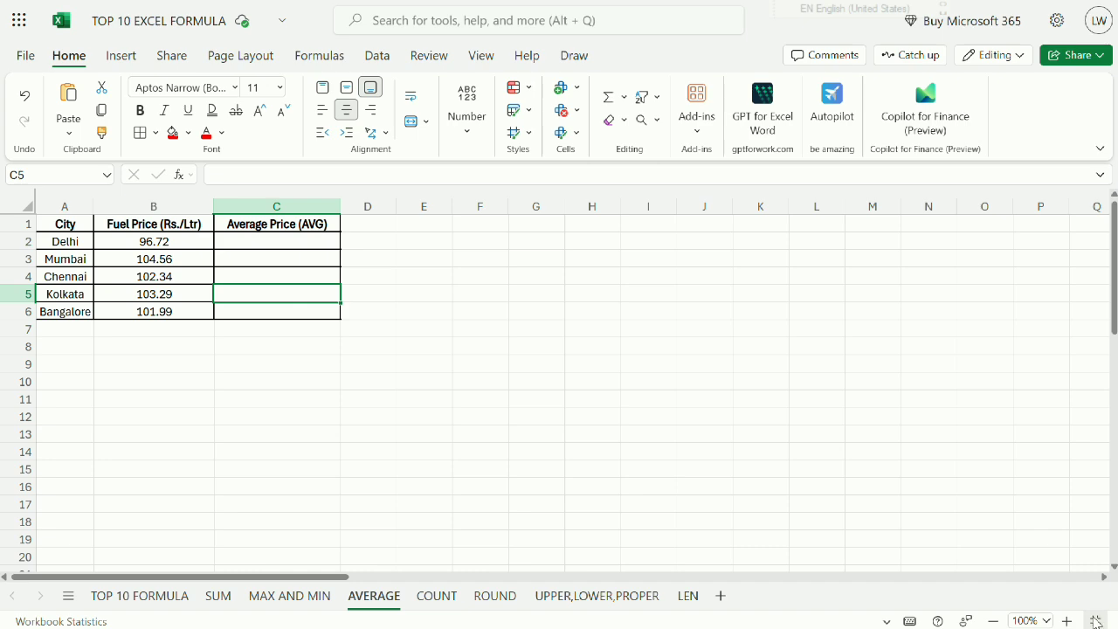
{"action": "left_click", "coordinate": [1066, 620]}
{"action": "left_click", "coordinate": [1067, 620]}
{"action": "left_click", "coordinate": [1067, 620]}
{"action": "left_click", "coordinate": [1066, 620]}
{"action": "left_click", "coordinate": [1066, 620]}
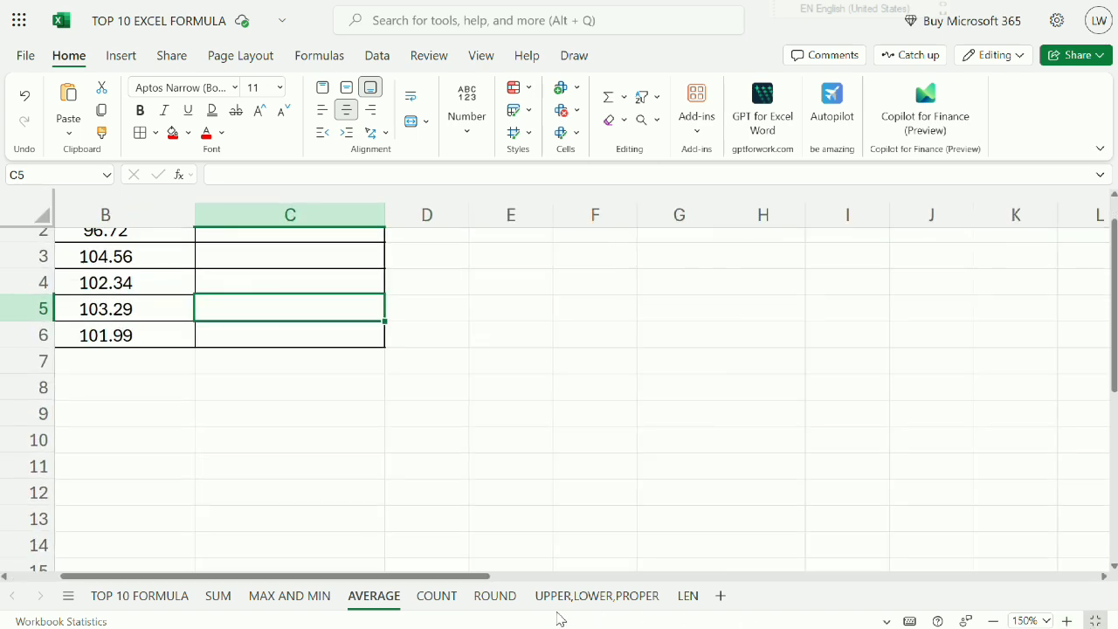
{"action": "left_click_drag", "start_coordinate": [466, 577], "coordinate": [172, 573]}
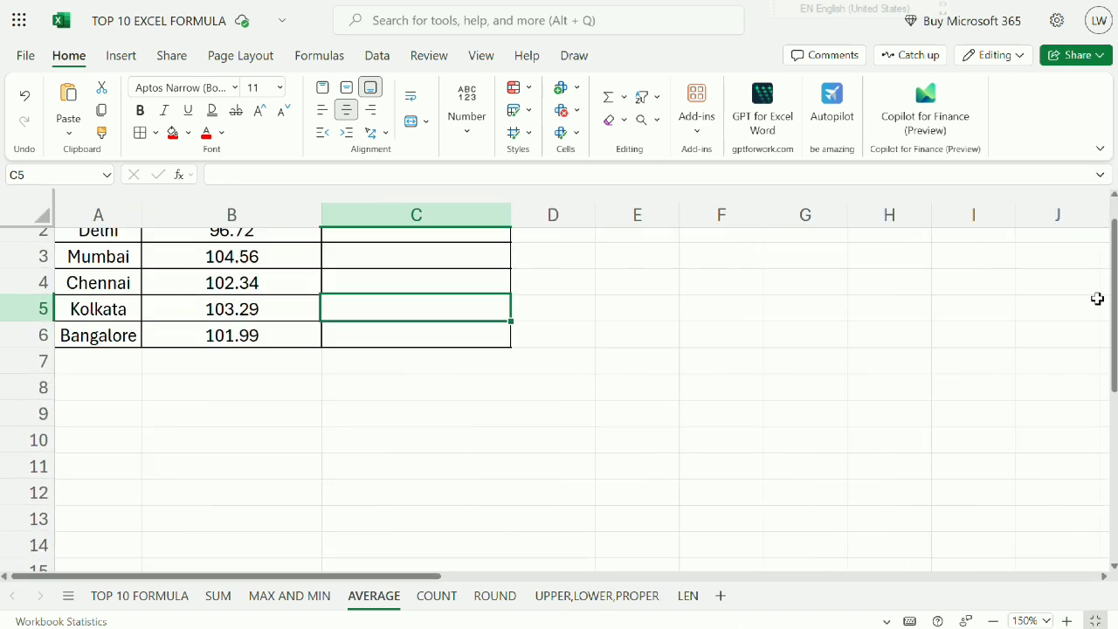
{"action": "left_click_drag", "start_coordinate": [1115, 342], "coordinate": [1107, 244]}
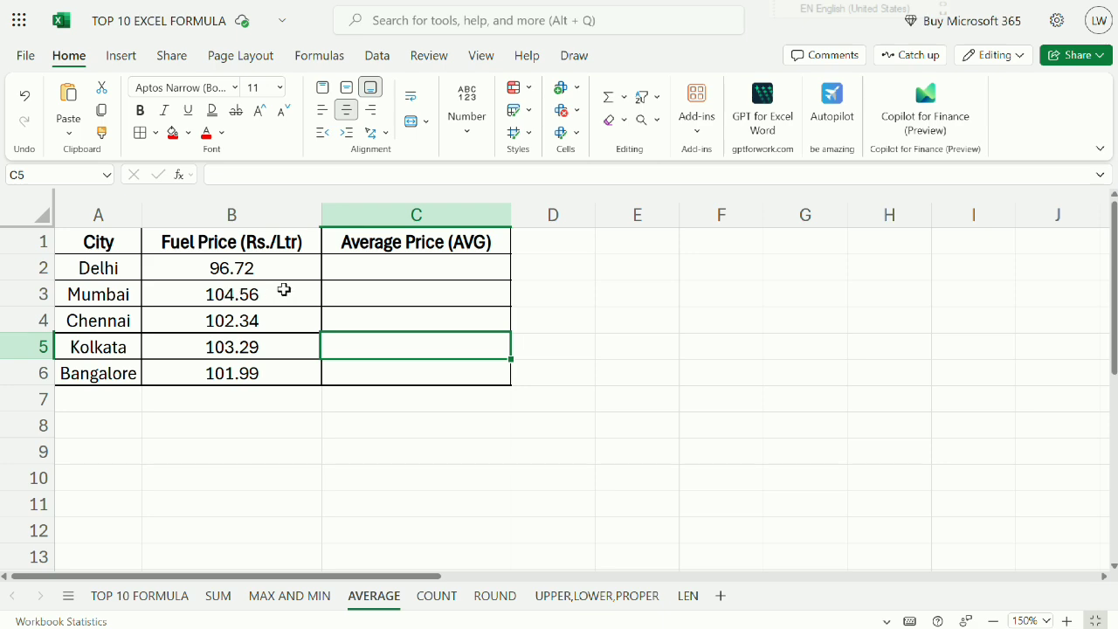
Examine the cities in A2:A6, the fuel prices in B2:B6 and the Average Price (AVG) header in C1.
{"action": "left_click_drag", "start_coordinate": [103, 269], "coordinate": [87, 383]}
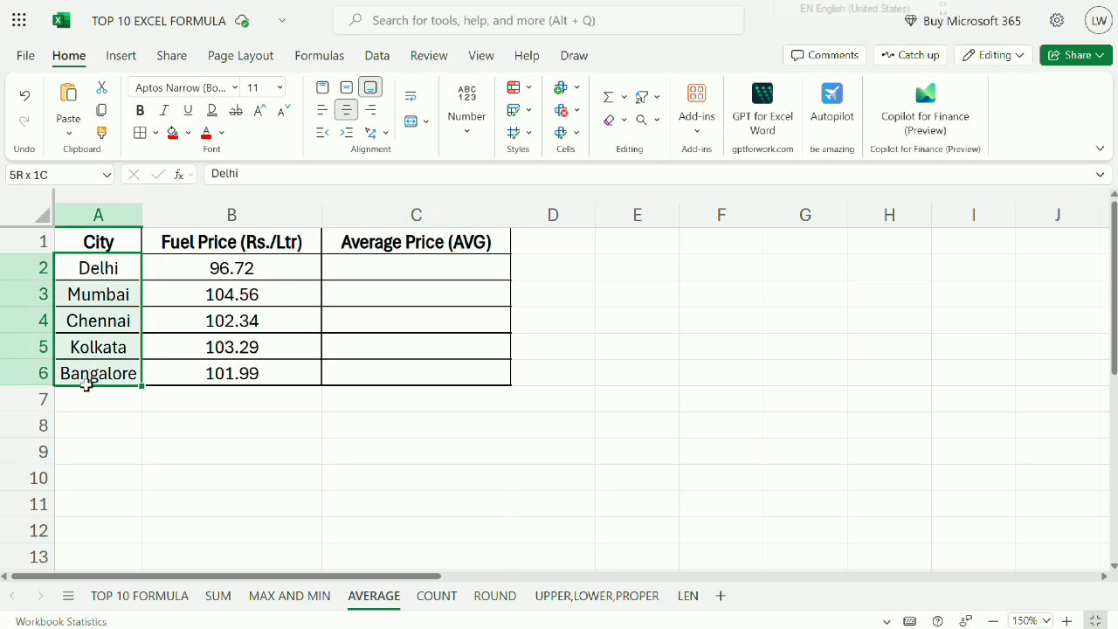
{"action": "left_click_drag", "start_coordinate": [242, 270], "coordinate": [249, 377]}
{"action": "left_click", "coordinate": [176, 412]}
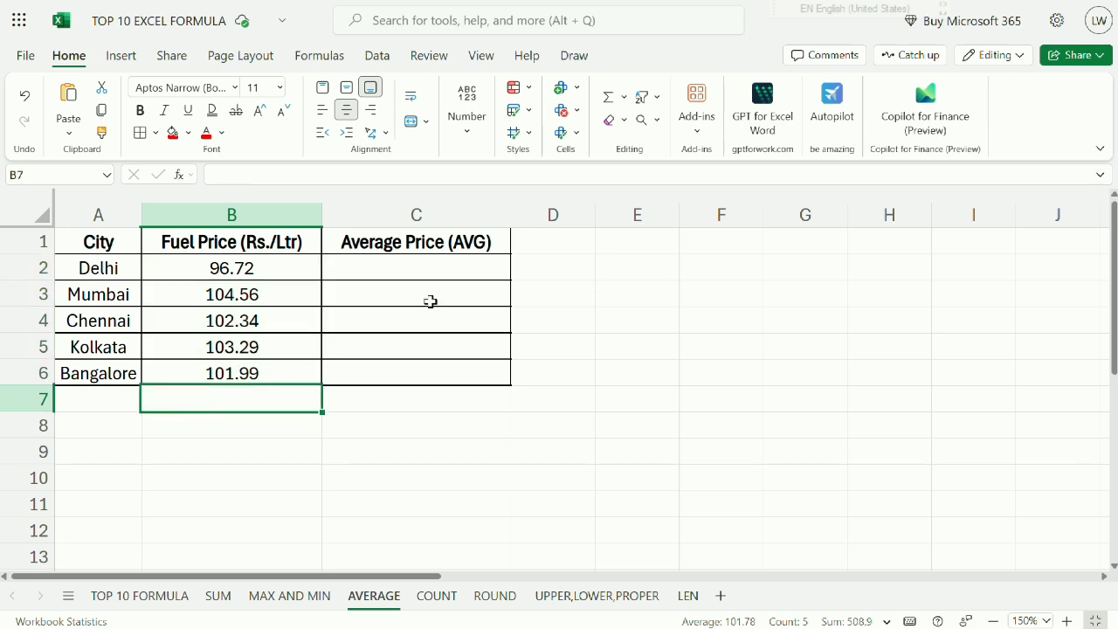
{"action": "left_click", "coordinate": [414, 241]}
{"action": "left_click", "coordinate": [254, 397]}
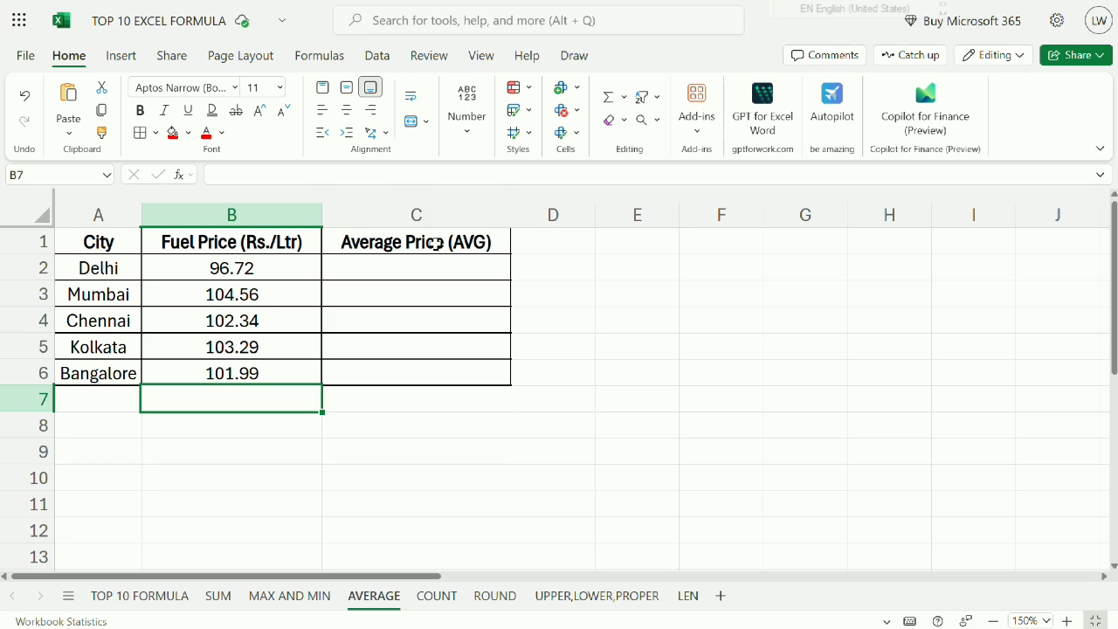
{"action": "left_click_drag", "start_coordinate": [258, 273], "coordinate": [259, 367]}
{"action": "left_click", "coordinate": [220, 413]}
{"action": "left_click", "coordinate": [212, 399]}
Enter the formula =AVERAGE(B2:B6) in cell B8 to calculate the average fuel price.
{"action": "left_click", "coordinate": [214, 421]}
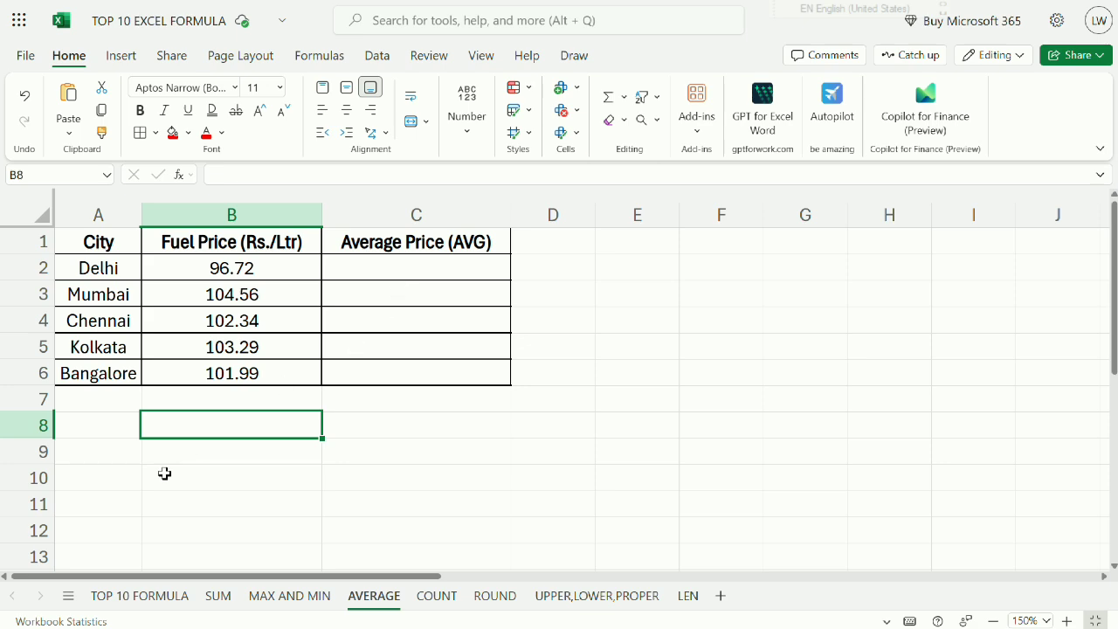
{"action": "type", "text": "=AVERAGE"}
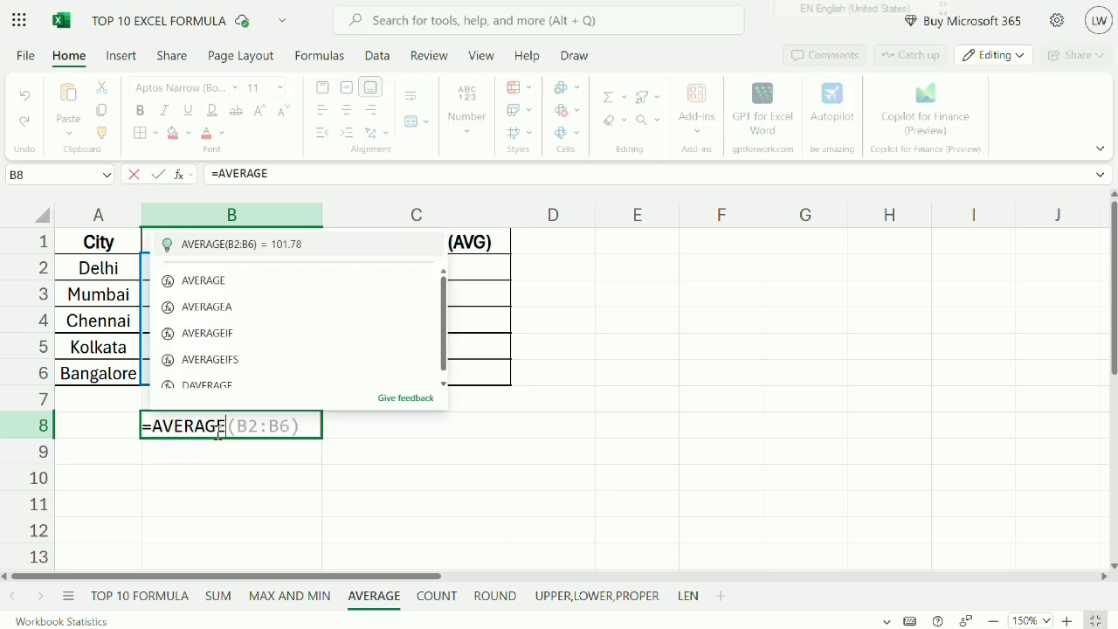
{"action": "type", "text": "("}
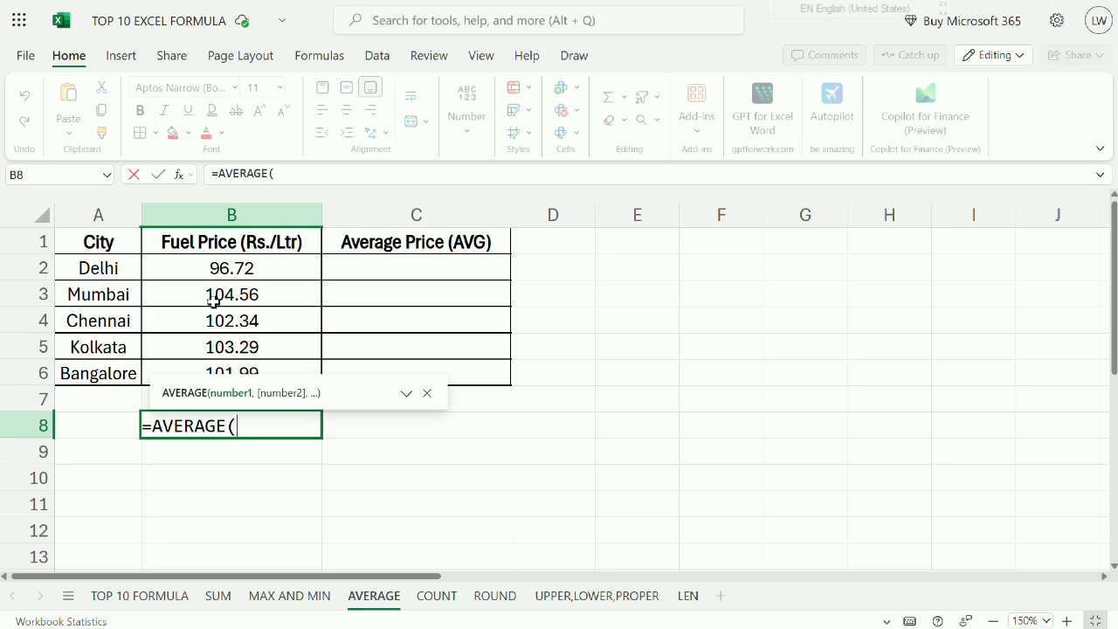
{"action": "left_click_drag", "start_coordinate": [227, 271], "coordinate": [207, 382]}
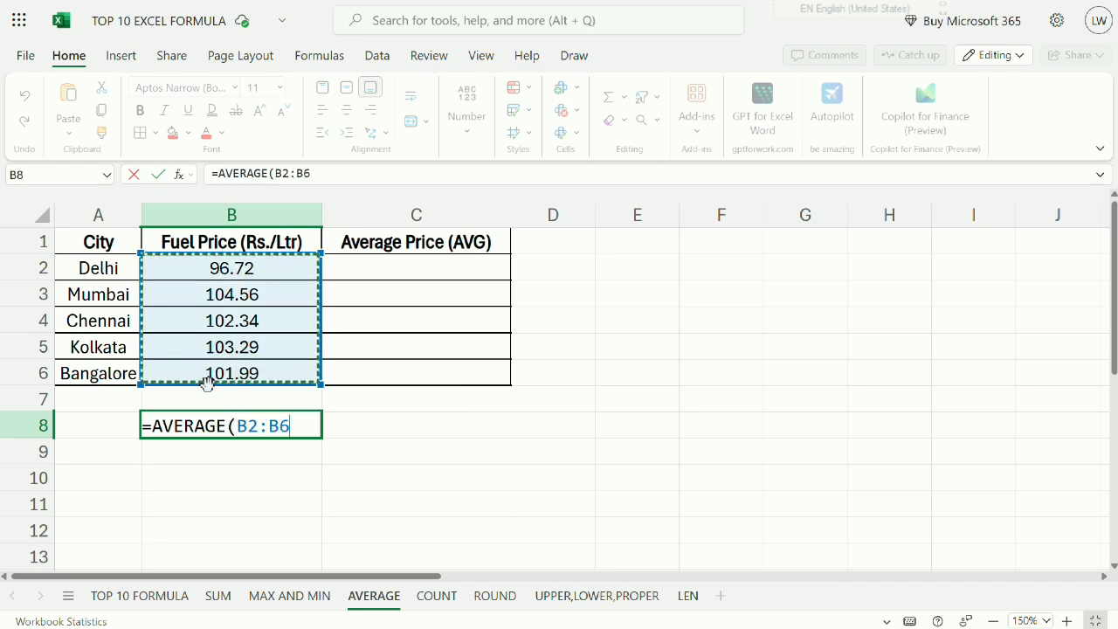
{"action": "type", "text": ")"}
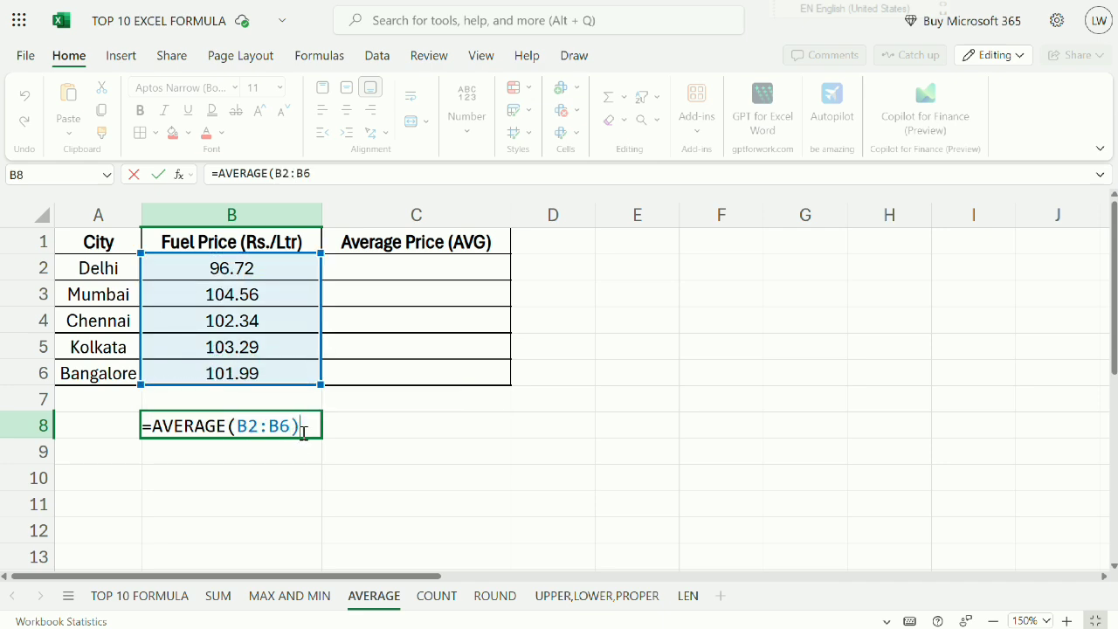
{"action": "key", "text": "Return"}
Compare the AVERAGE result in B8 with the fuel prices, the cities and the Average Price (AVG) column.
{"action": "left_click", "coordinate": [234, 427]}
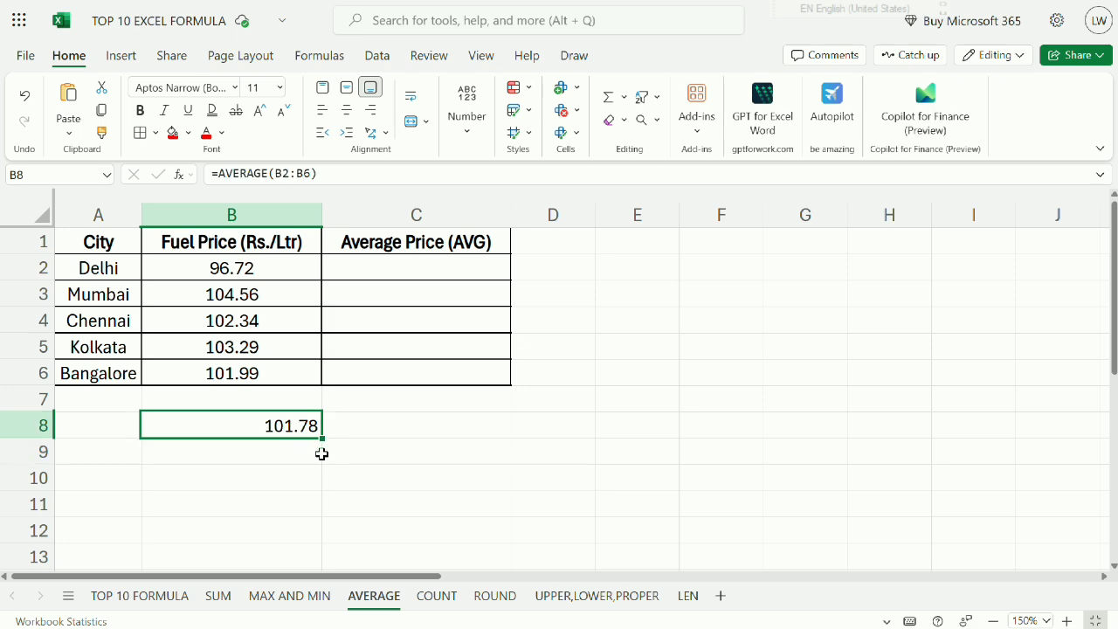
{"action": "left_click_drag", "start_coordinate": [297, 275], "coordinate": [262, 365]}
{"action": "left_click_drag", "start_coordinate": [95, 276], "coordinate": [101, 376]}
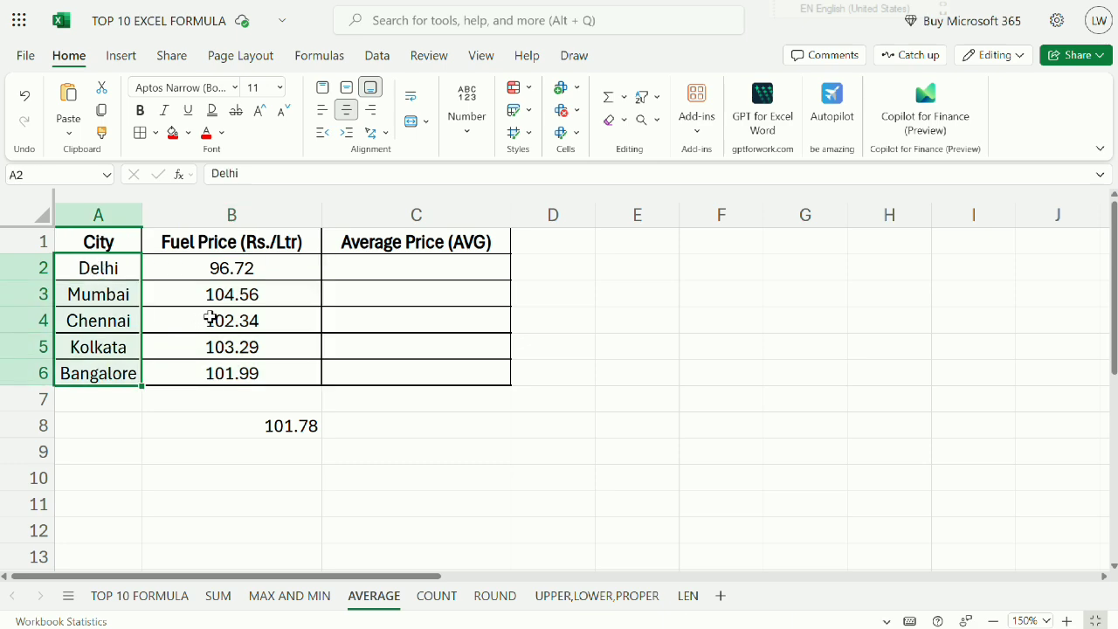
{"action": "left_click", "coordinate": [266, 425]}
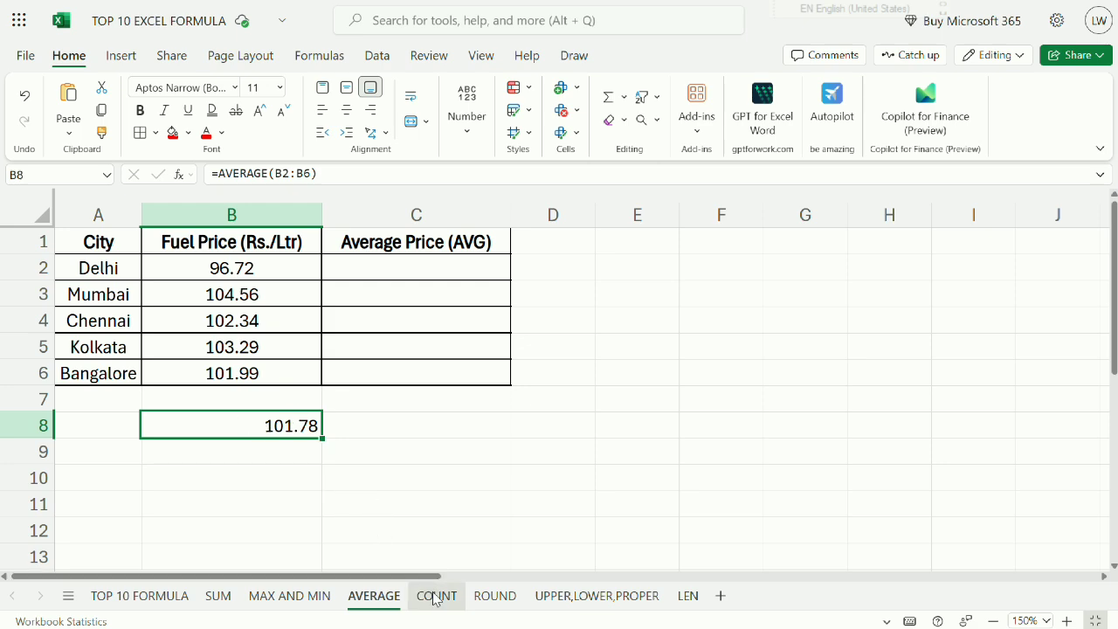
{"action": "left_click", "coordinate": [360, 266]}
{"action": "left_click_drag", "start_coordinate": [372, 277], "coordinate": [368, 374]}
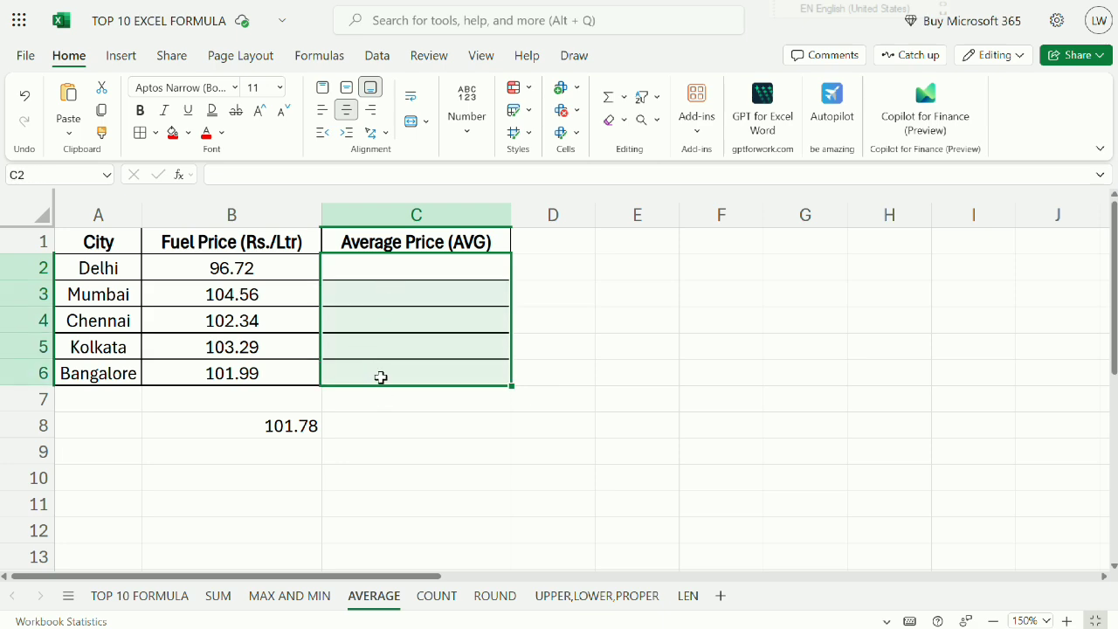
{"action": "left_click", "coordinate": [380, 276]}
{"action": "left_click", "coordinate": [260, 426]}
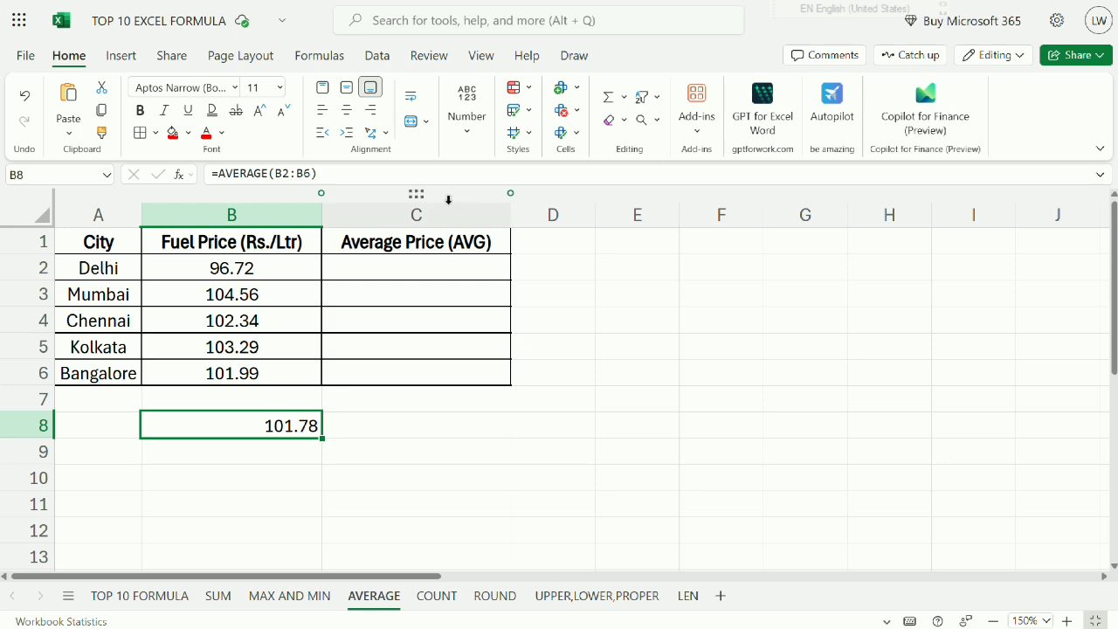
{"action": "left_click", "coordinate": [416, 241]}
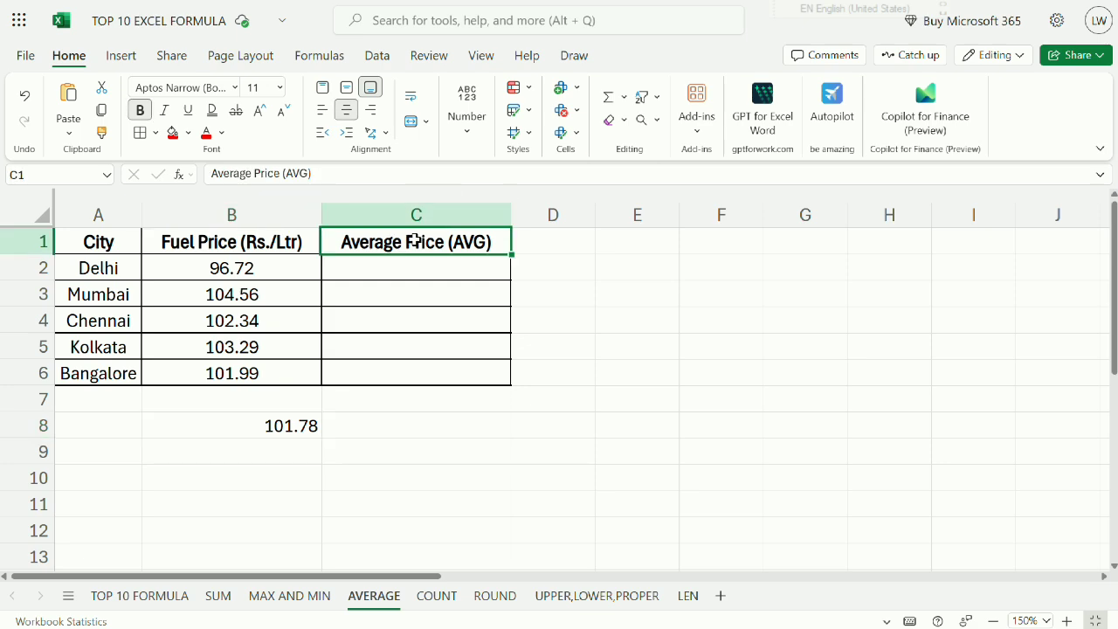
{"action": "left_click", "coordinate": [267, 443]}
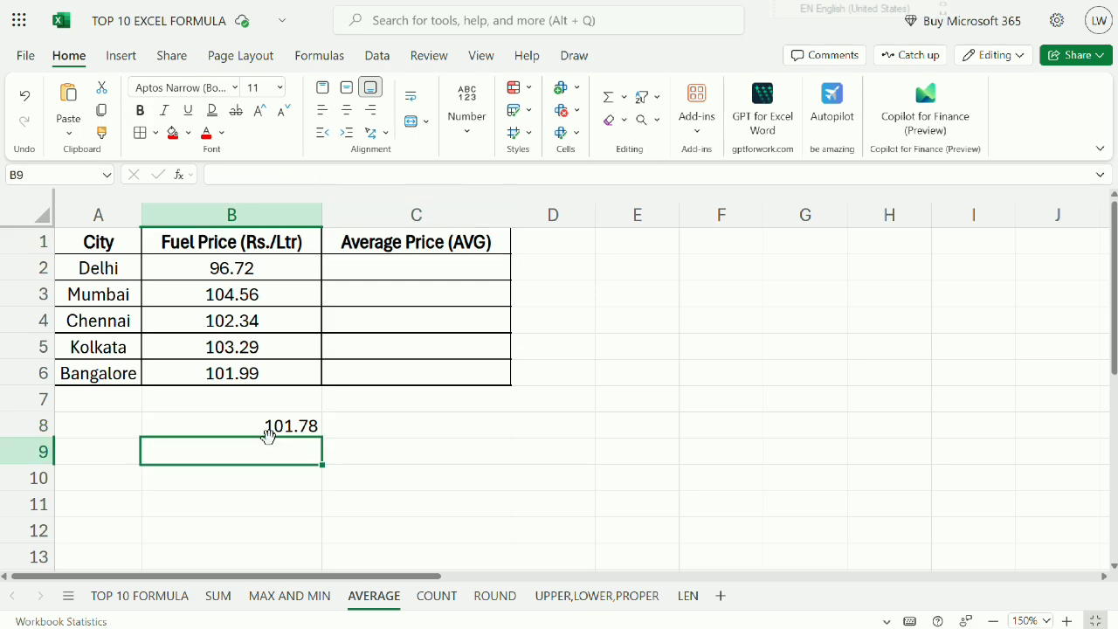
Open the COUNT sheet and examine the smartphone brands in A2:A6 and the sales figures in column B.
{"action": "left_click", "coordinate": [436, 601]}
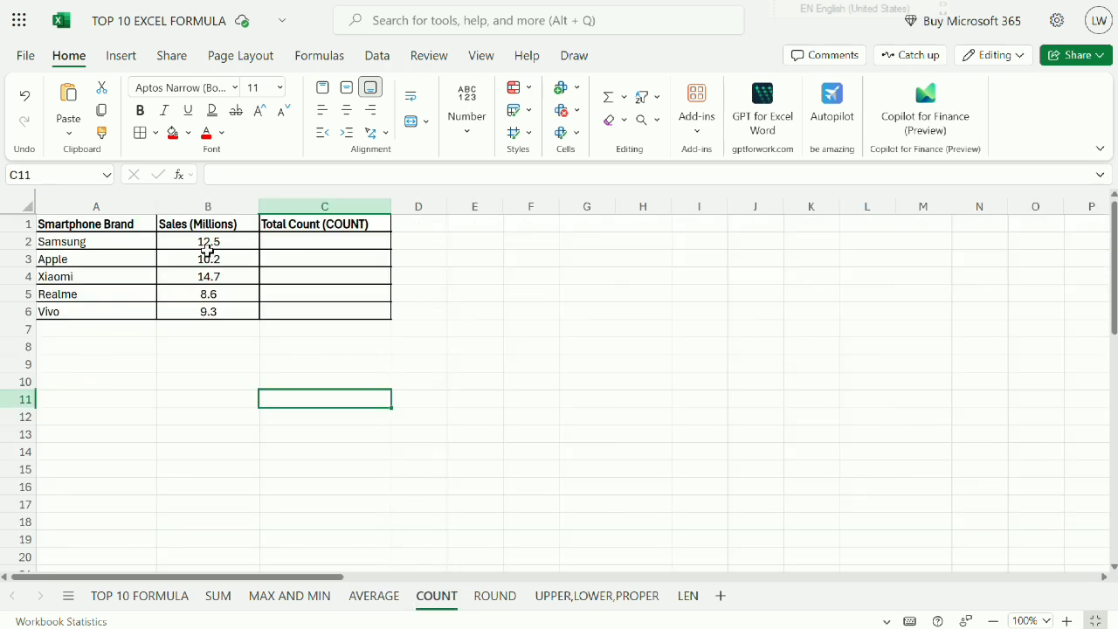
{"action": "left_click_drag", "start_coordinate": [208, 249], "coordinate": [203, 344]}
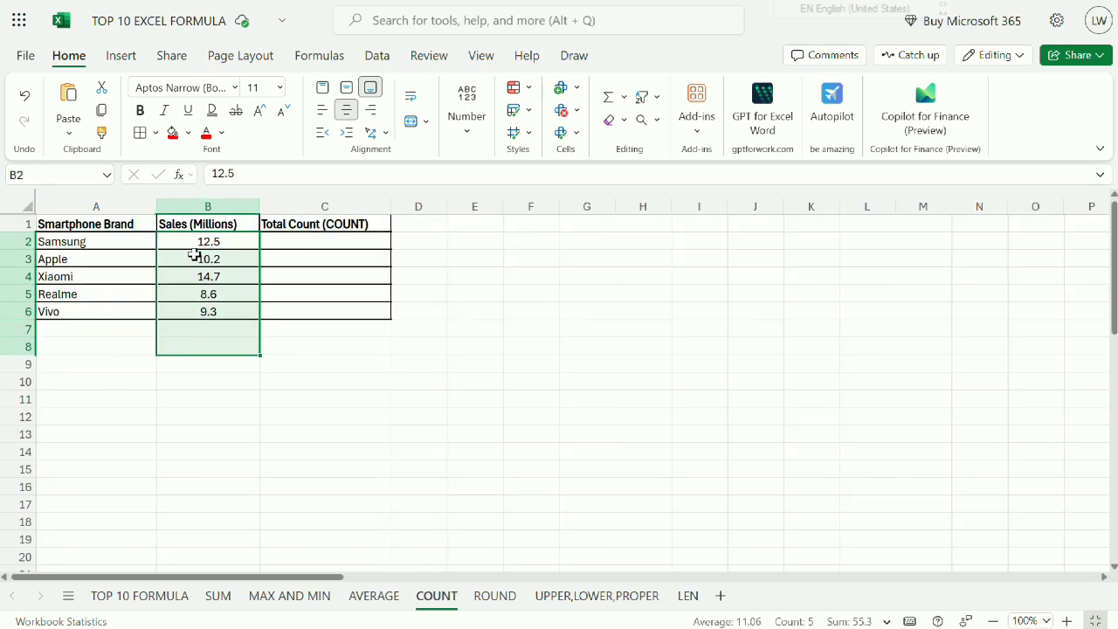
{"action": "left_click", "coordinate": [93, 227]}
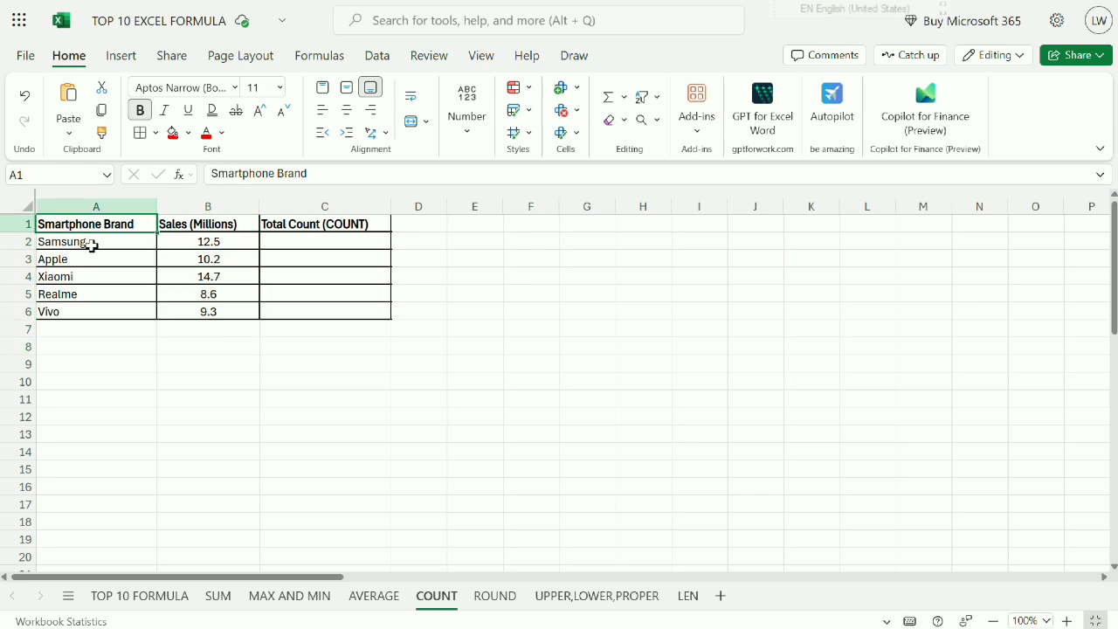
{"action": "left_click", "coordinate": [92, 243]}
{"action": "left_click", "coordinate": [91, 264]}
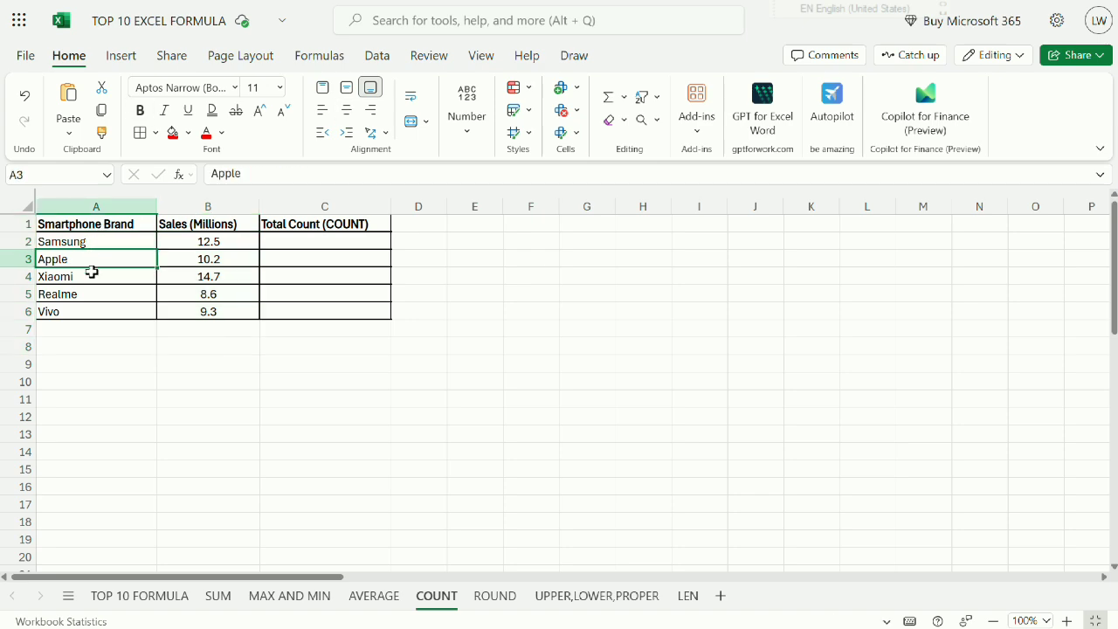
{"action": "left_click", "coordinate": [98, 277]}
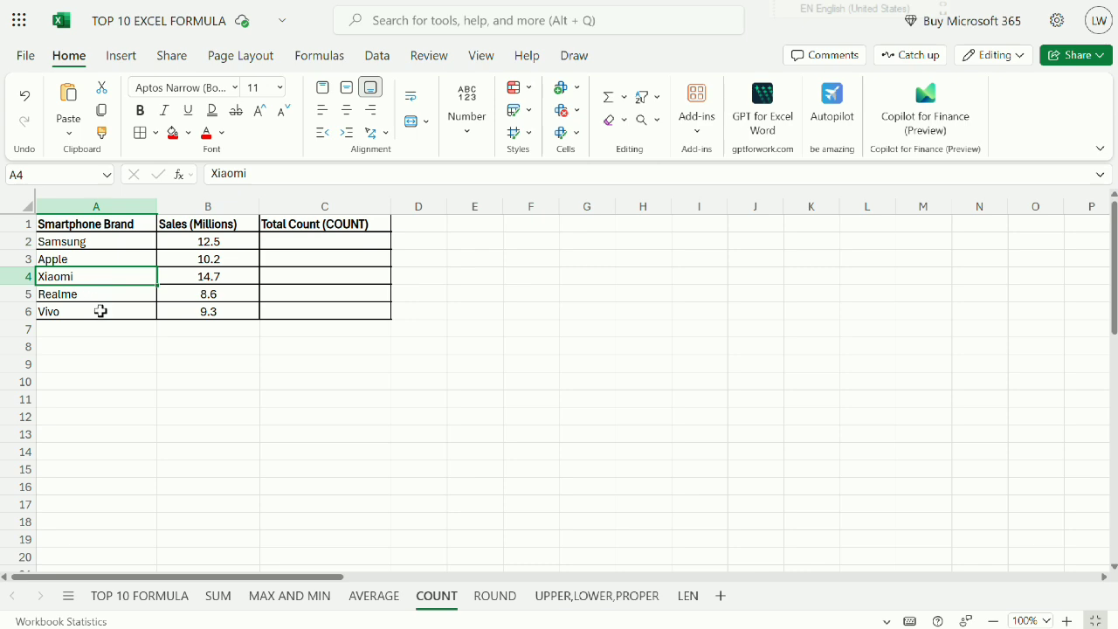
{"action": "left_click", "coordinate": [96, 299]}
{"action": "left_click", "coordinate": [96, 314]}
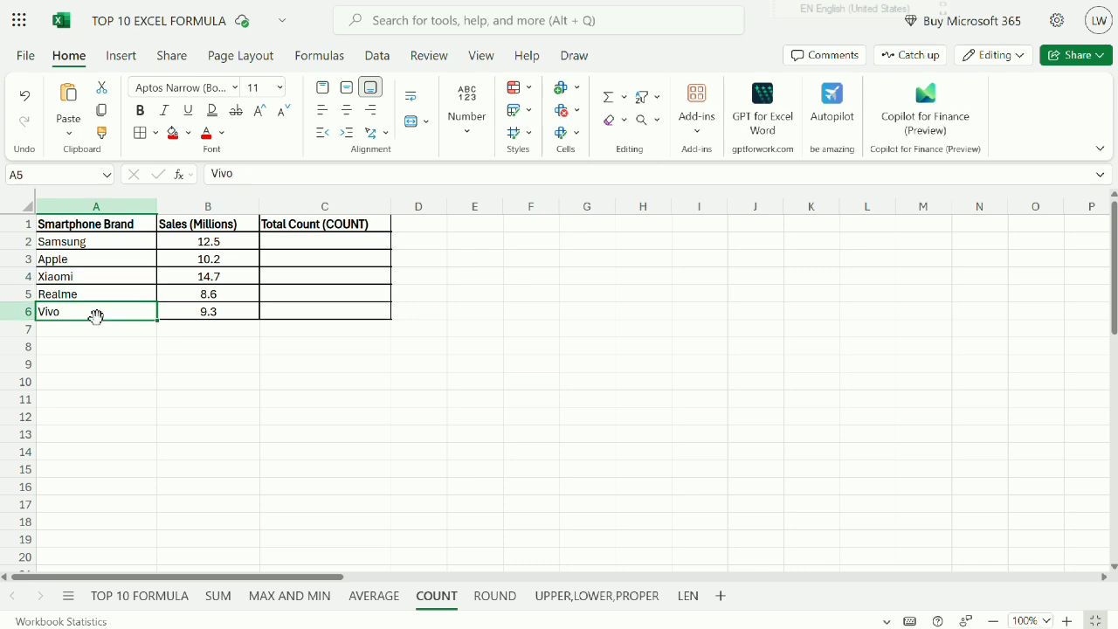
Enlarge the COUNT sheet to 140% and review the brands in A1:A6 and the sales in B2:B6.
{"action": "left_click", "coordinate": [1067, 620]}
{"action": "left_click", "coordinate": [1068, 620]}
{"action": "left_click", "coordinate": [1067, 620]}
{"action": "left_click", "coordinate": [1067, 620]}
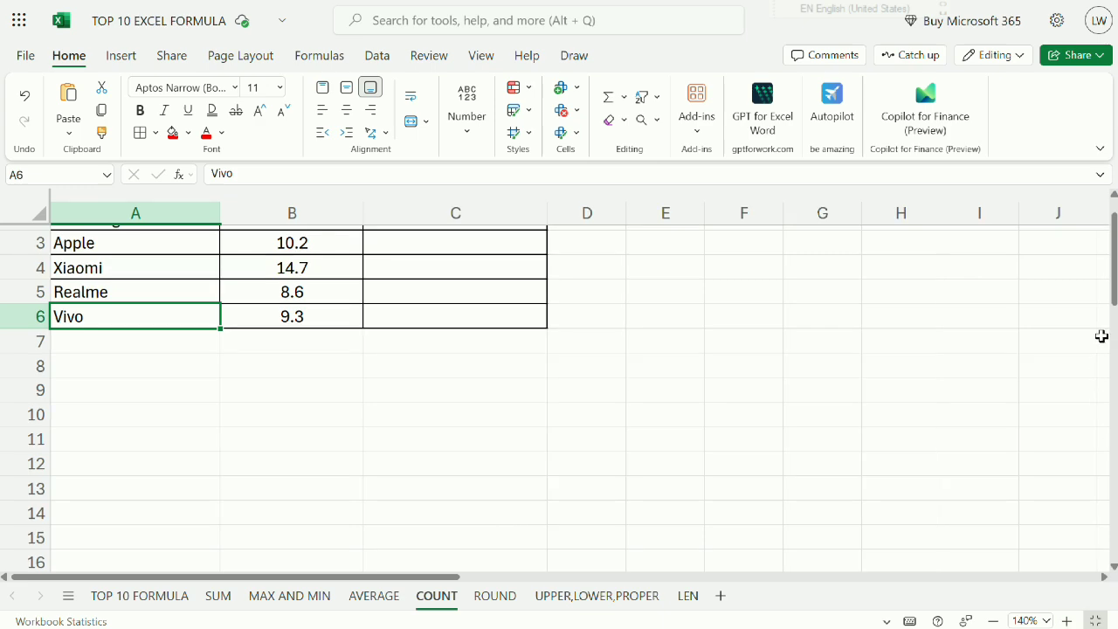
{"action": "scroll", "coordinate": [1111, 206], "scroll_direction": "up", "scroll_amount": 1}
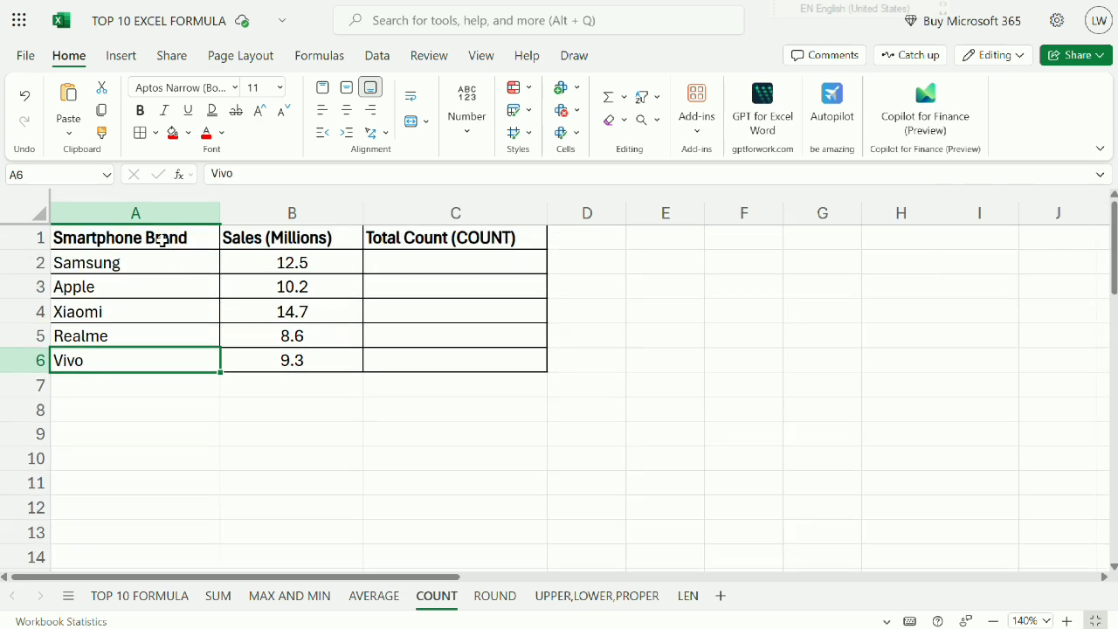
{"action": "left_click_drag", "start_coordinate": [157, 239], "coordinate": [155, 354]}
{"action": "left_click_drag", "start_coordinate": [258, 262], "coordinate": [259, 360]}
{"action": "left_click", "coordinate": [265, 390]}
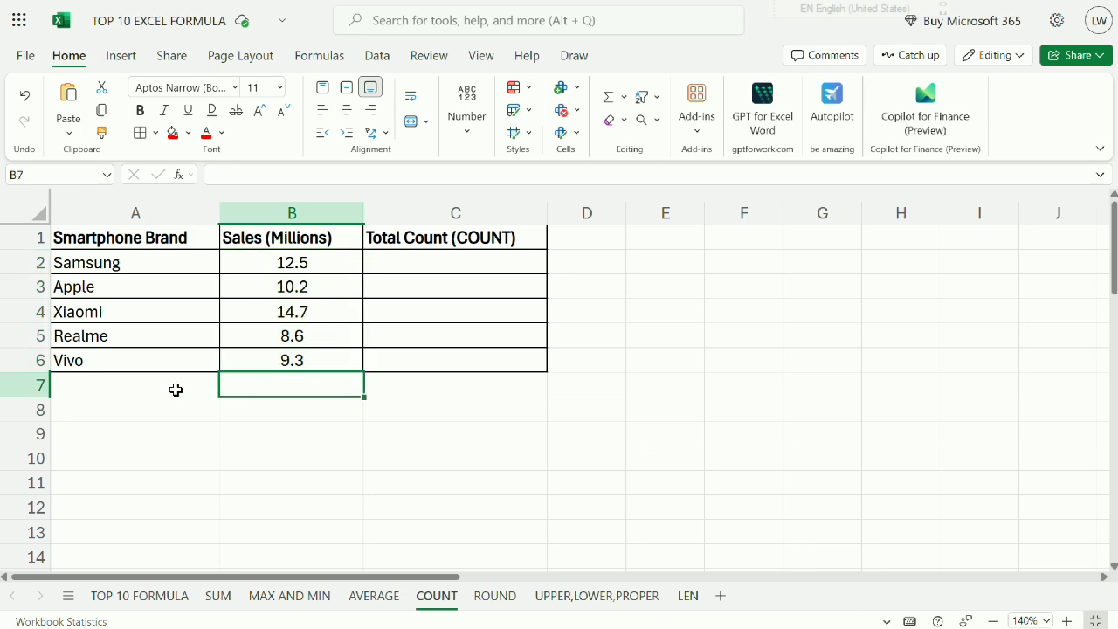
Enter the label COUNT in cell A7, below the list of smartphone brands.
{"action": "left_click", "coordinate": [185, 390]}
{"action": "type", "text": "COUNT"}
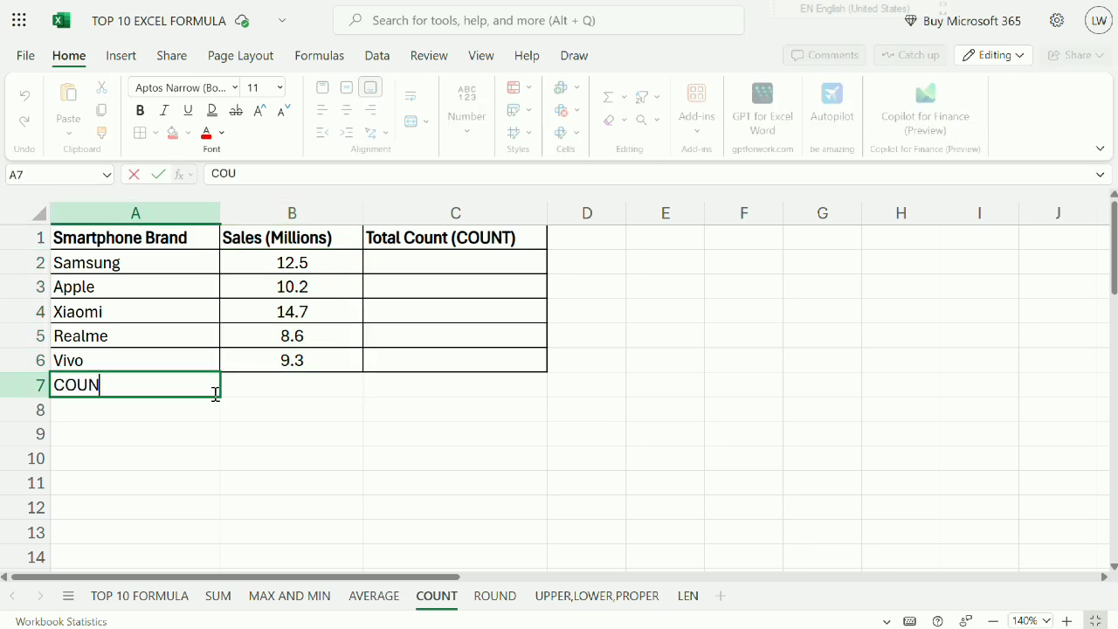
{"action": "key", "text": "Return"}
Enter the formula =COUNT(B2:B6) in cell B7 to count the sales entries.
{"action": "key", "text": "Right"}
{"action": "key", "text": "Up"}
{"action": "type", "text": "="}
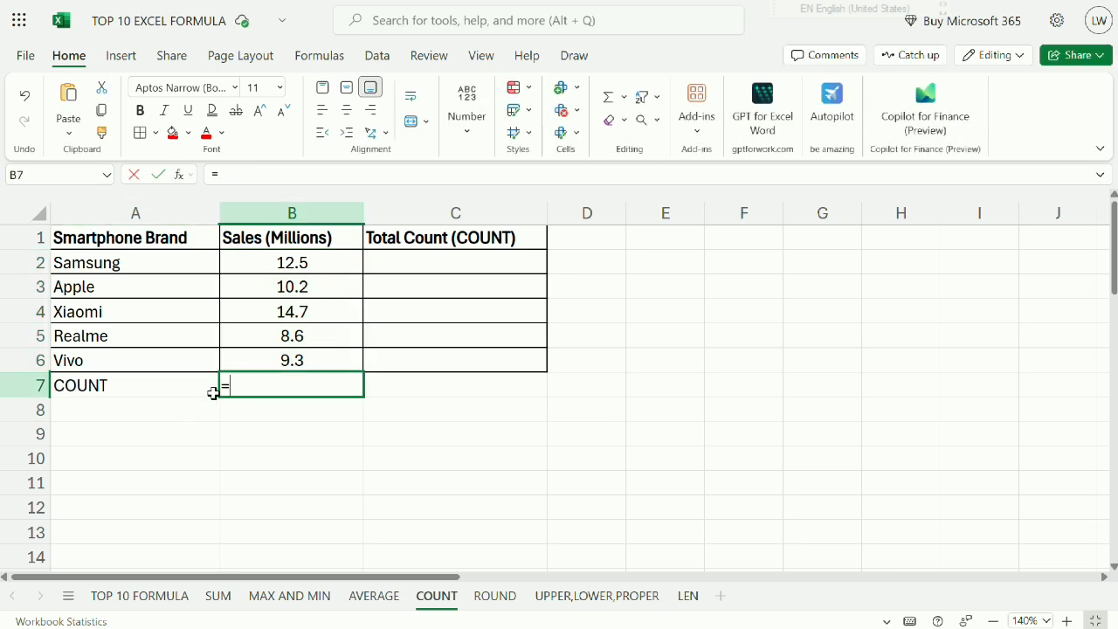
{"action": "type", "text": "COUNT"}
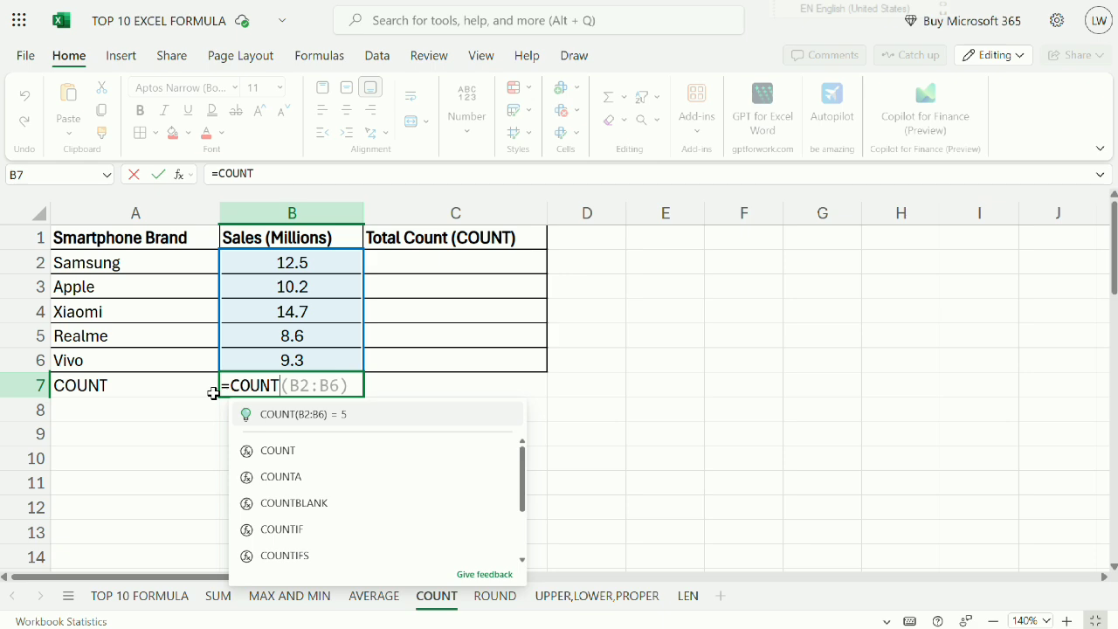
{"action": "type", "text": "("}
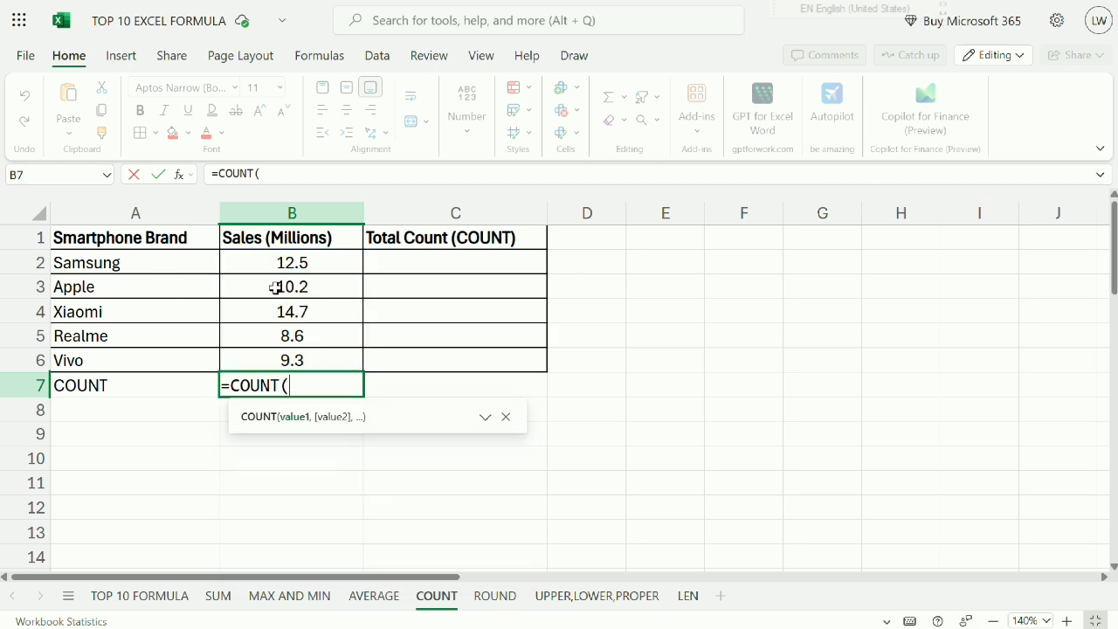
{"action": "left_click_drag", "start_coordinate": [277, 265], "coordinate": [270, 358]}
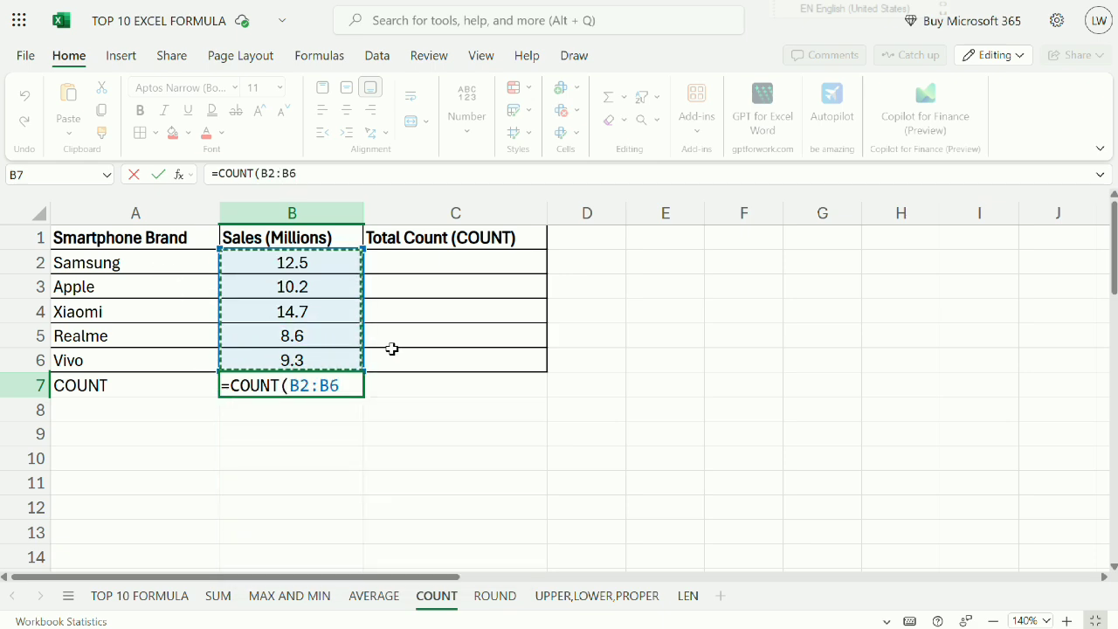
{"action": "key", "text": "Return"}
Center the contents of A7:B7 and add borders to both cells.
{"action": "left_click_drag", "start_coordinate": [341, 384], "coordinate": [96, 384]}
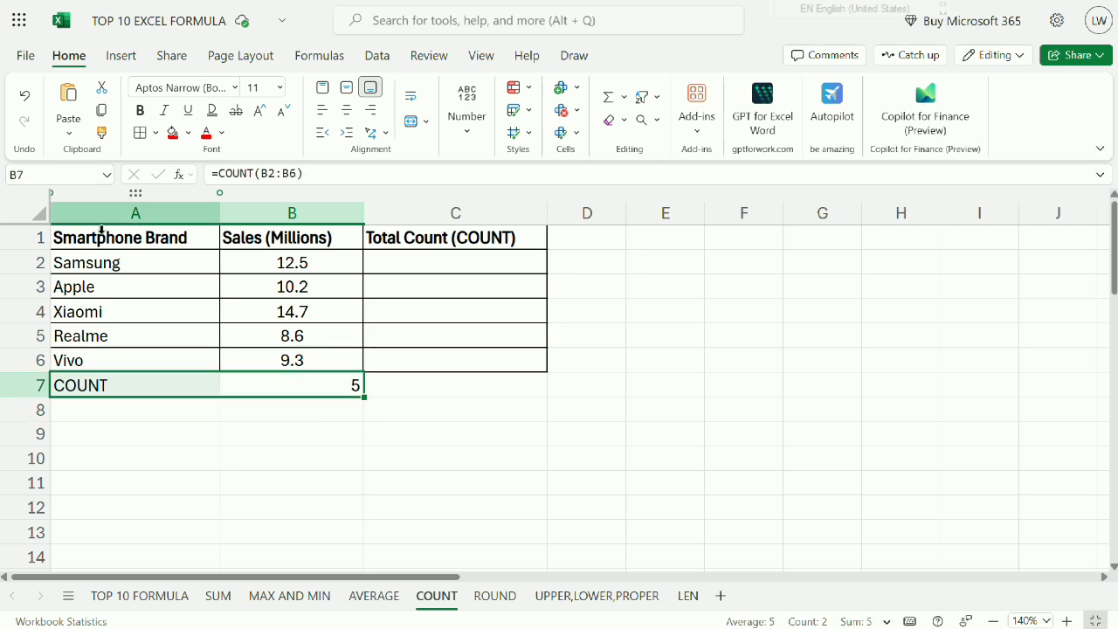
{"action": "left_click", "coordinate": [344, 117]}
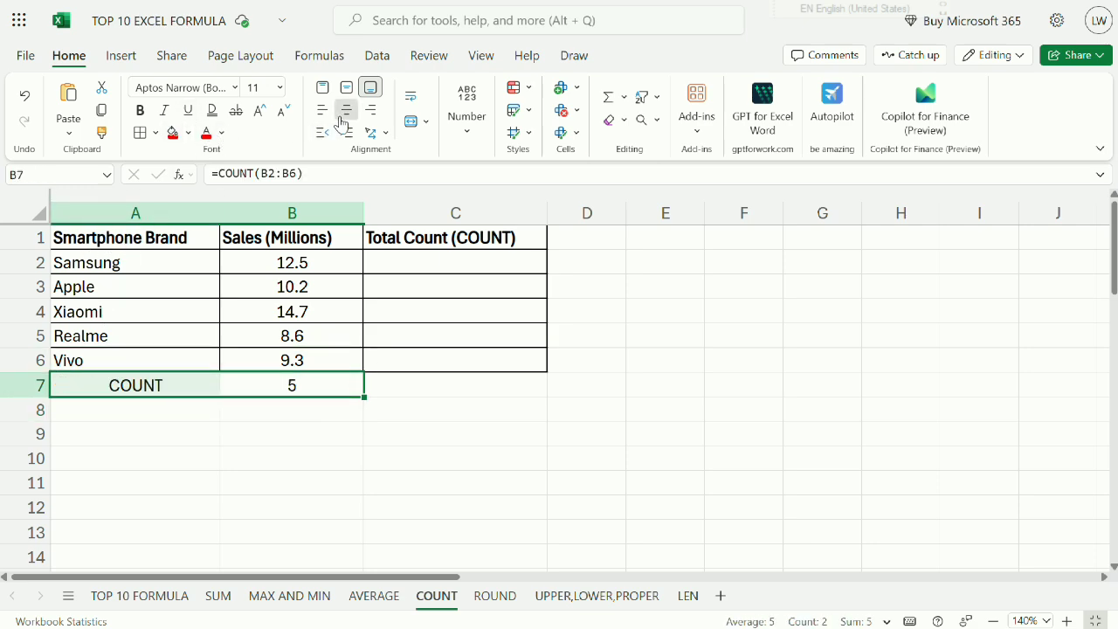
{"action": "left_click", "coordinate": [140, 133]}
Compare the COUNT result in B7 with the smartphone brands listed in A2:A6.
{"action": "left_click", "coordinate": [274, 384]}
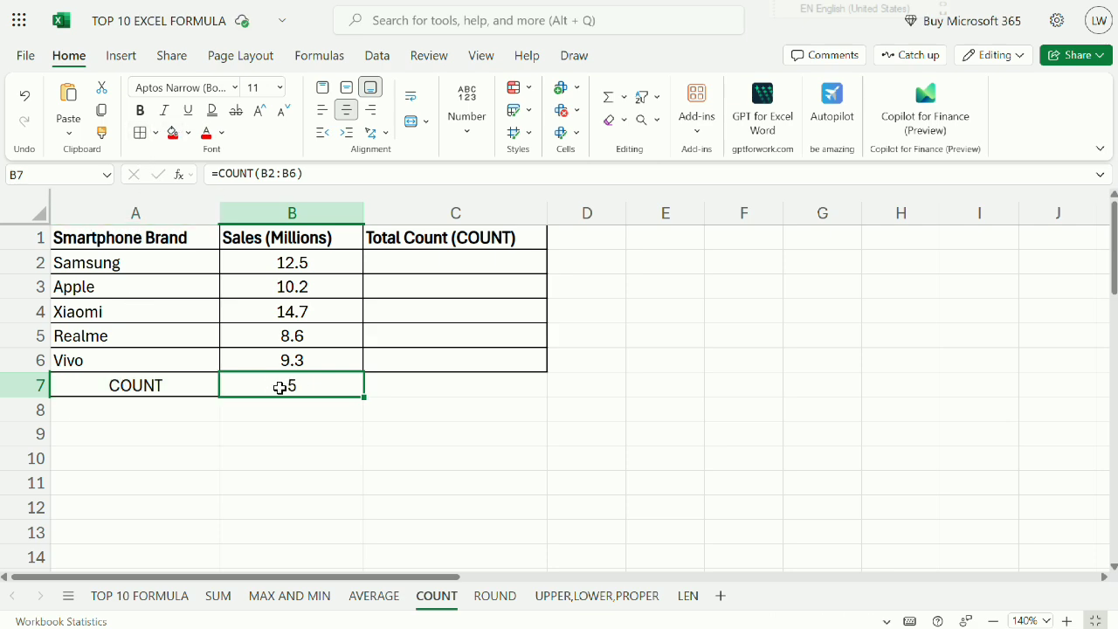
{"action": "left_click_drag", "start_coordinate": [172, 273], "coordinate": [170, 365]}
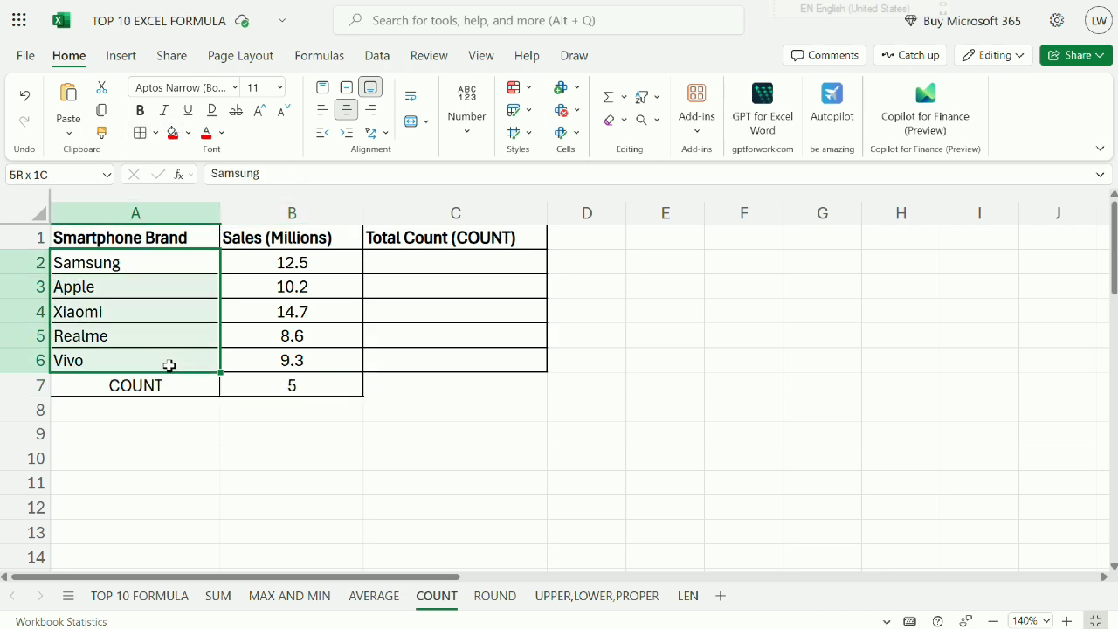
{"action": "left_click", "coordinate": [175, 391]}
{"action": "left_click", "coordinate": [350, 386]}
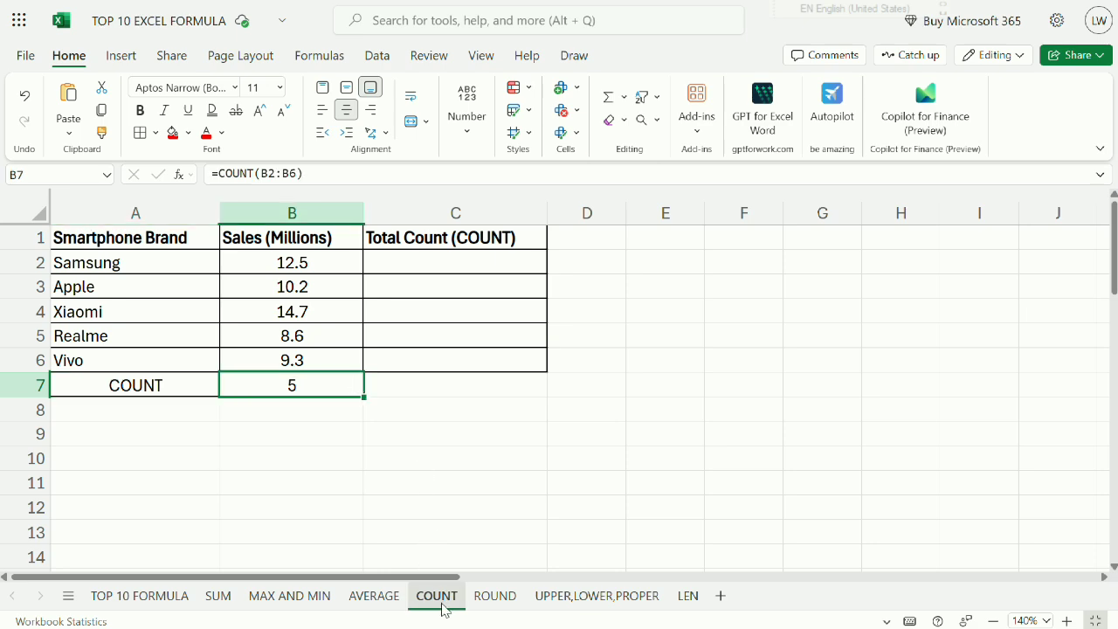
Open the ROUND sheet and enlarge it to 130%.
{"action": "left_click", "coordinate": [495, 595]}
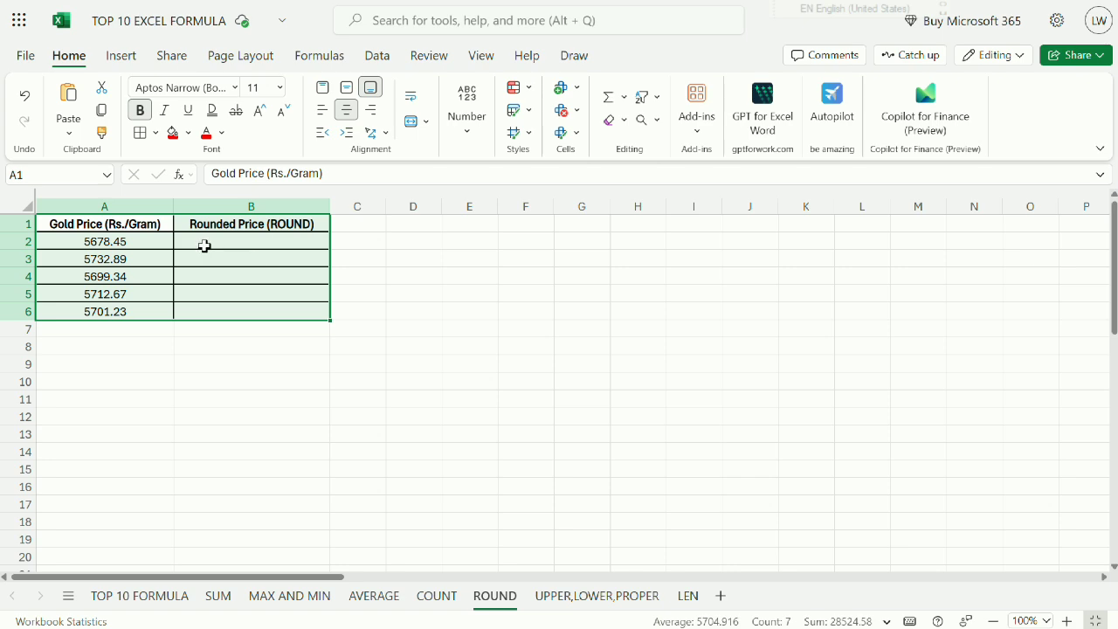
{"action": "left_click", "coordinate": [201, 245]}
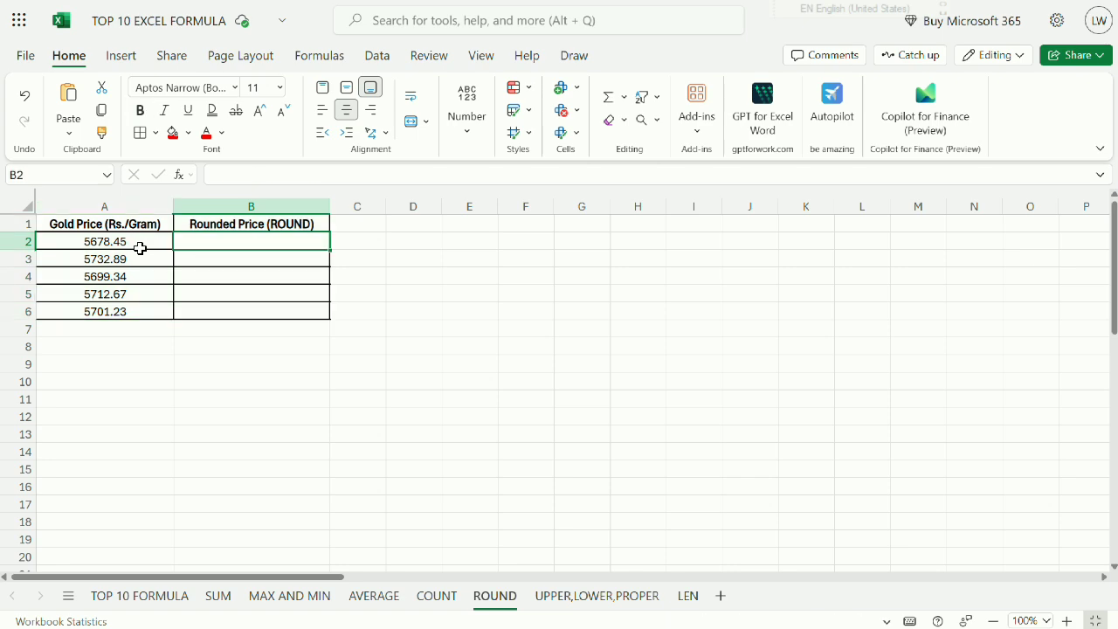
{"action": "left_click", "coordinate": [1097, 620]}
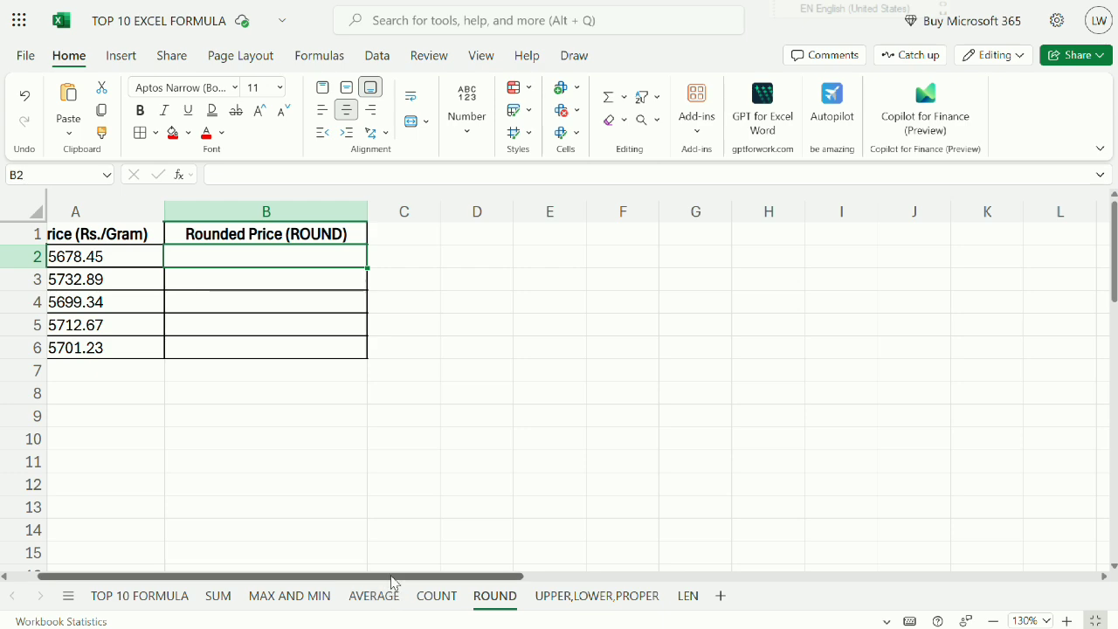
Examine the gold prices in A2:A6 and the empty Rounded Price (ROUND) cells in B2:B6.
{"action": "left_click_drag", "start_coordinate": [127, 256], "coordinate": [125, 347]}
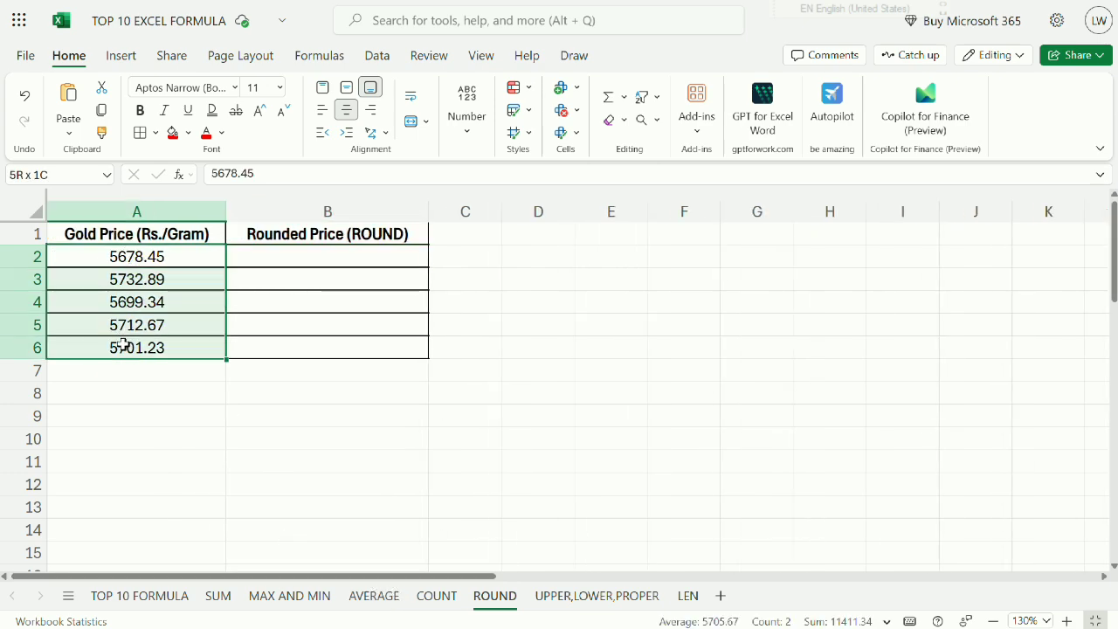
{"action": "left_click", "coordinate": [141, 261]}
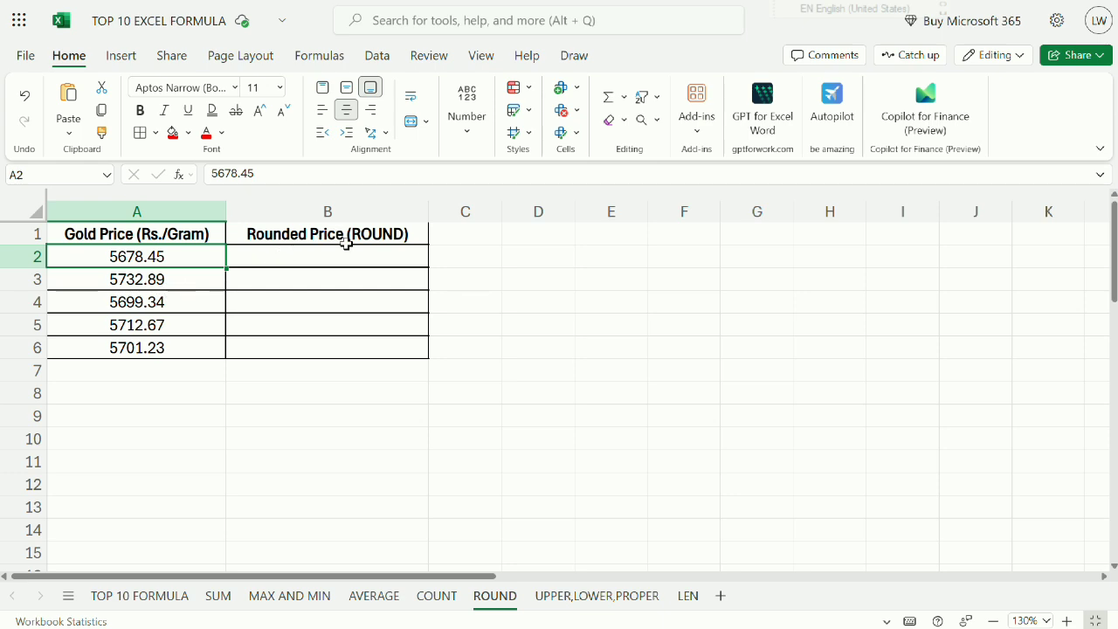
{"action": "left_click_drag", "start_coordinate": [339, 263], "coordinate": [335, 355]}
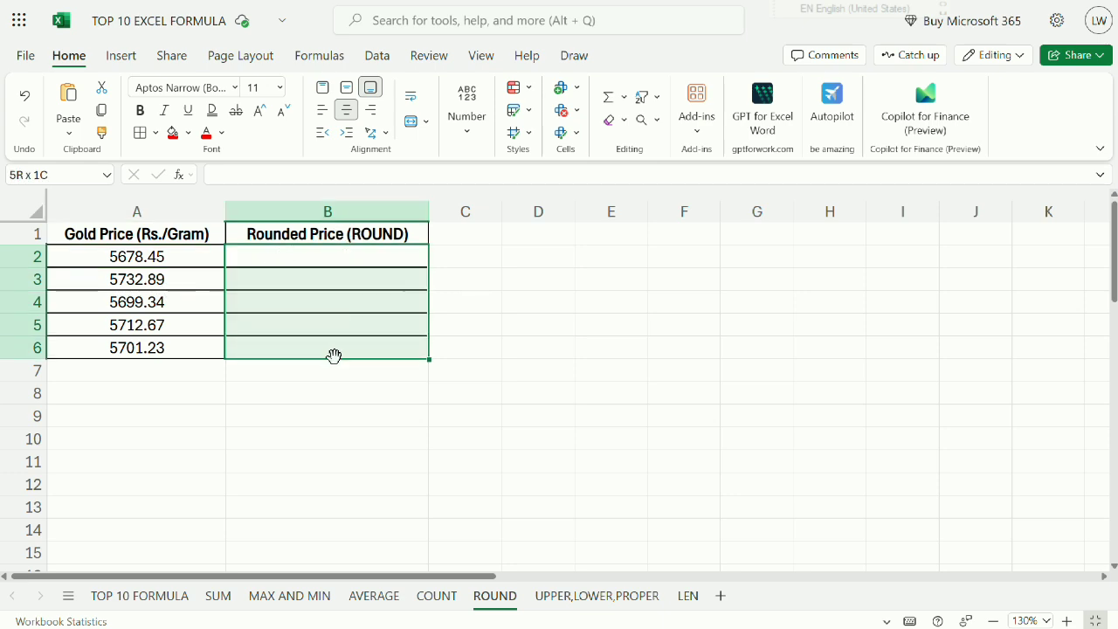
{"action": "left_click_drag", "start_coordinate": [192, 259], "coordinate": [190, 384]}
Enter the formula =ROUND(A2,0) in cell B2 to round the first gold price to zero decimals.
{"action": "left_click", "coordinate": [341, 262]}
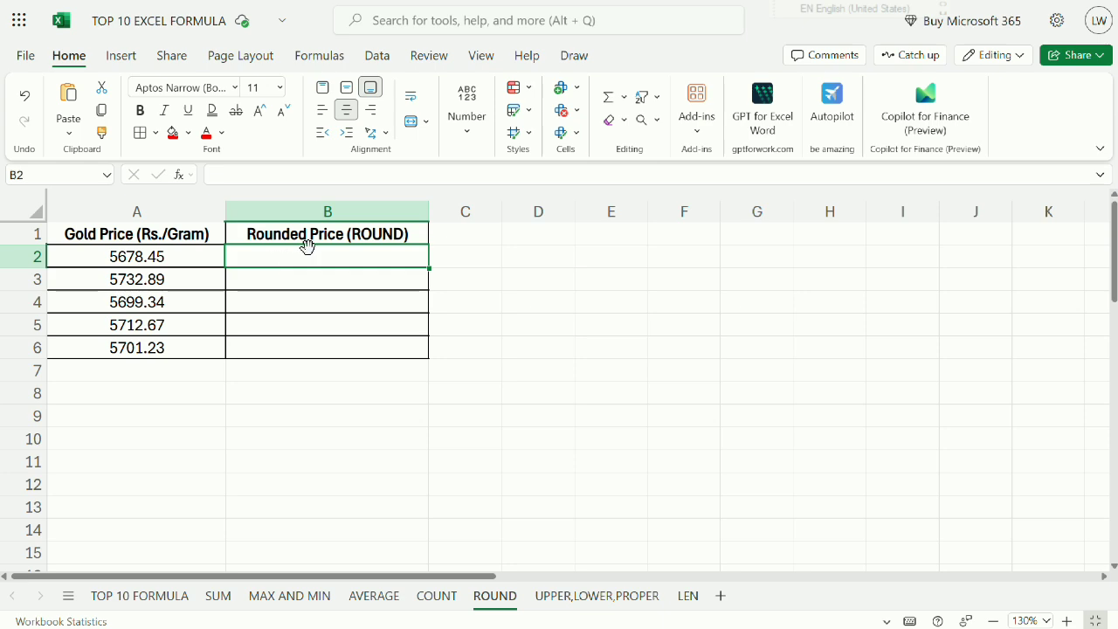
{"action": "type", "text": "=ROU"}
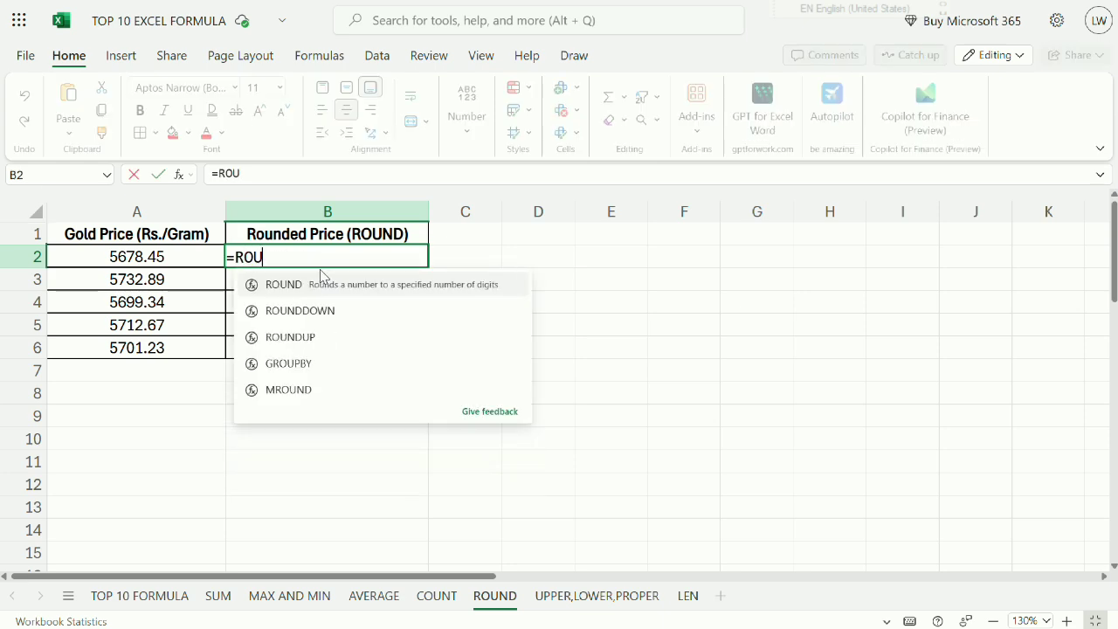
{"action": "type", "text": "ND("}
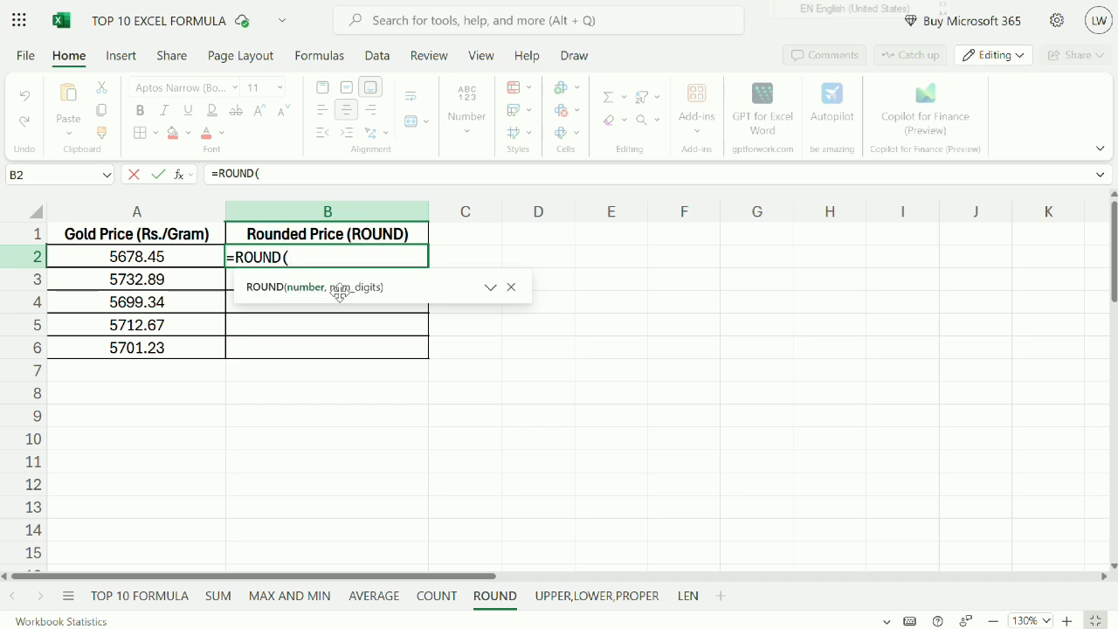
{"action": "left_click", "coordinate": [161, 258]}
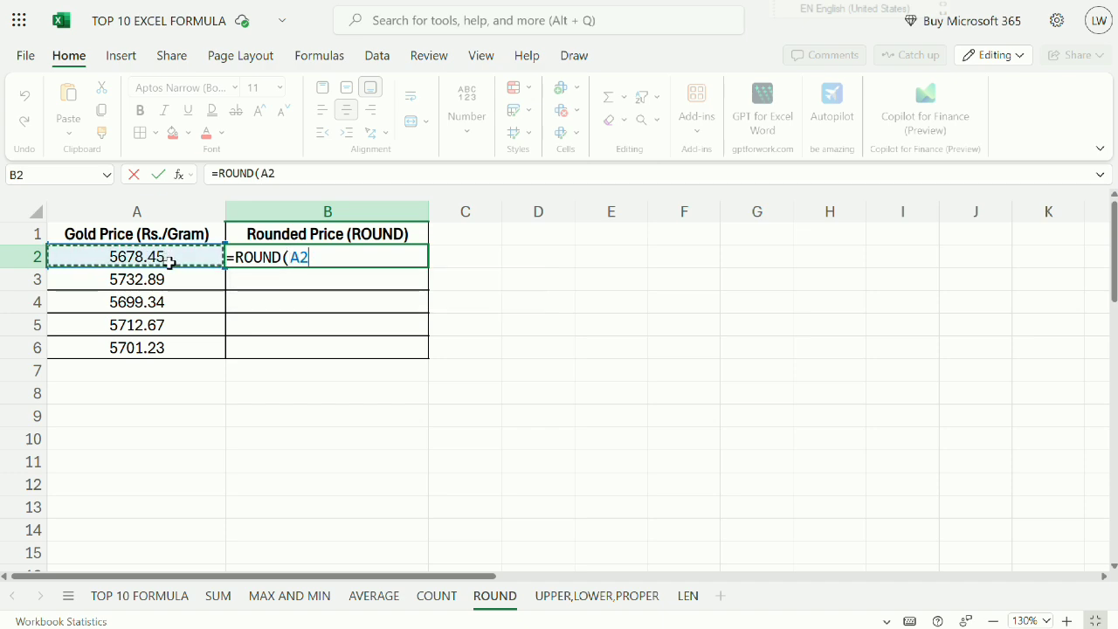
{"action": "type", "text": ","}
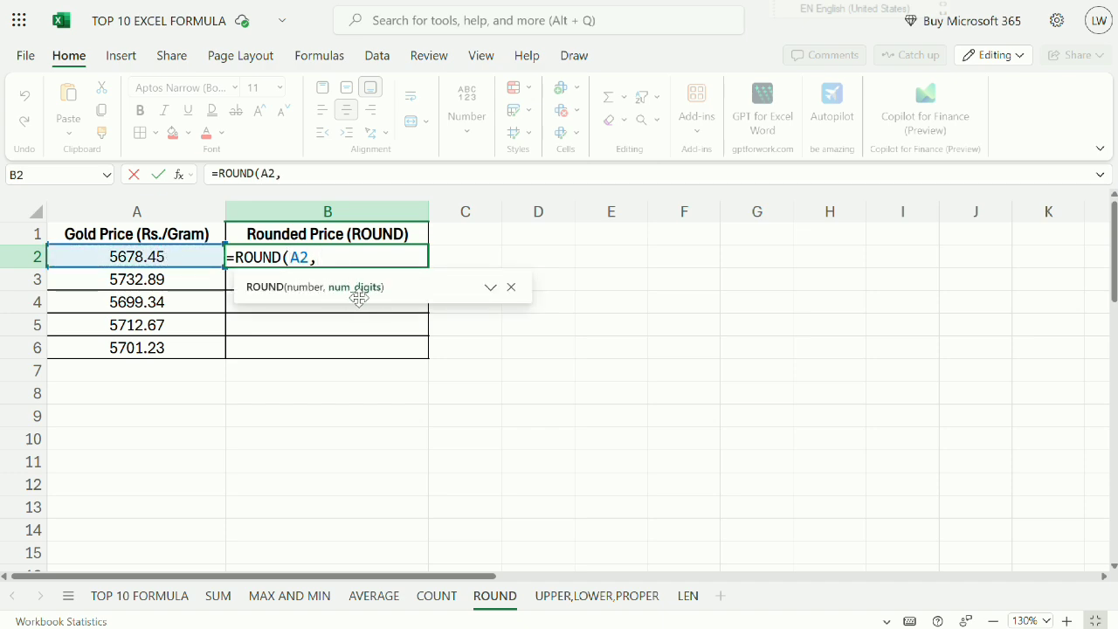
{"action": "type", "text": "0"}
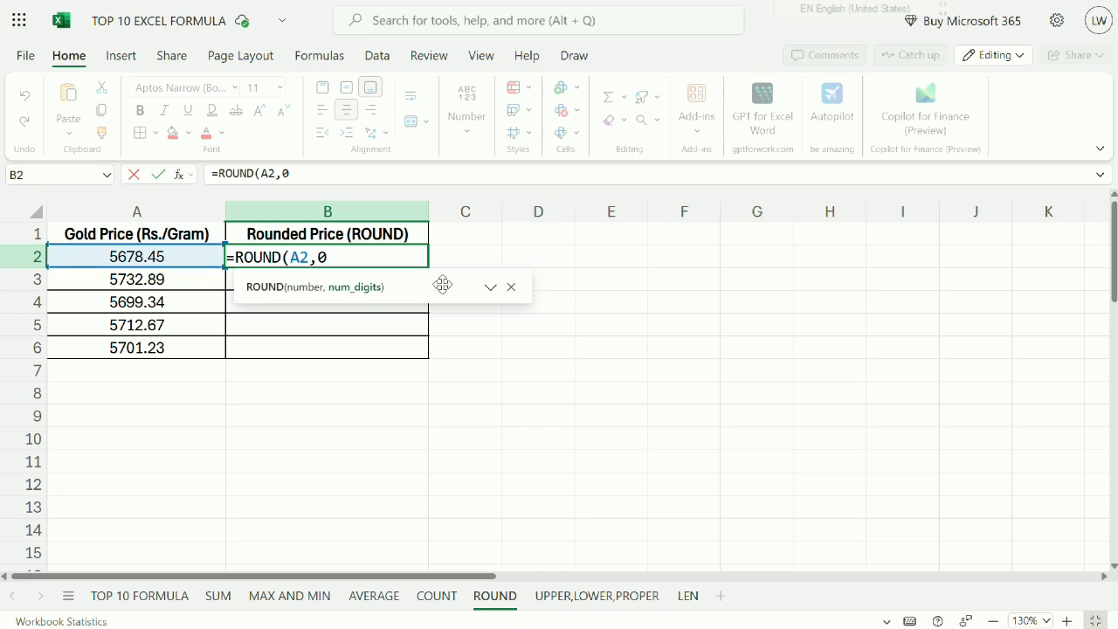
{"action": "key", "text": "Return"}
Compare the rounded price in B2 with A2 and fill the ROUND formula down through B6.
{"action": "left_click", "coordinate": [348, 262]}
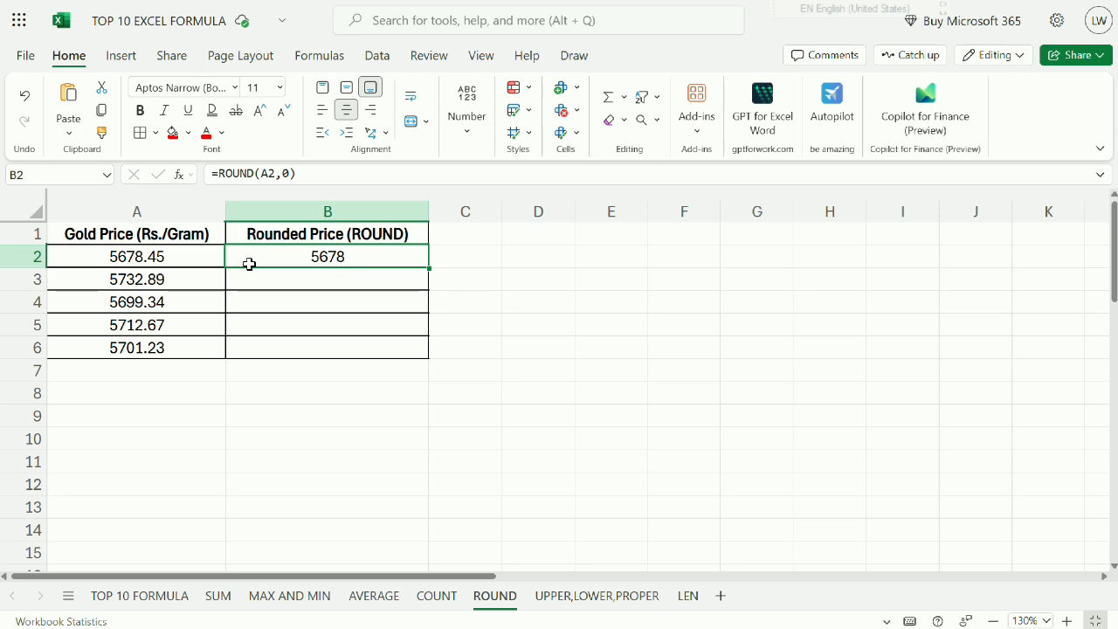
{"action": "left_click", "coordinate": [162, 259]}
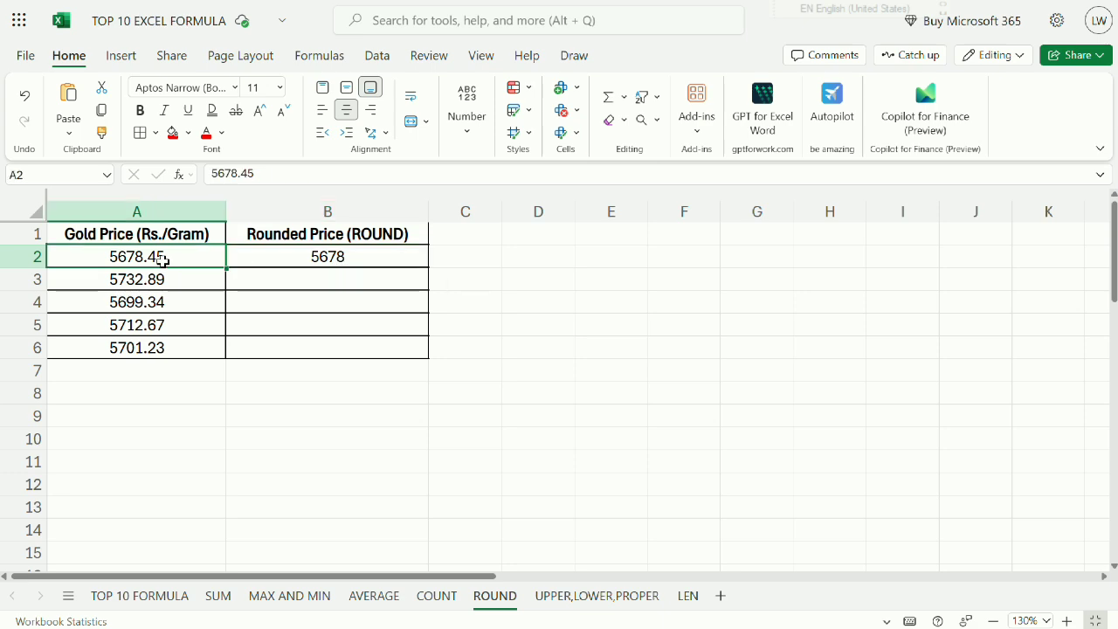
{"action": "left_click", "coordinate": [347, 255]}
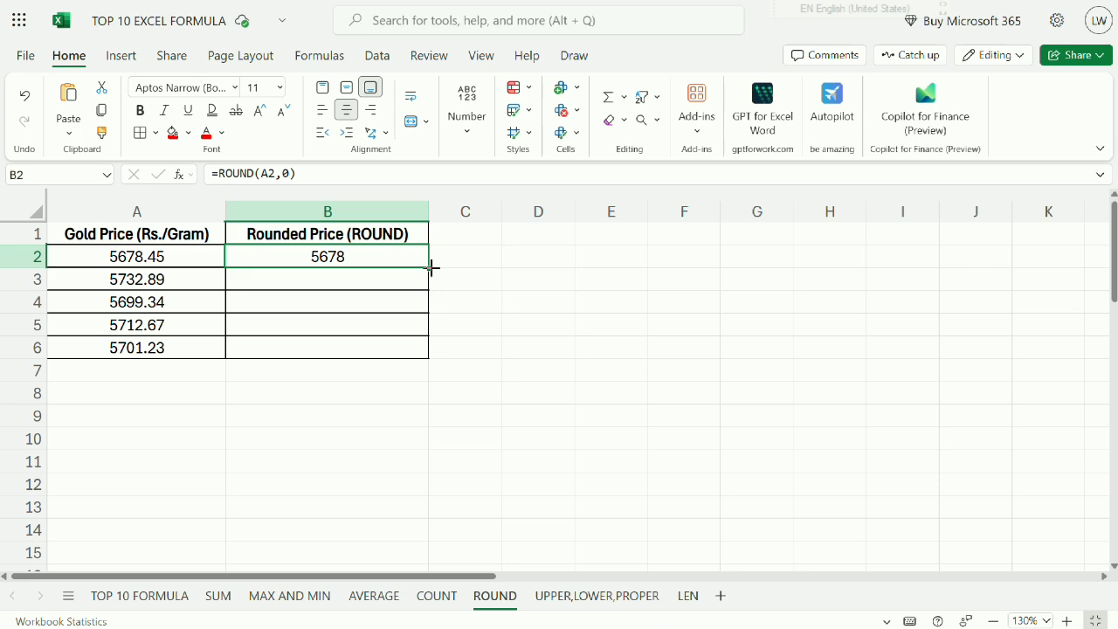
{"action": "left_click_drag", "start_coordinate": [429, 265], "coordinate": [417, 346]}
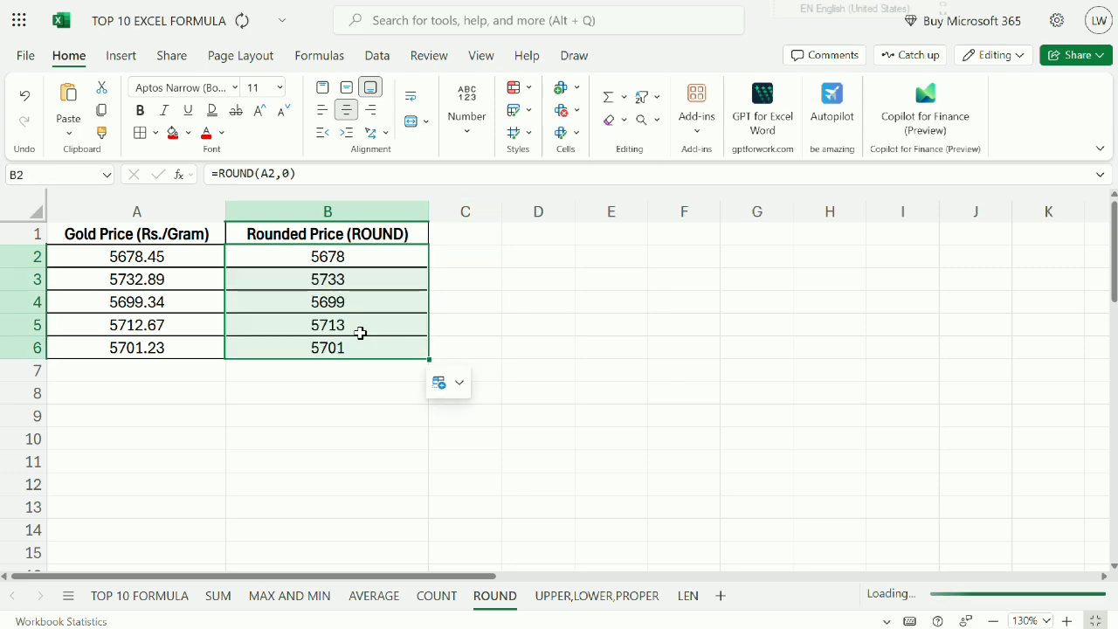
Compare the rounded price in B3 with the gold price in A3 and review the ROUND formula in B2.
{"action": "left_click", "coordinate": [335, 280]}
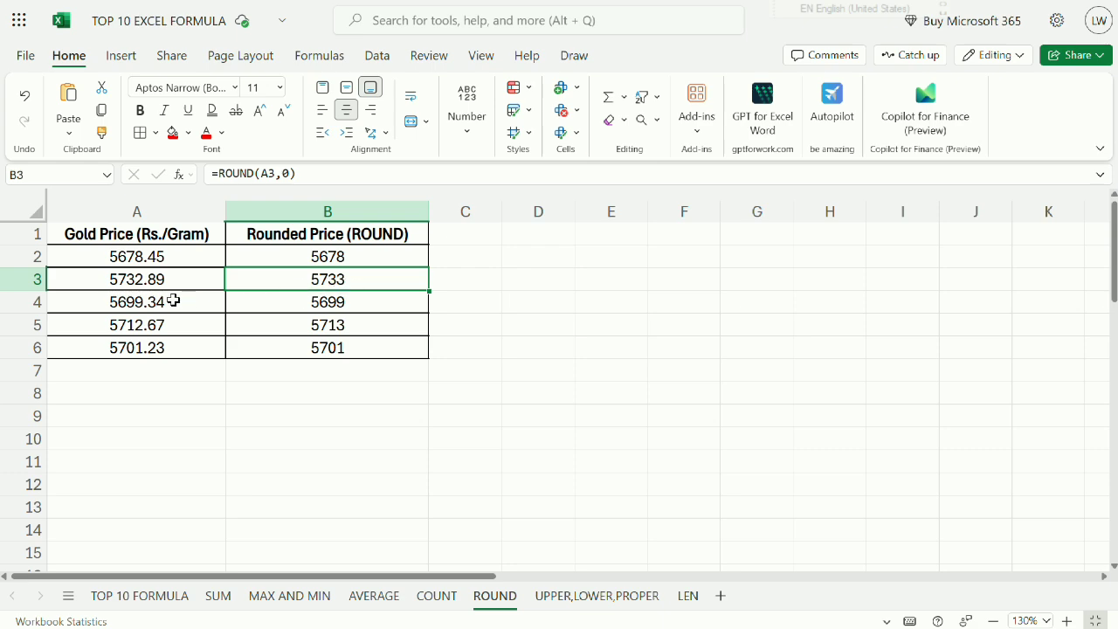
{"action": "left_click", "coordinate": [115, 287]}
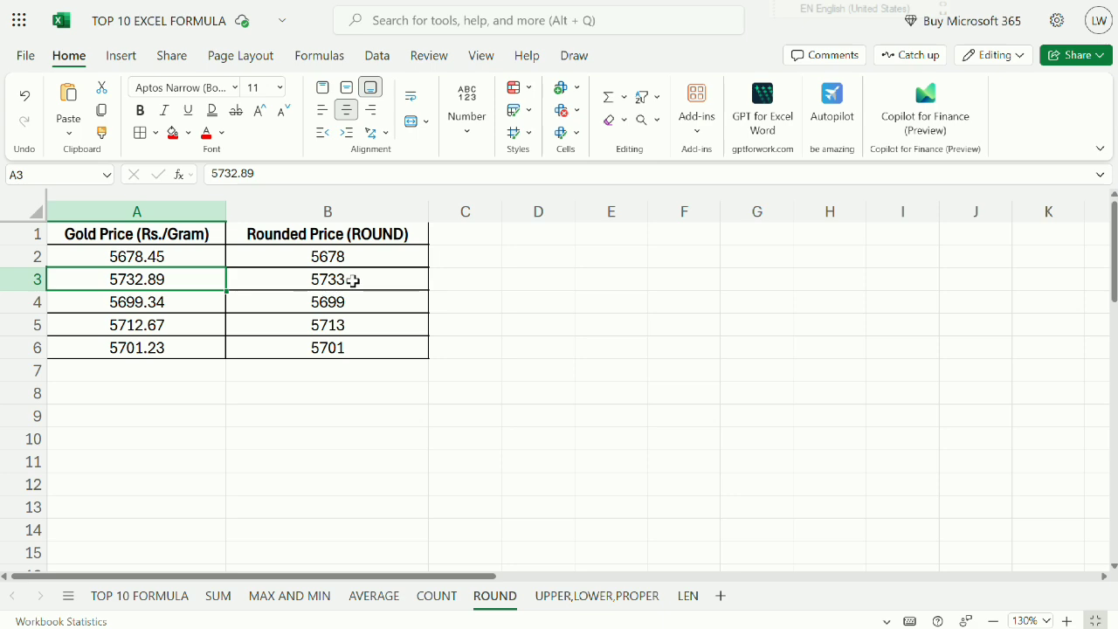
{"action": "left_click", "coordinate": [304, 236]}
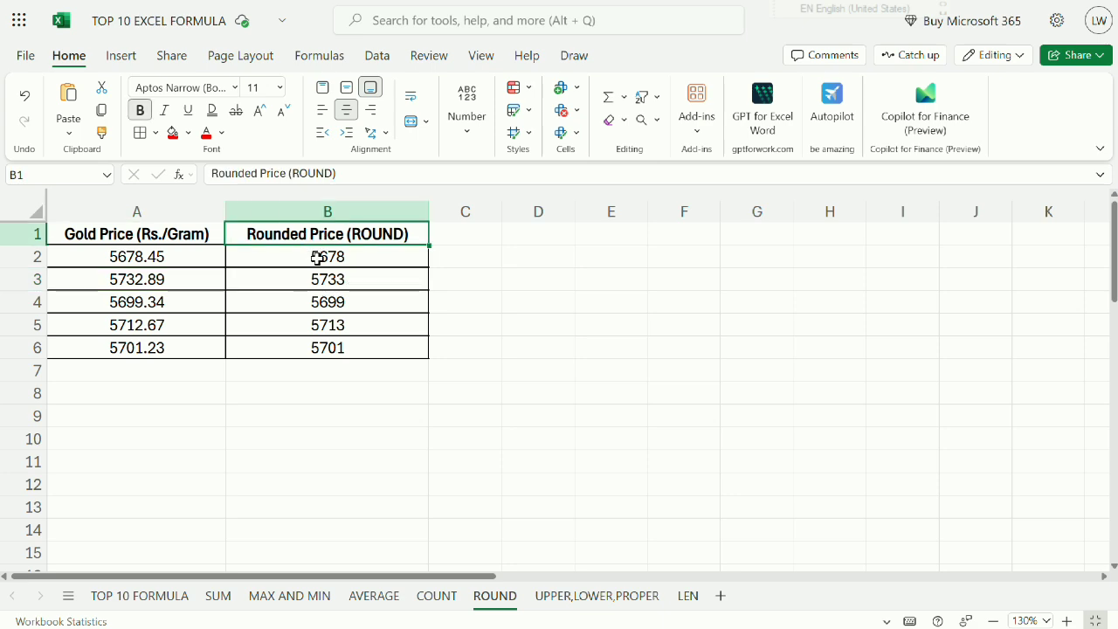
{"action": "left_click", "coordinate": [317, 257]}
{"action": "double_click", "coordinate": [264, 262]}
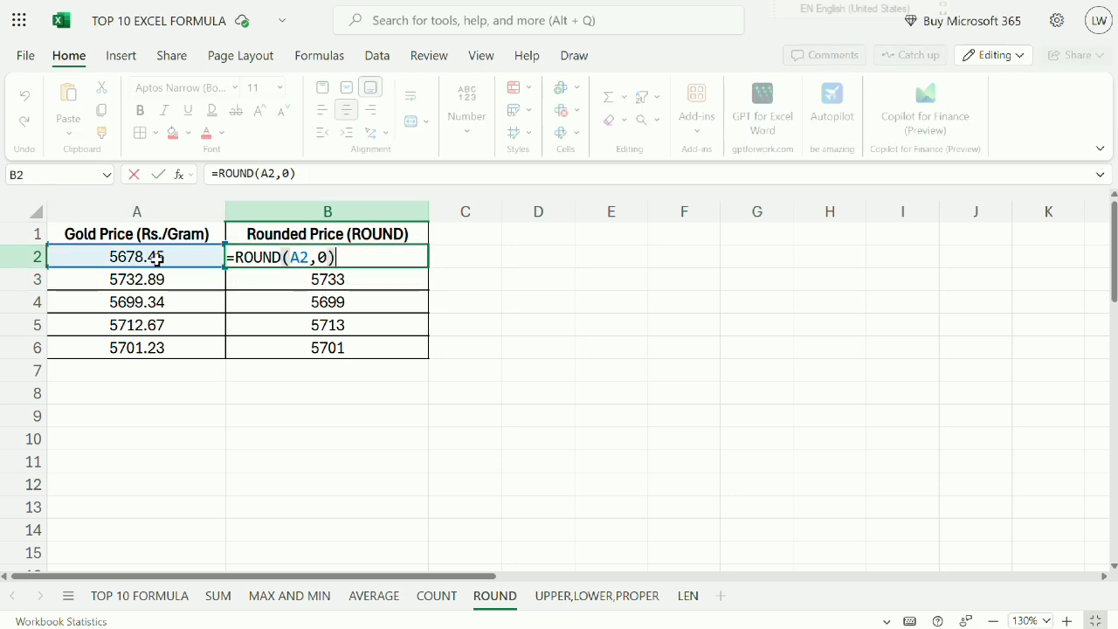
{"action": "key", "text": "Return"}
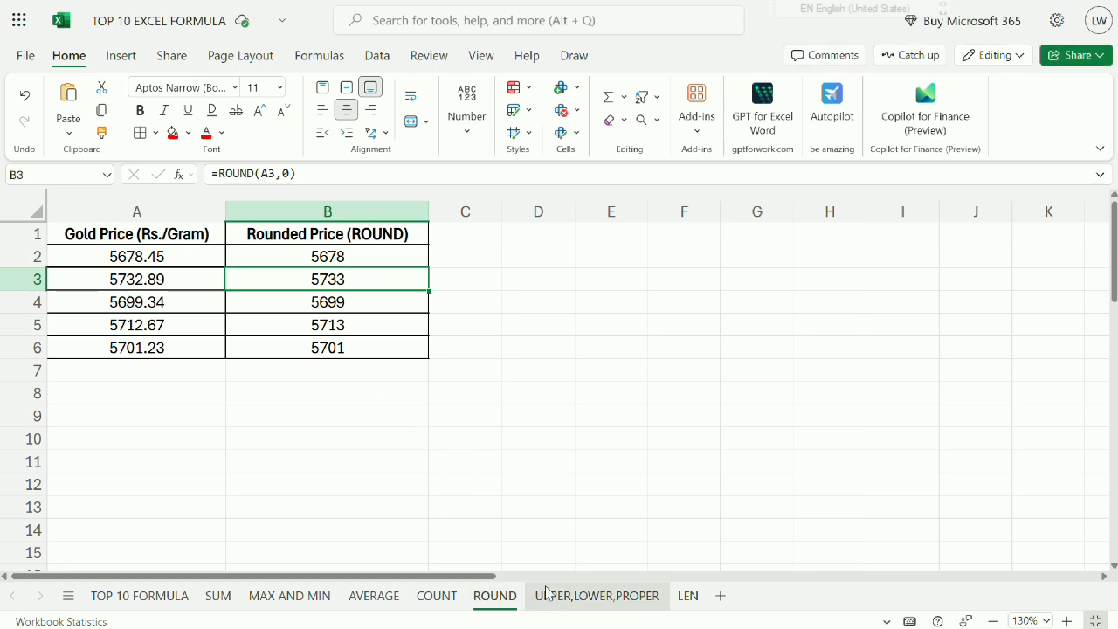
Open the UPPER,LOWER,PROPER sheet and enlarge it to 130% with the Indian Cities column in view.
{"action": "left_click", "coordinate": [570, 603]}
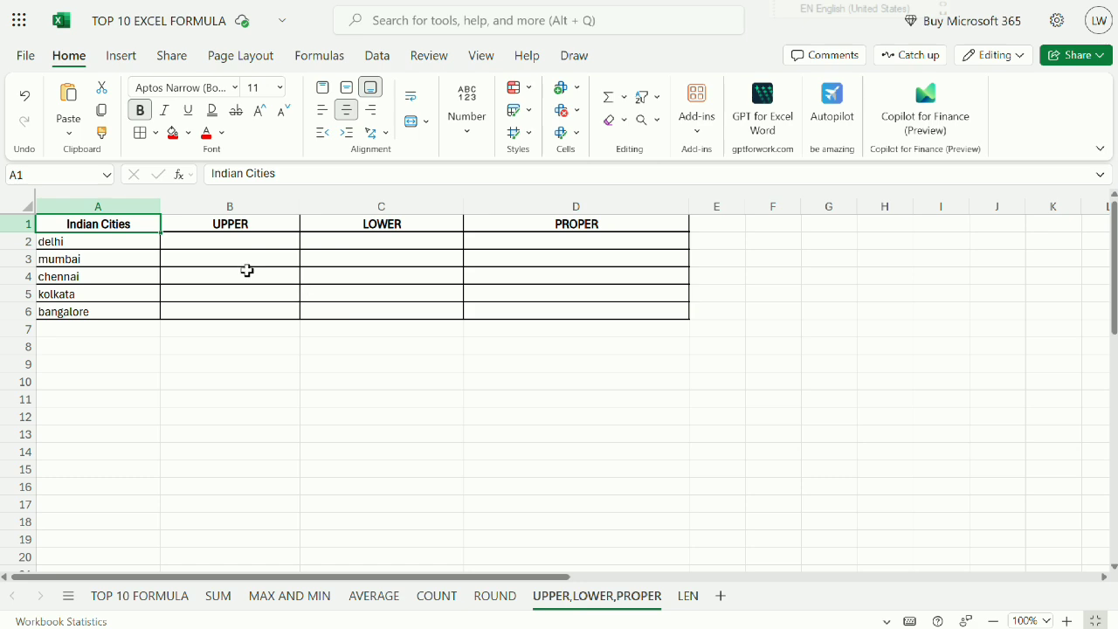
{"action": "left_click", "coordinate": [243, 238]}
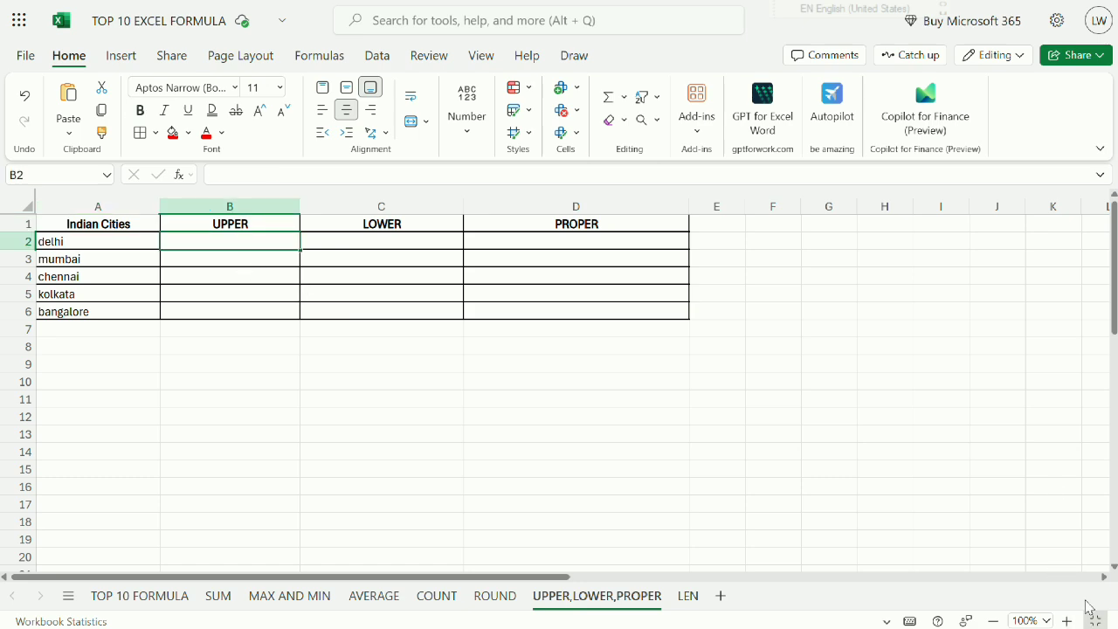
{"action": "left_click", "coordinate": [1067, 621]}
{"action": "left_click", "coordinate": [1068, 622]}
{"action": "left_click", "coordinate": [1067, 621]}
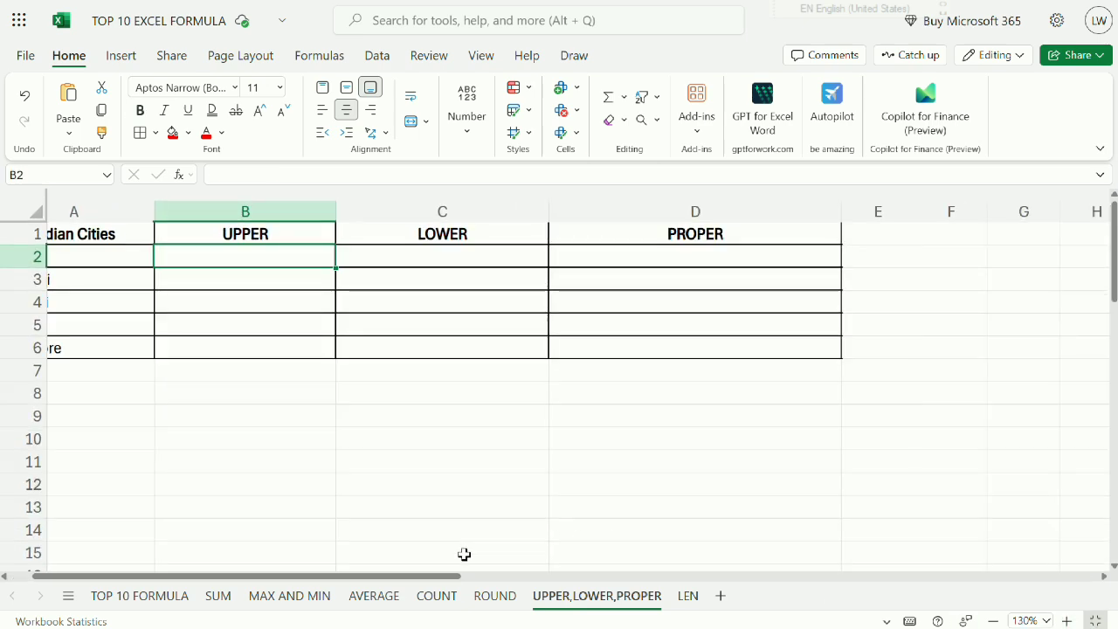
{"action": "left_click_drag", "start_coordinate": [433, 583], "coordinate": [386, 577]}
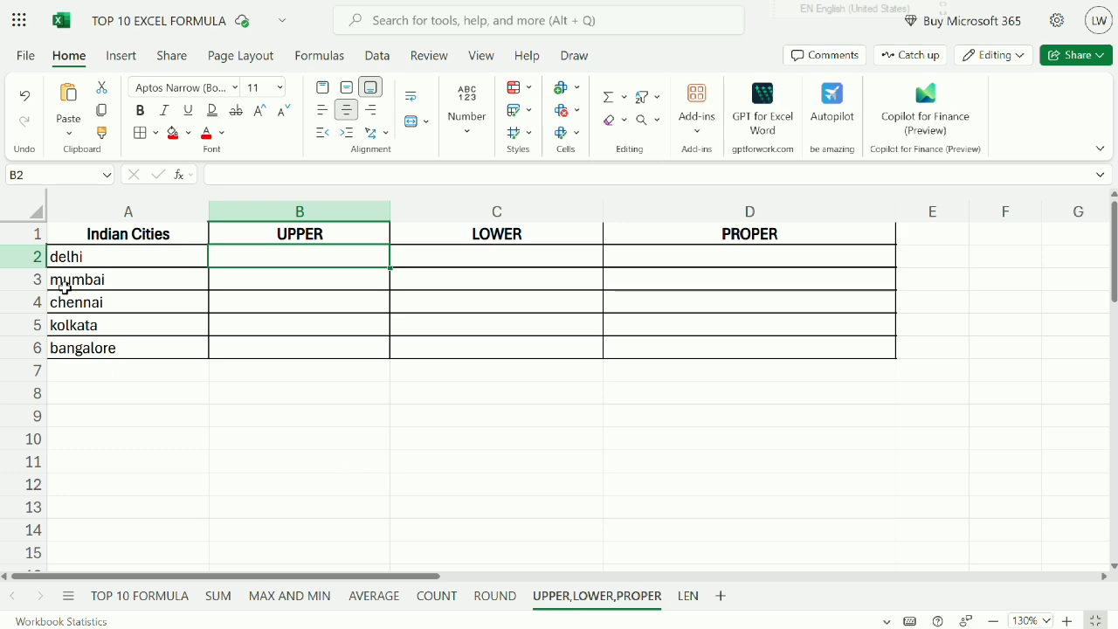
Enter the formula =UPPER(A2) in cell B2 to convert the first city name to uppercase.
{"action": "left_click_drag", "start_coordinate": [87, 251], "coordinate": [95, 358]}
{"action": "left_click", "coordinate": [305, 232]}
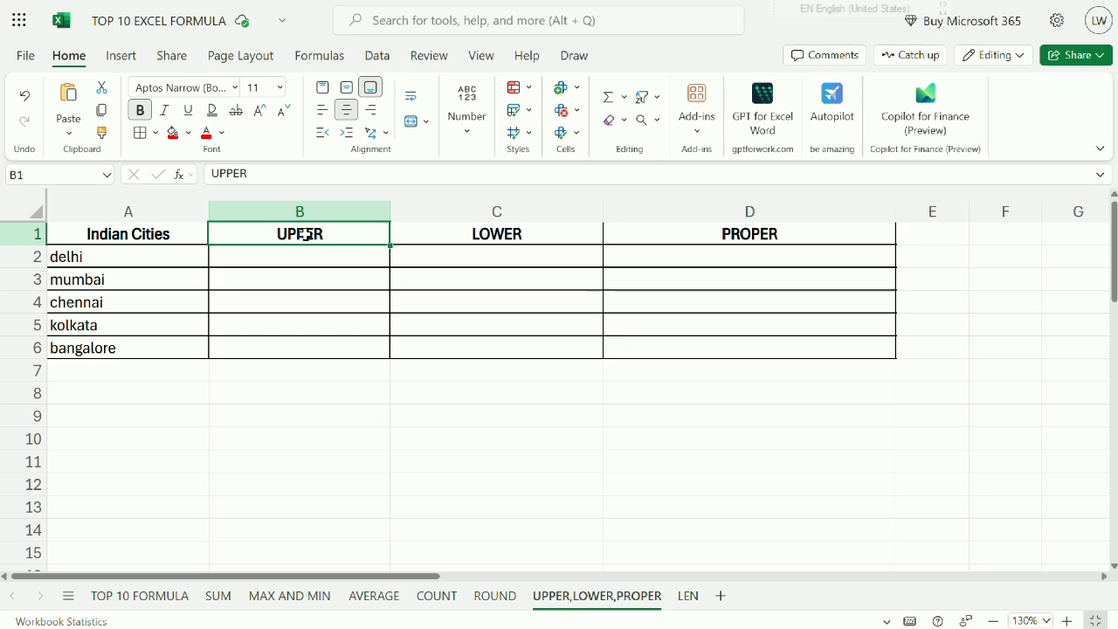
{"action": "left_click", "coordinate": [304, 253]}
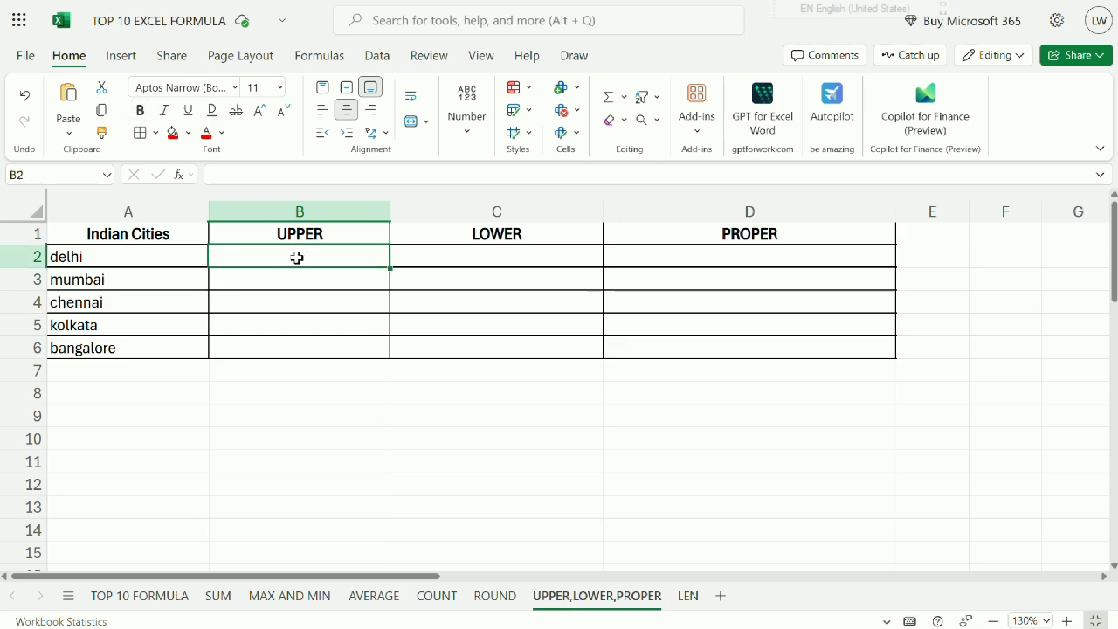
{"action": "type", "text": "=UPPER("}
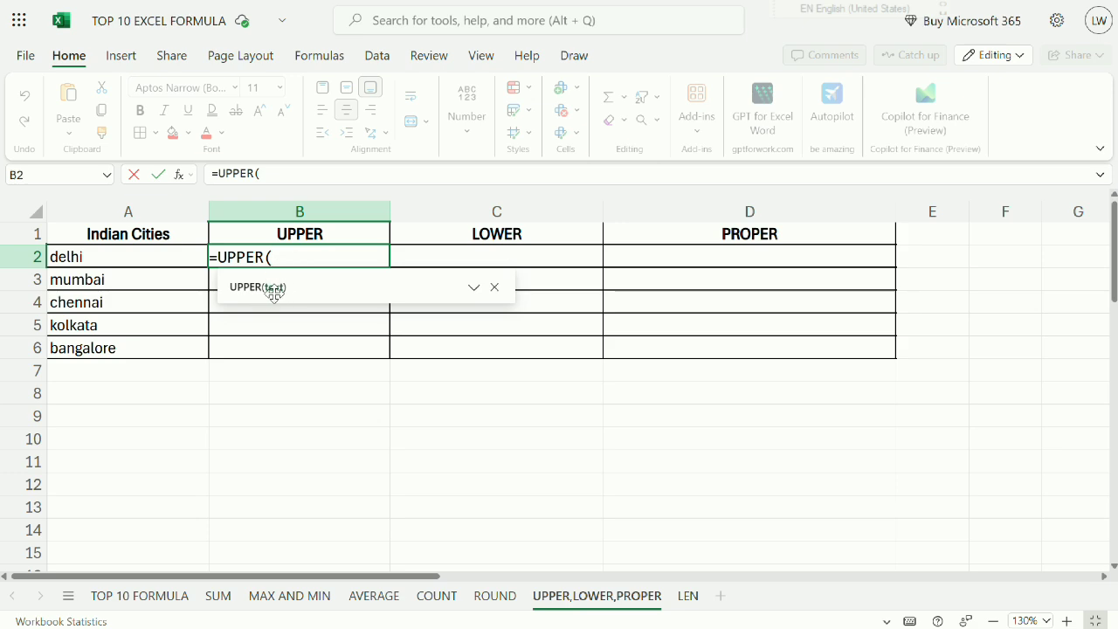
{"action": "left_click", "coordinate": [113, 261]}
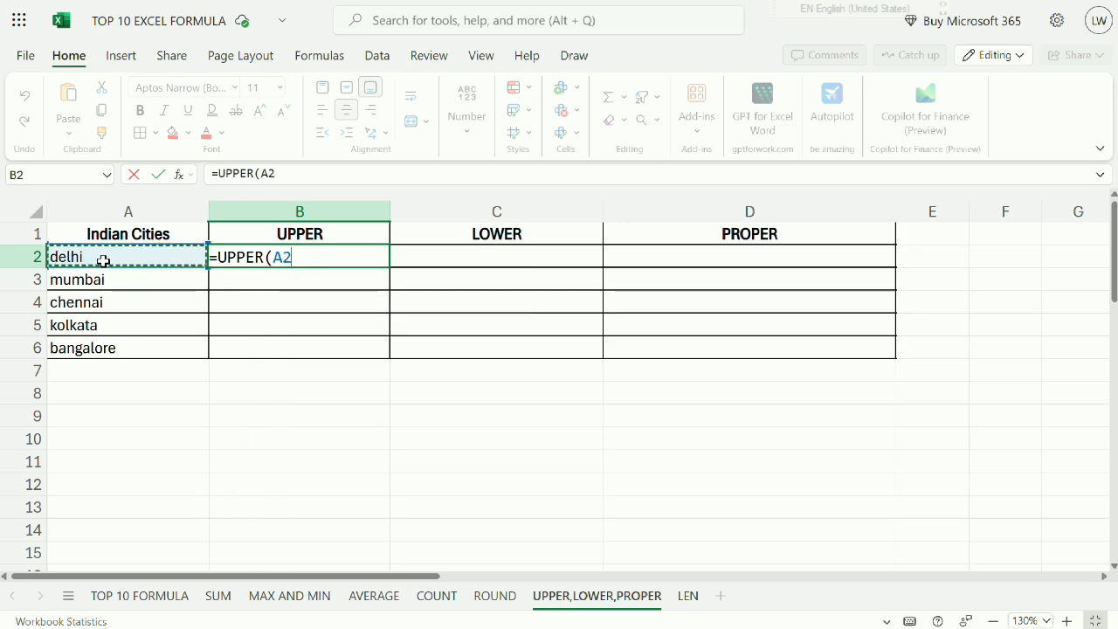
{"action": "key", "text": "Return"}
Fill the UPPER formula from B2 down through B6 and compare the results with the city names in column A.
{"action": "left_click", "coordinate": [234, 261]}
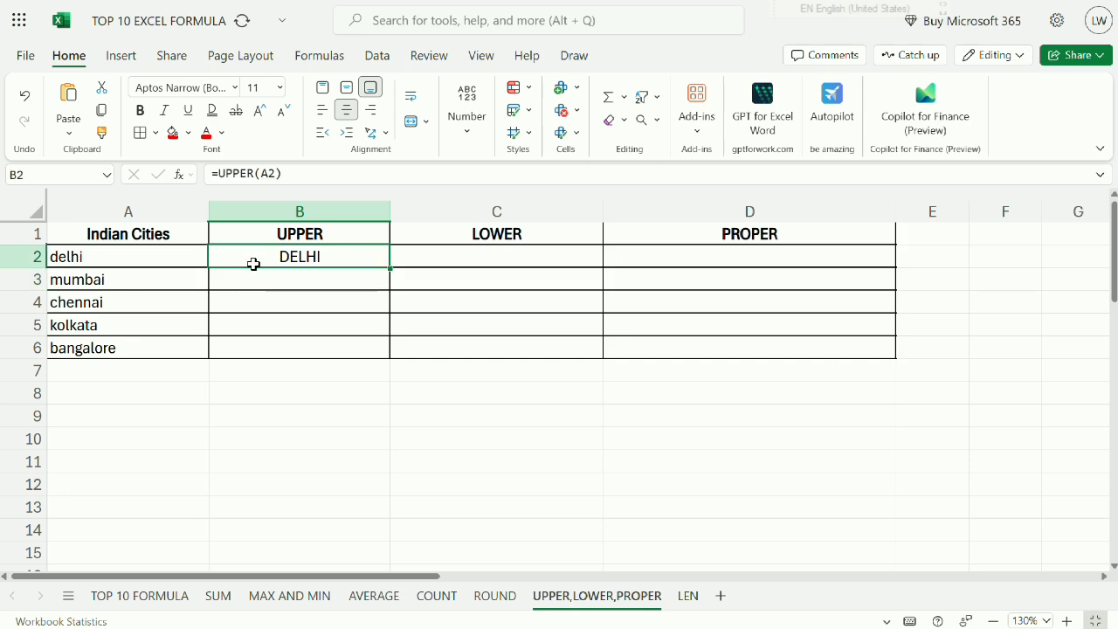
{"action": "left_click_drag", "start_coordinate": [393, 270], "coordinate": [376, 354]}
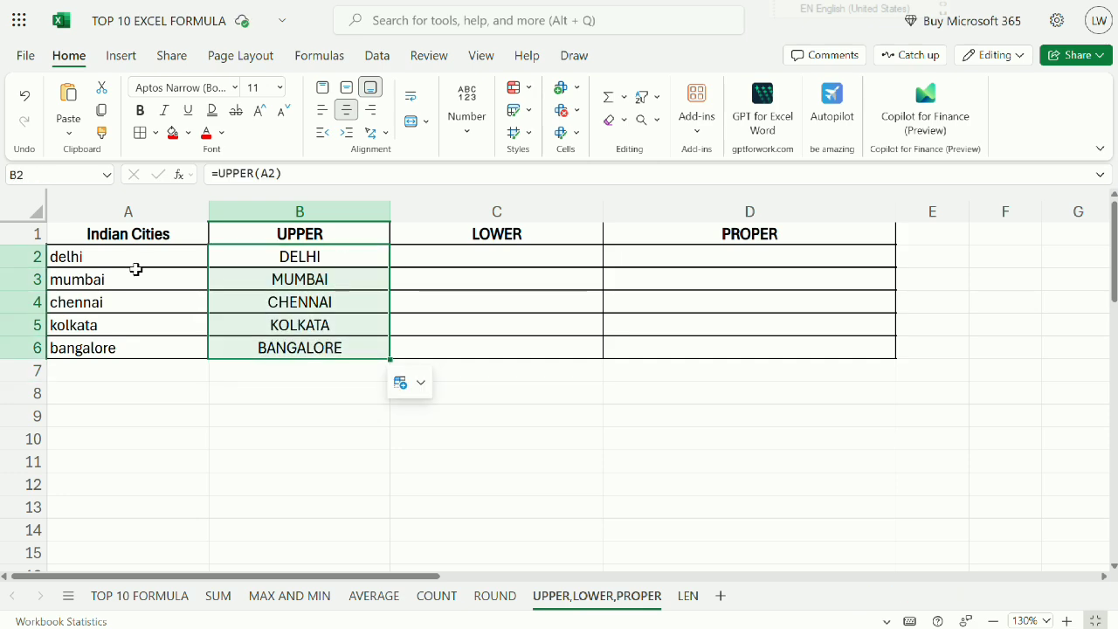
{"action": "left_click_drag", "start_coordinate": [134, 267], "coordinate": [134, 372]}
{"action": "left_click_drag", "start_coordinate": [274, 262], "coordinate": [276, 353]}
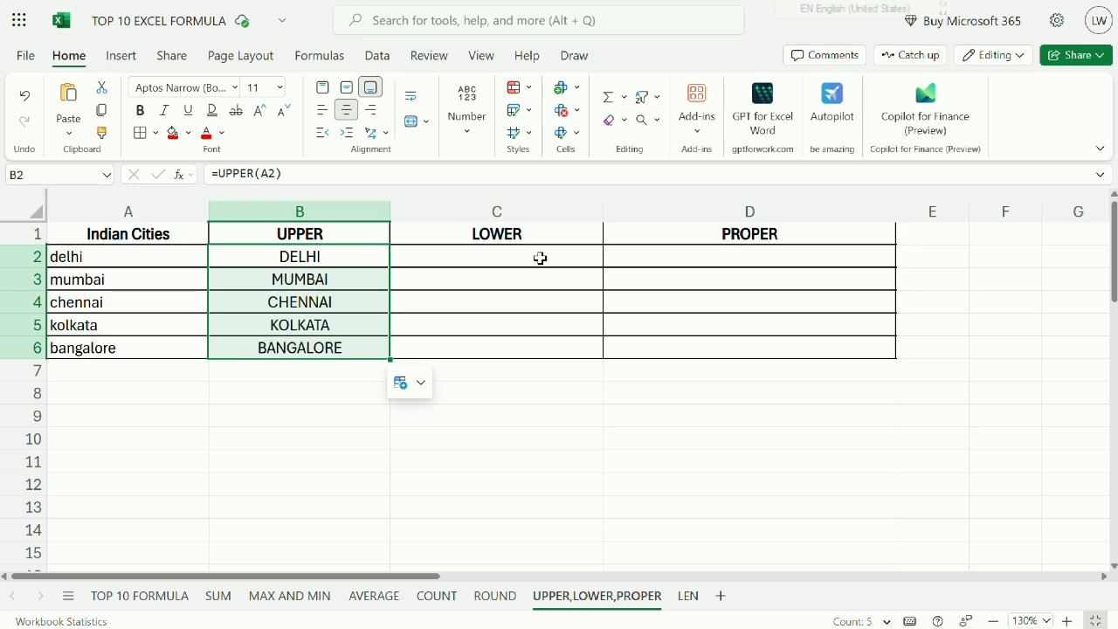
Enter the formula =LOWER(B2) in cell C2 to convert the first uppercase city name to lowercase.
{"action": "left_click", "coordinate": [540, 258]}
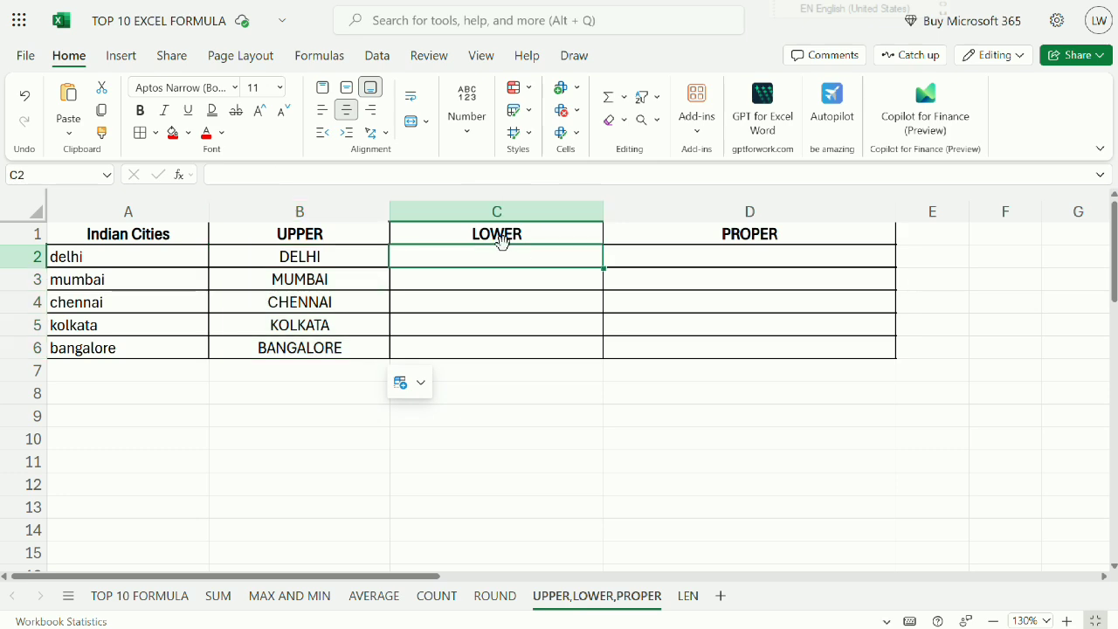
{"action": "left_click_drag", "start_coordinate": [53, 257], "coordinate": [75, 367]}
{"action": "left_click_drag", "start_coordinate": [327, 265], "coordinate": [329, 344]}
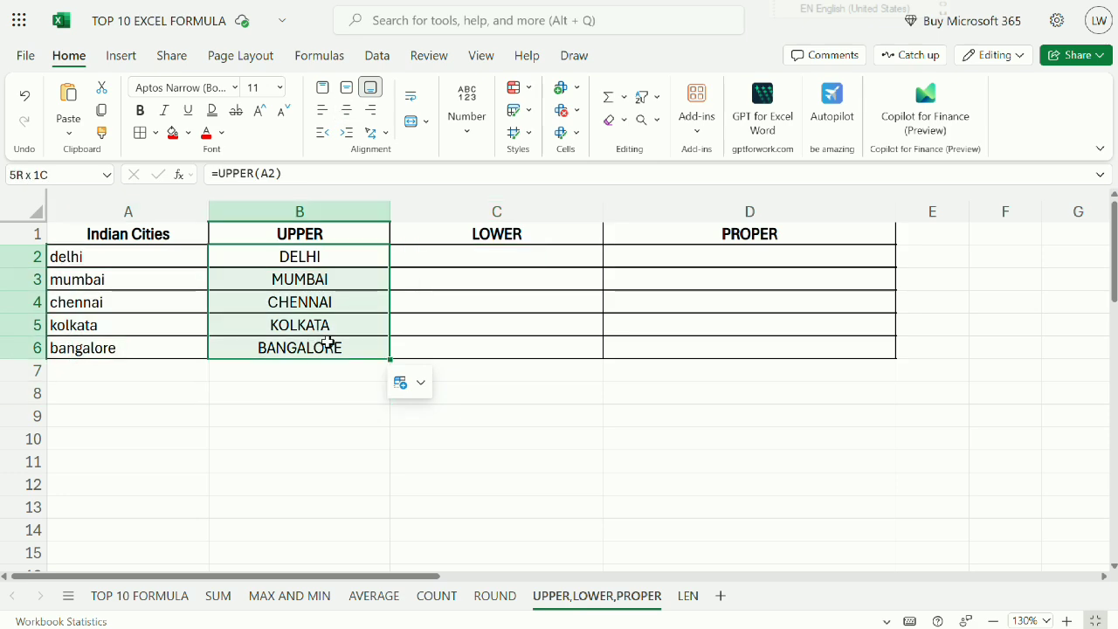
{"action": "left_click", "coordinate": [490, 260]}
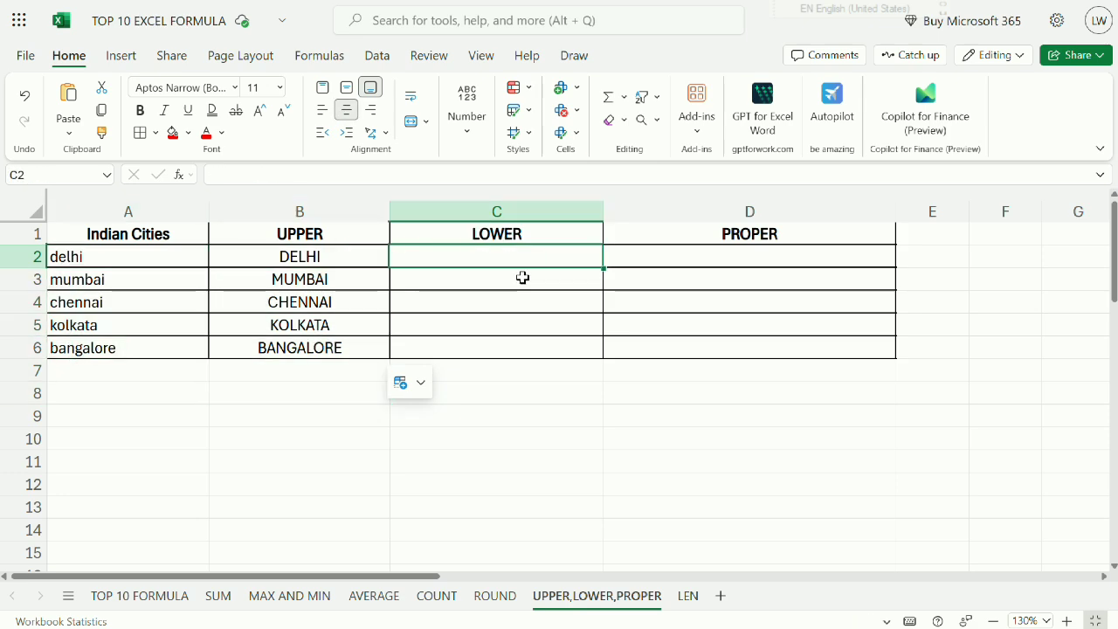
{"action": "type", "text": "=LOWER"}
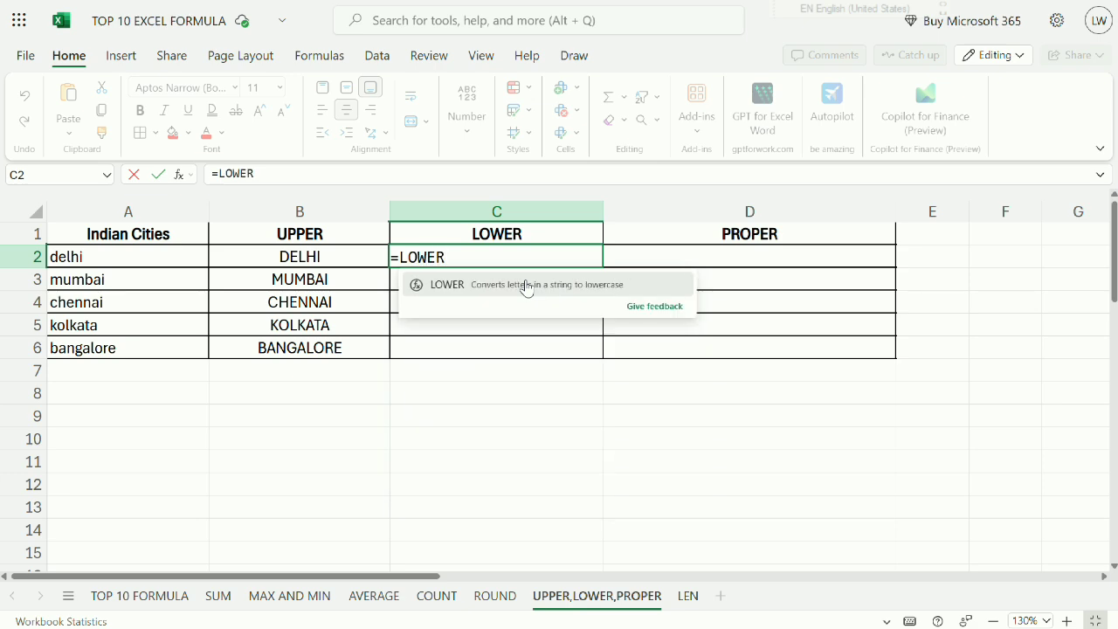
{"action": "left_click", "coordinate": [526, 289]}
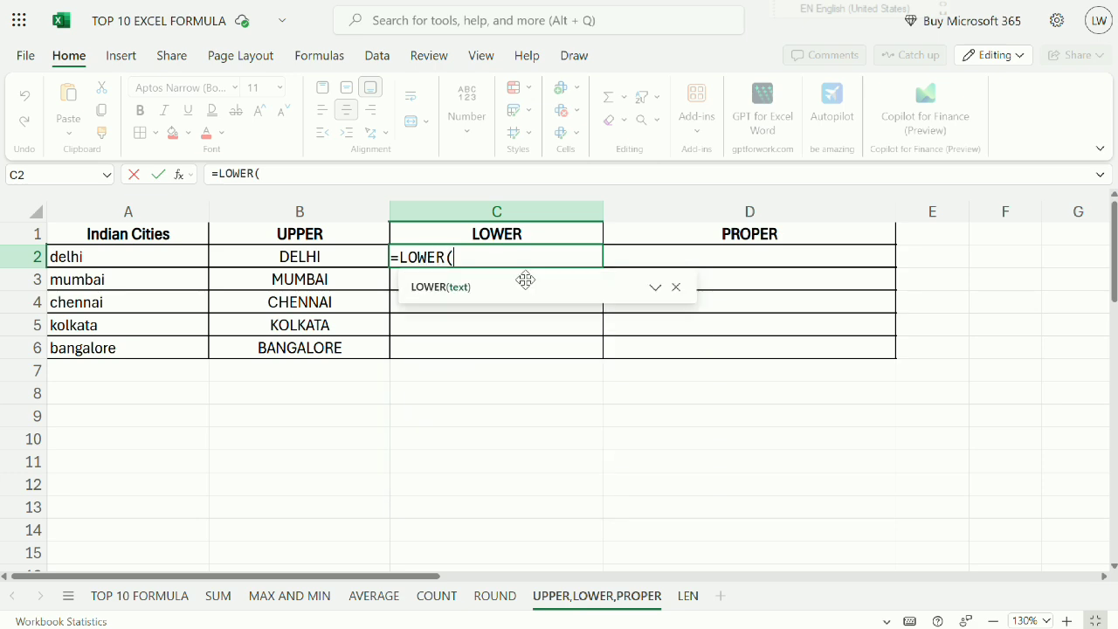
{"action": "left_click", "coordinate": [329, 252]}
{"action": "key", "text": "Return"}
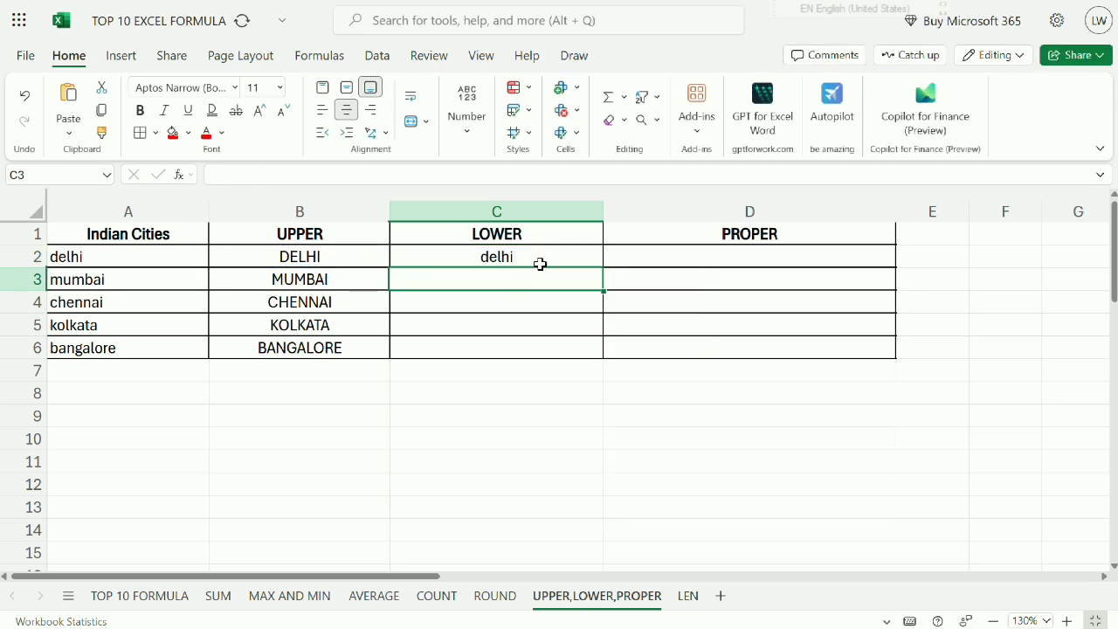
Fill the LOWER formula from C2 down through C6 and review the filled cells.
{"action": "left_click", "coordinate": [540, 264]}
{"action": "left_click_drag", "start_coordinate": [602, 267], "coordinate": [595, 349]}
{"action": "left_click_drag", "start_coordinate": [535, 256], "coordinate": [534, 364]}
Examine the PROPER column heading and the first letters of the city names in A2:A4.
{"action": "left_click", "coordinate": [751, 253]}
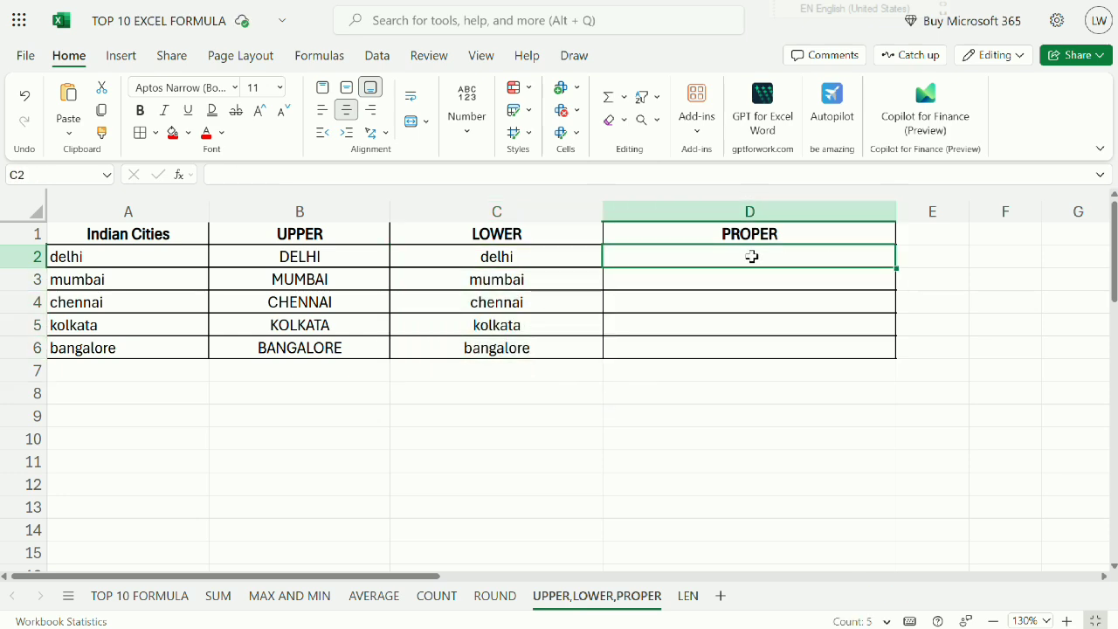
{"action": "left_click", "coordinate": [747, 236]}
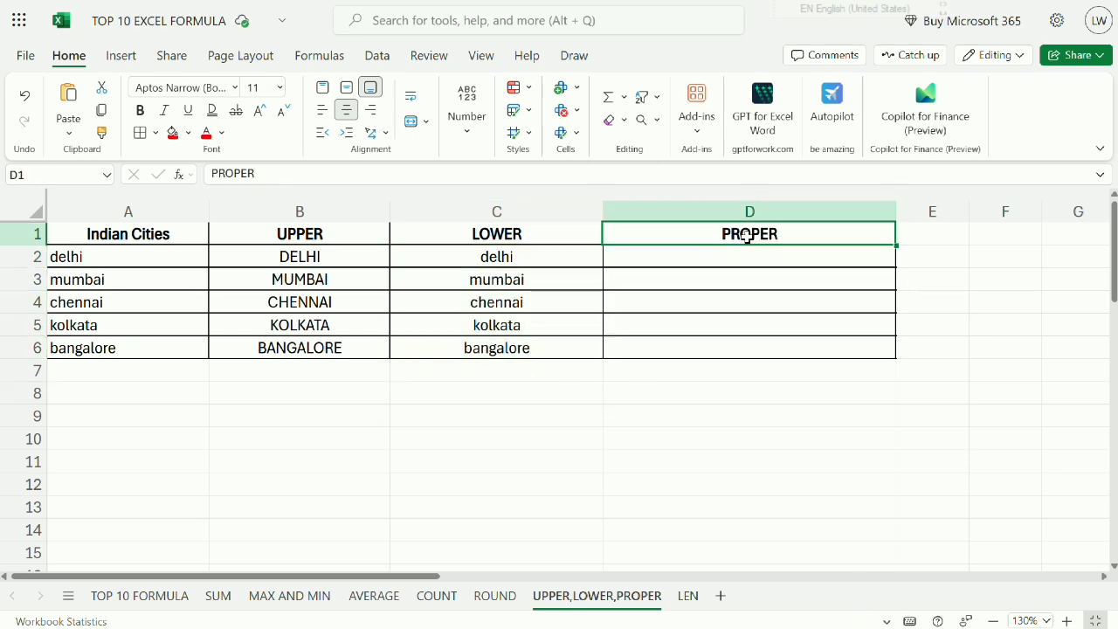
{"action": "left_click", "coordinate": [77, 257]}
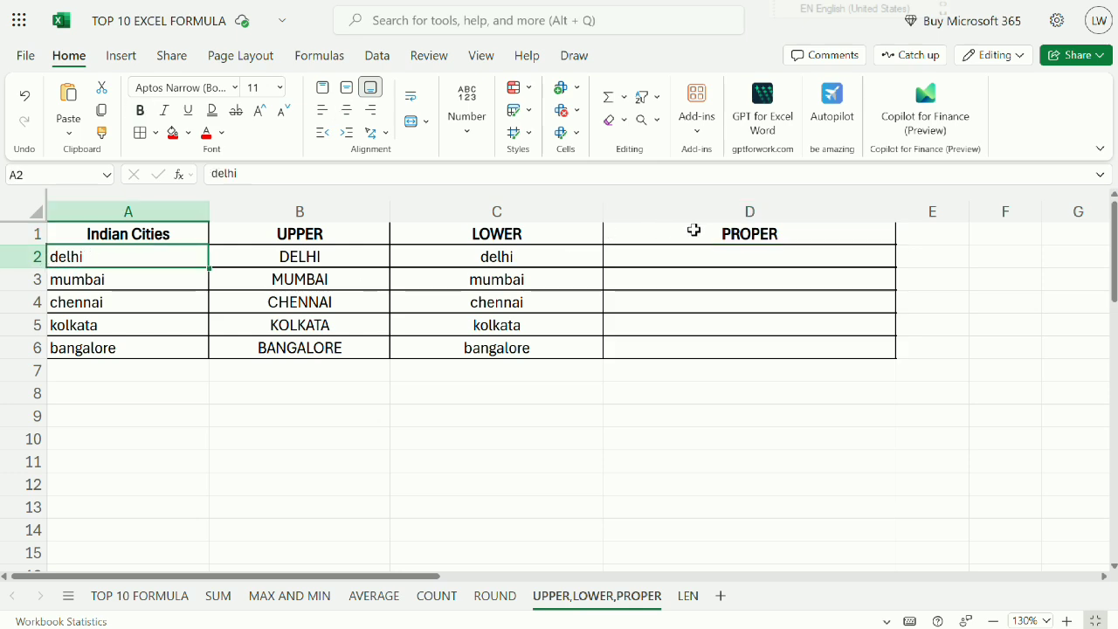
{"action": "left_click", "coordinate": [731, 232]}
{"action": "left_click", "coordinate": [720, 254]}
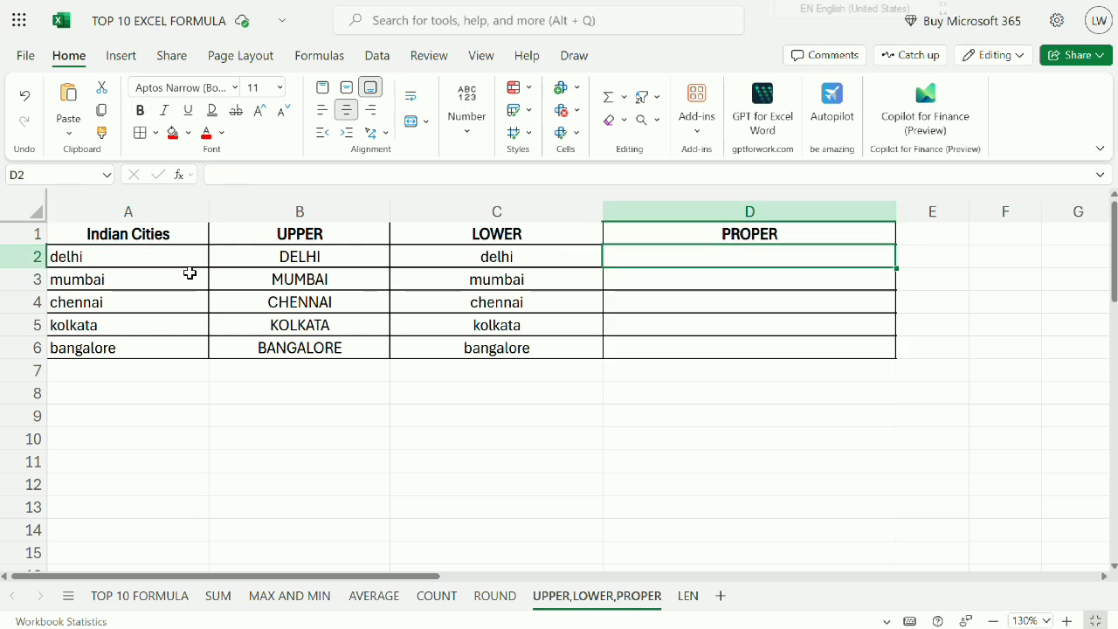
{"action": "left_click", "coordinate": [87, 284]}
{"action": "left_click", "coordinate": [86, 306]}
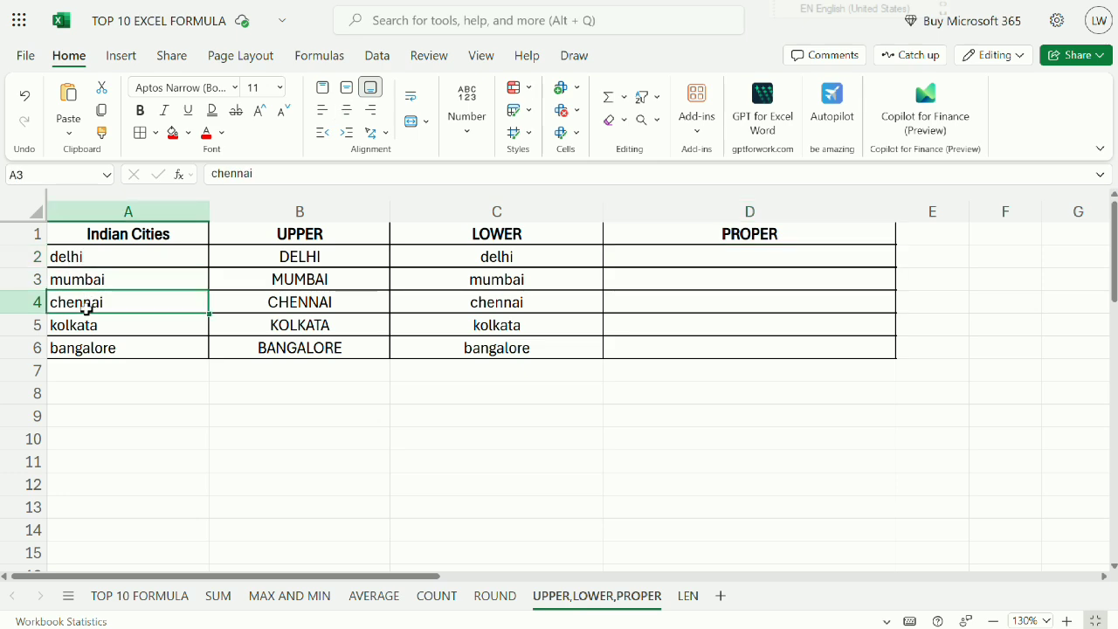
{"action": "left_click", "coordinate": [782, 237]}
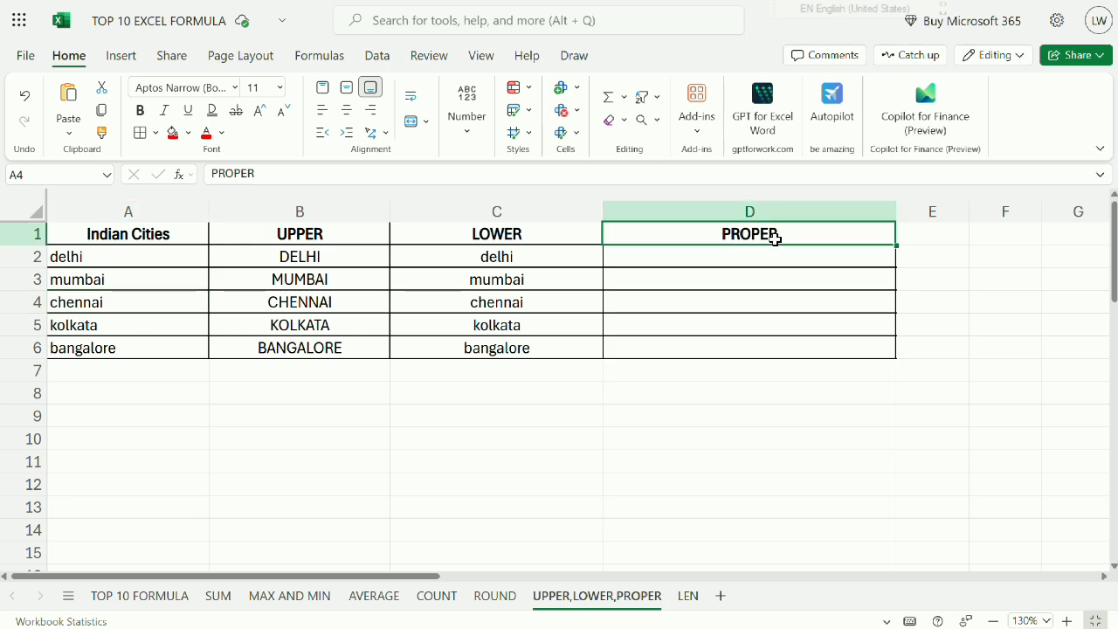
Enter the formula =PROPER(A2) in cell D2 to capitalize the first letter of the first city name.
{"action": "left_click", "coordinate": [784, 264]}
{"action": "type", "text": "=PER"}
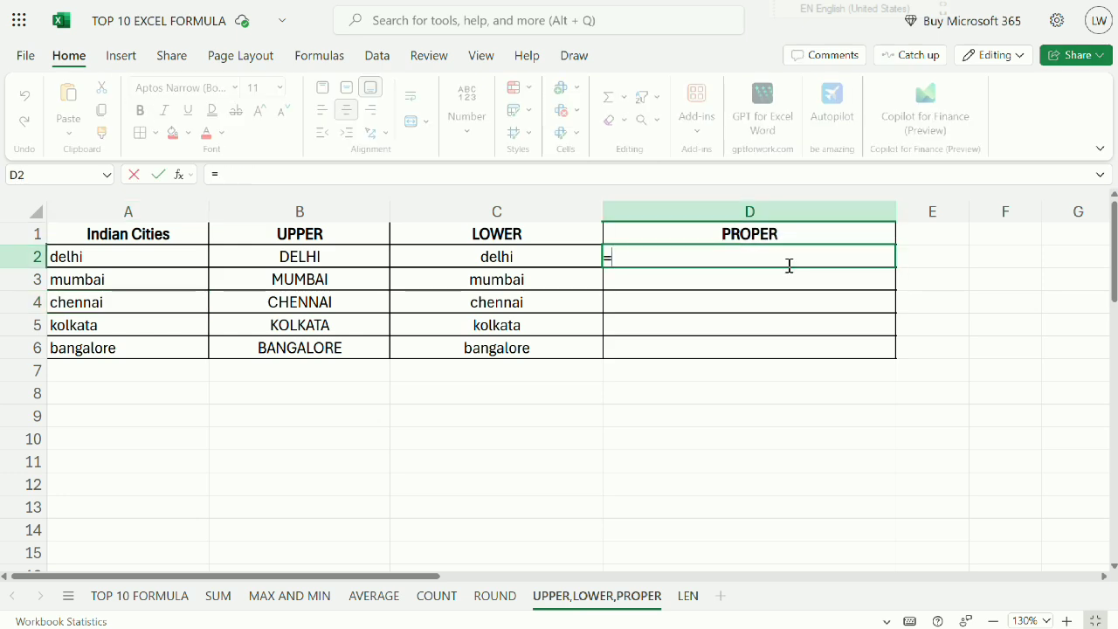
{"action": "key", "text": "BackSpace"}
{"action": "key", "text": "BackSpace"}
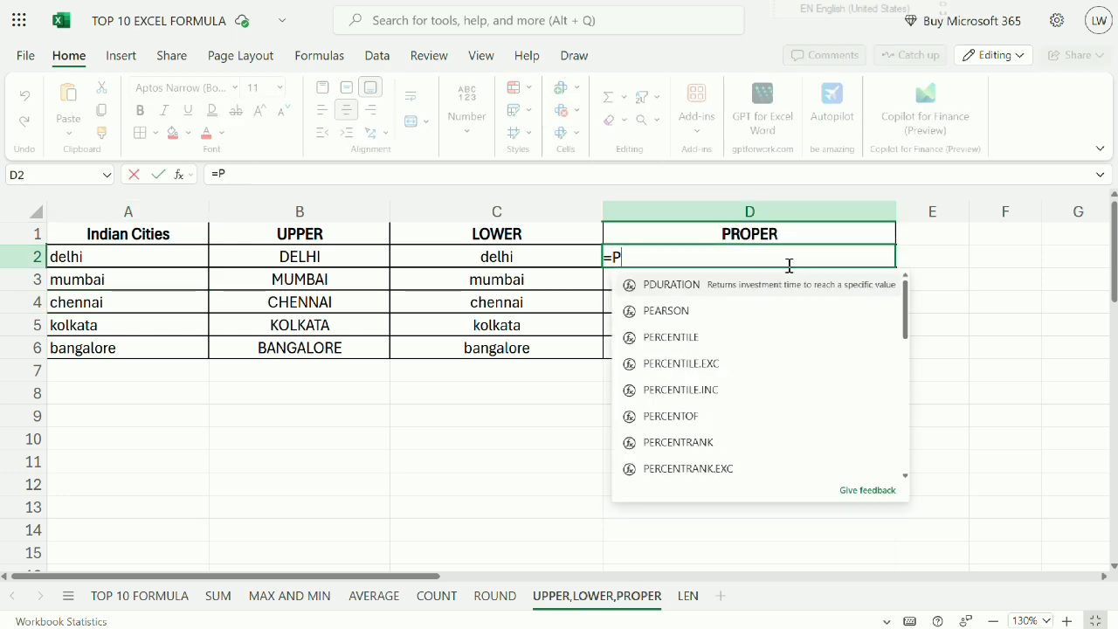
{"action": "type", "text": "ROPER("}
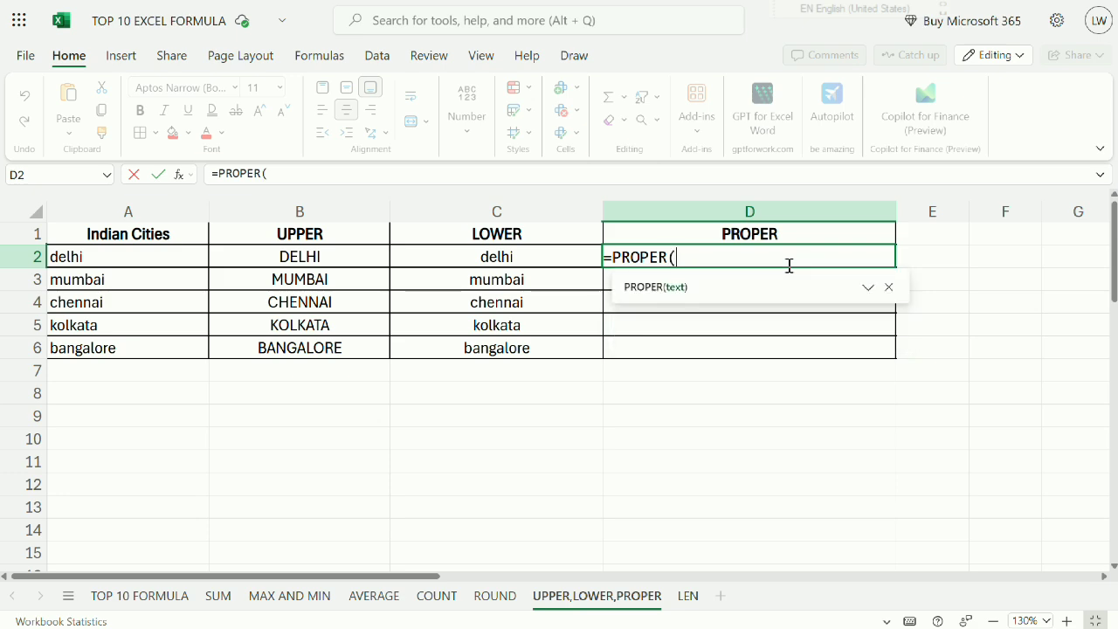
{"action": "left_click", "coordinate": [92, 254]}
{"action": "key", "text": "Return"}
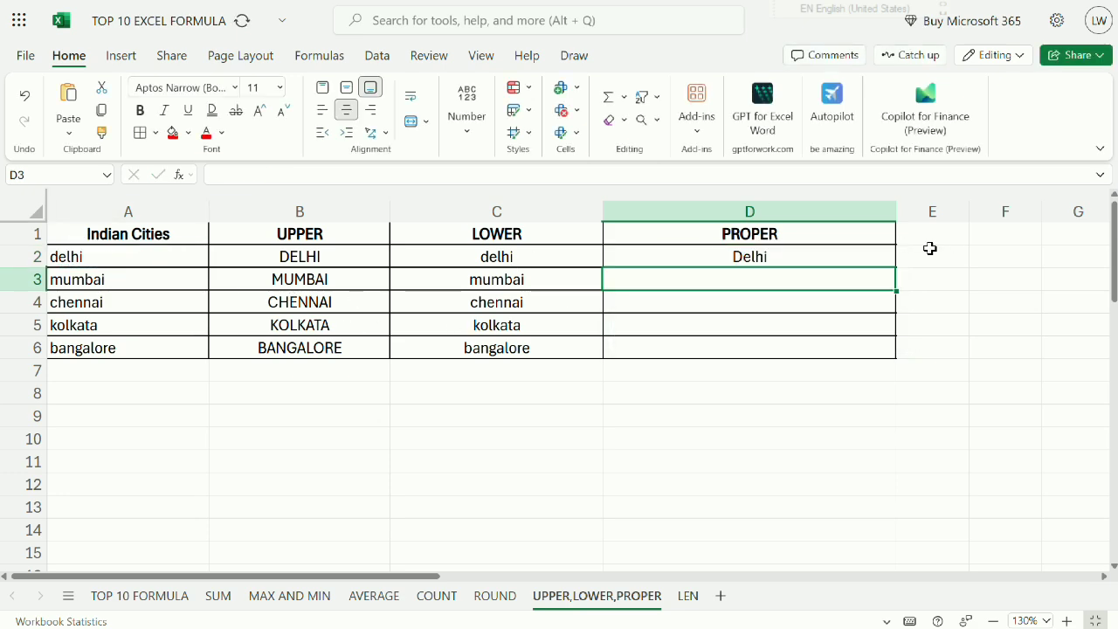
Fill the PROPER formula from D2 down through D6 and compare the UPPER, LOWER and PROPER columns.
{"action": "left_click", "coordinate": [804, 262]}
{"action": "left_click_drag", "start_coordinate": [898, 268], "coordinate": [879, 353]}
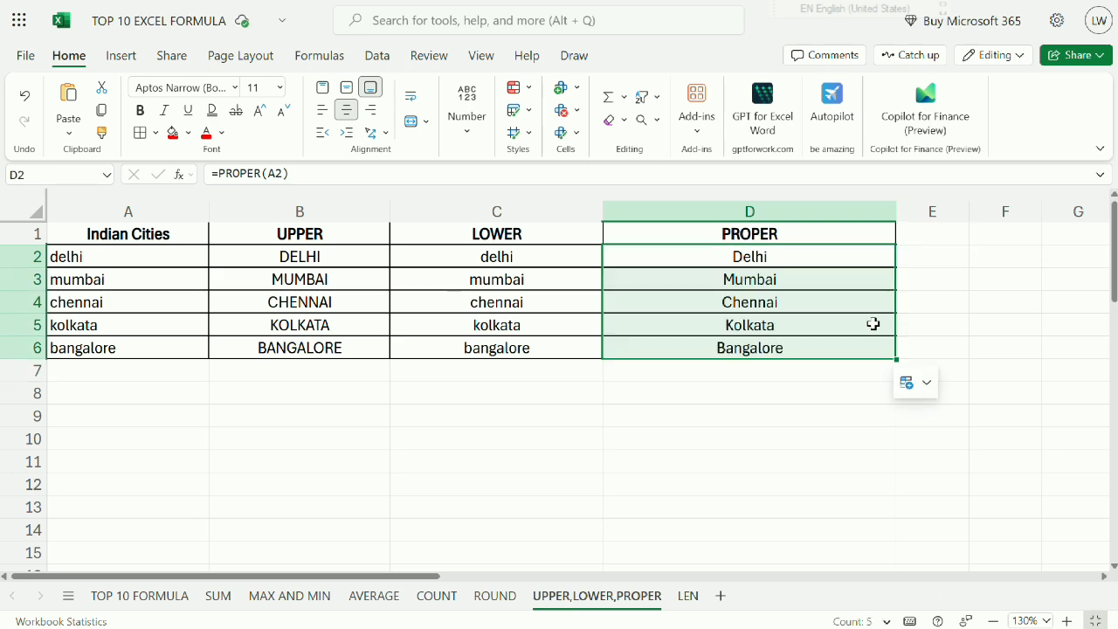
{"action": "left_click_drag", "start_coordinate": [826, 264], "coordinate": [810, 350]}
{"action": "left_click_drag", "start_coordinate": [278, 253], "coordinate": [274, 347]}
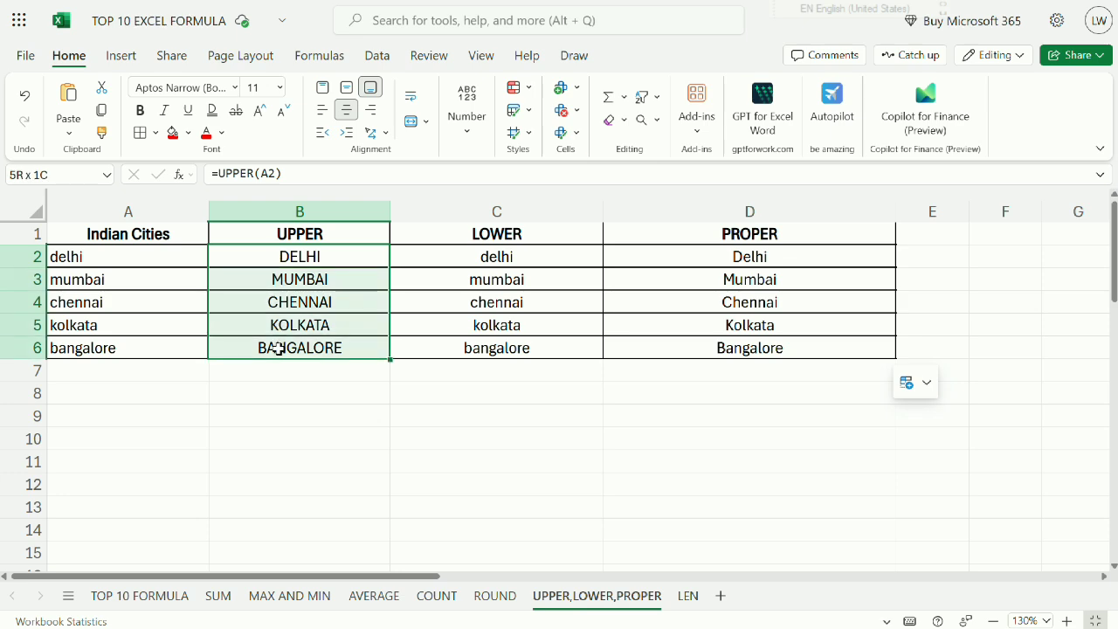
{"action": "left_click_drag", "start_coordinate": [481, 255], "coordinate": [485, 346]}
{"action": "left_click_drag", "start_coordinate": [731, 245], "coordinate": [743, 348]}
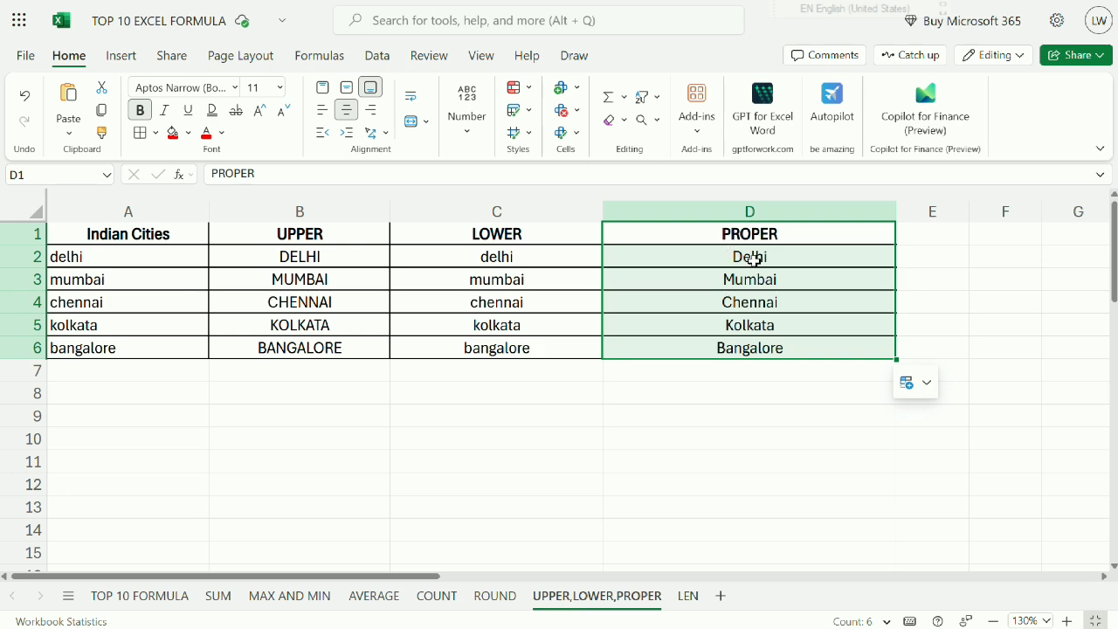
Open the LEN sheet and read through the Startup Name column from A1 to A6.
{"action": "left_click", "coordinate": [688, 597]}
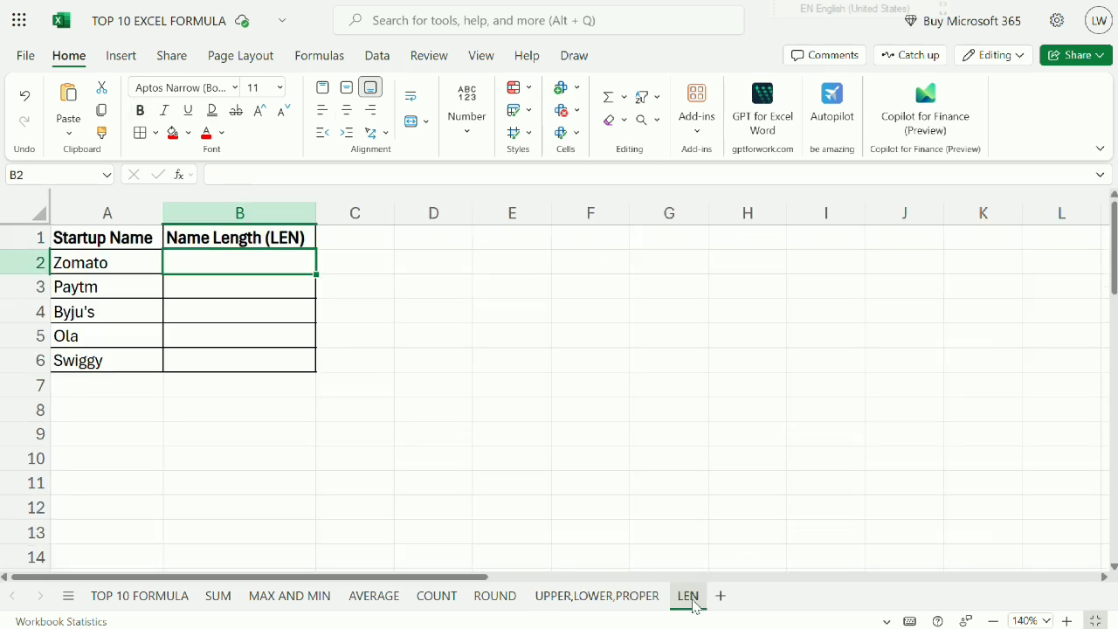
{"action": "left_click", "coordinate": [113, 243]}
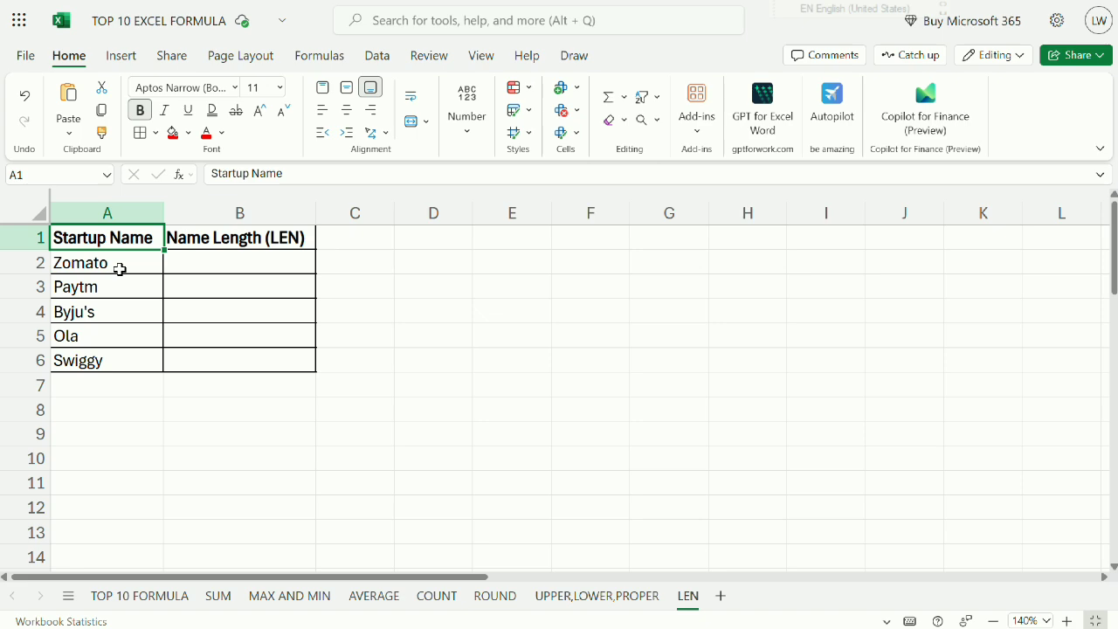
{"action": "left_click", "coordinate": [120, 270]}
{"action": "left_click", "coordinate": [123, 286]}
{"action": "left_click", "coordinate": [121, 307]}
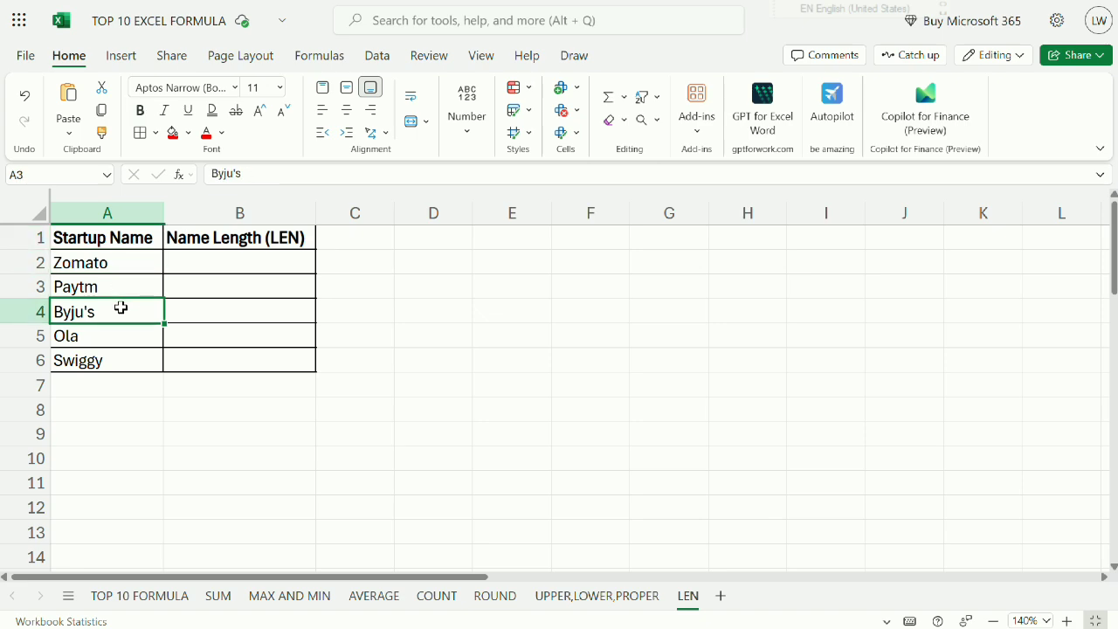
{"action": "left_click", "coordinate": [118, 341]}
{"action": "left_click", "coordinate": [119, 358]}
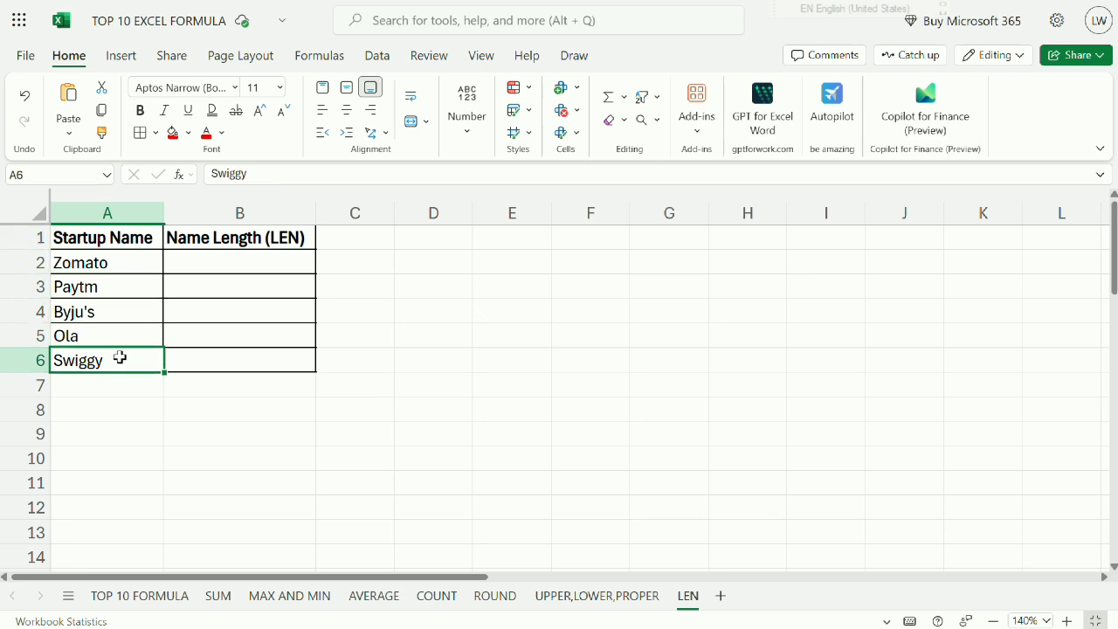
{"action": "left_click_drag", "start_coordinate": [120, 267], "coordinate": [131, 356]}
Go through the startup names in A2:A6 again and examine the word LEN in the column B heading.
{"action": "left_click", "coordinate": [247, 252]}
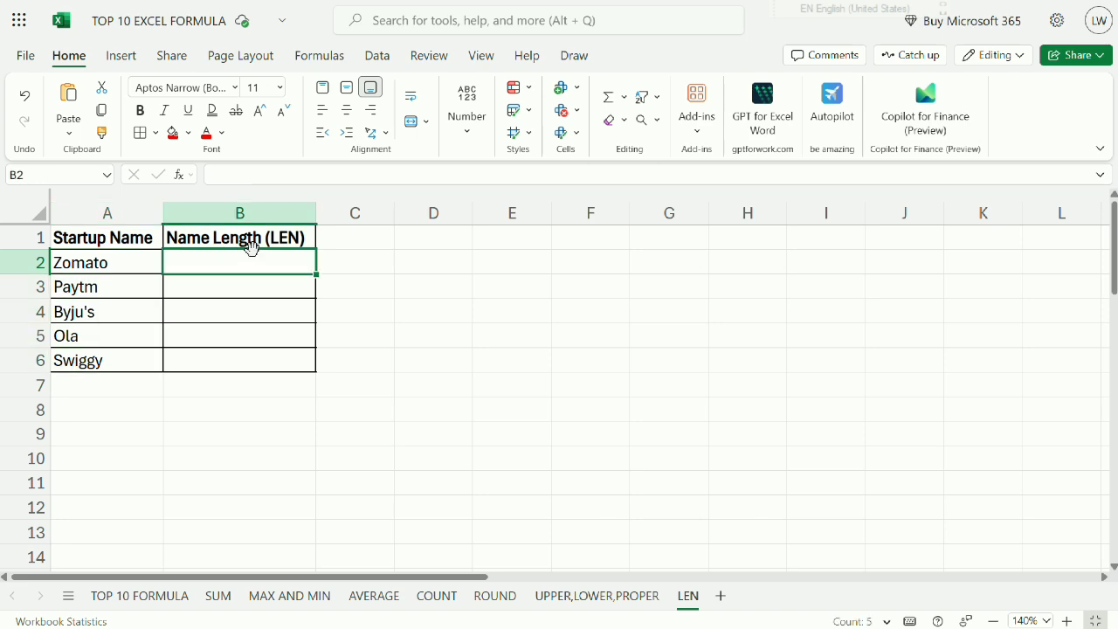
{"action": "left_click", "coordinate": [62, 262]}
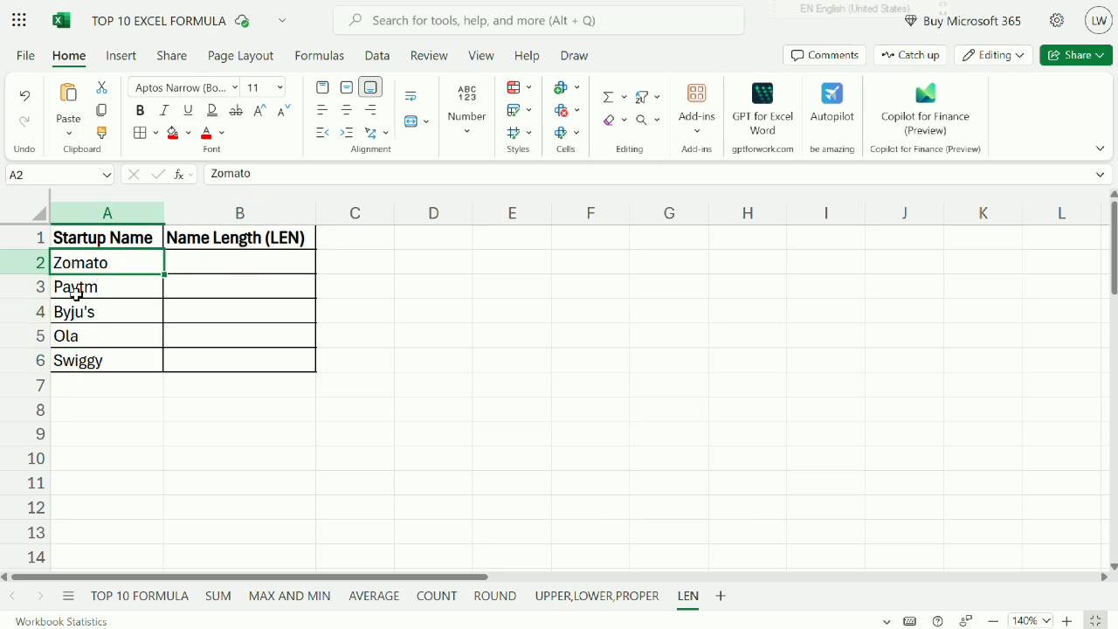
{"action": "left_click", "coordinate": [83, 295]}
{"action": "left_click", "coordinate": [82, 312]}
{"action": "left_click", "coordinate": [84, 328]}
{"action": "left_click", "coordinate": [97, 352]}
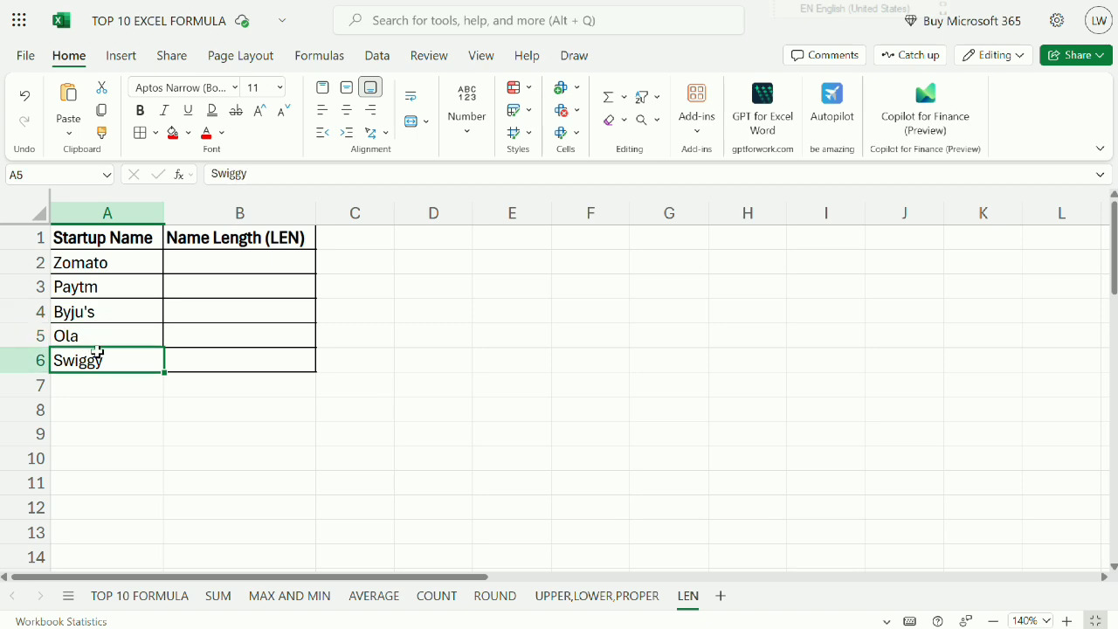
{"action": "left_click", "coordinate": [301, 241]}
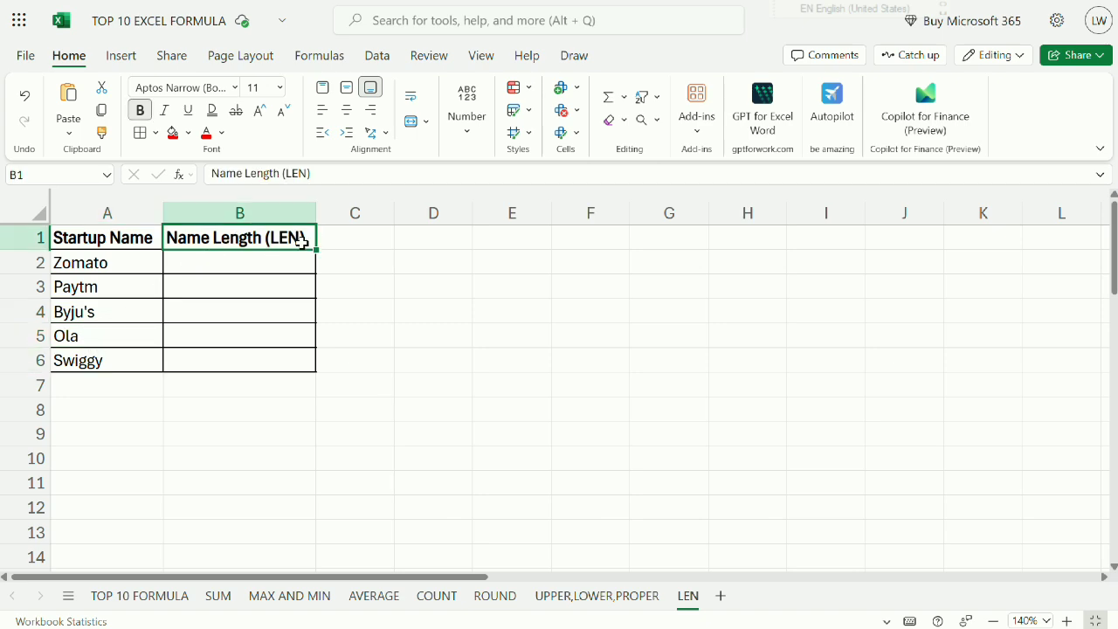
{"action": "double_click", "coordinate": [293, 239]}
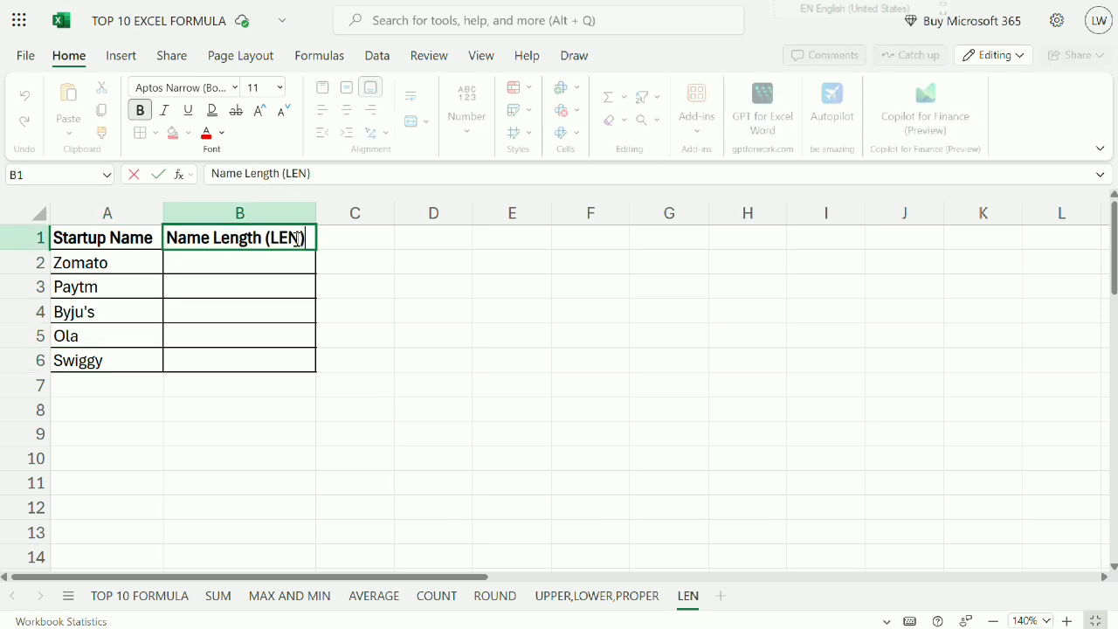
{"action": "left_click_drag", "start_coordinate": [304, 241], "coordinate": [276, 243]}
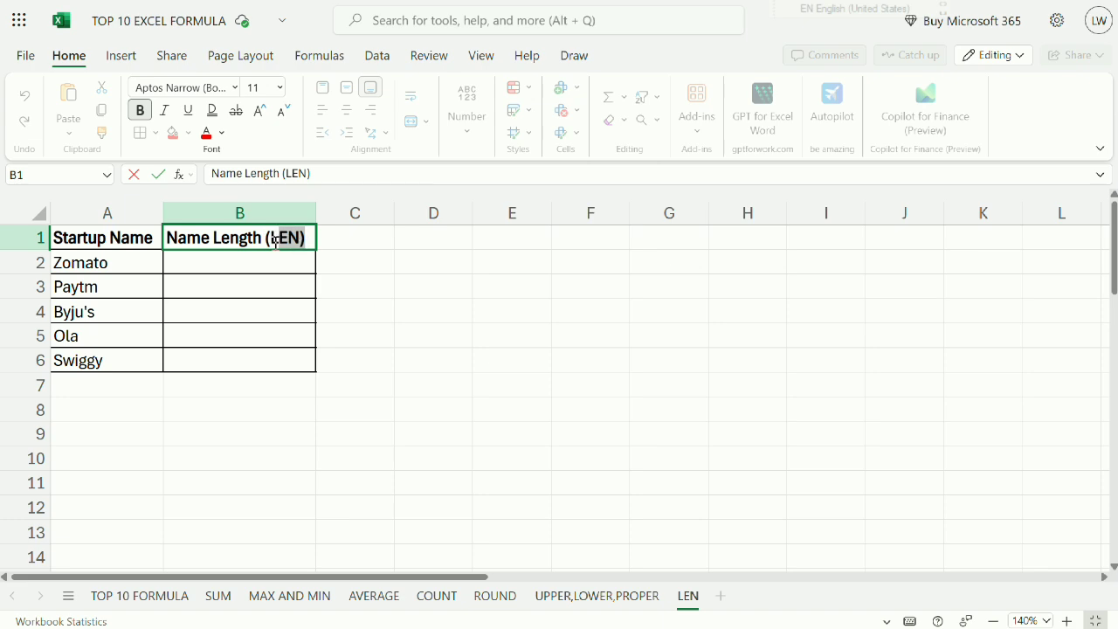
Enter the formula =LEN(A2) in cell B2 to count the characters of the first startup name.
{"action": "left_click", "coordinate": [214, 258]}
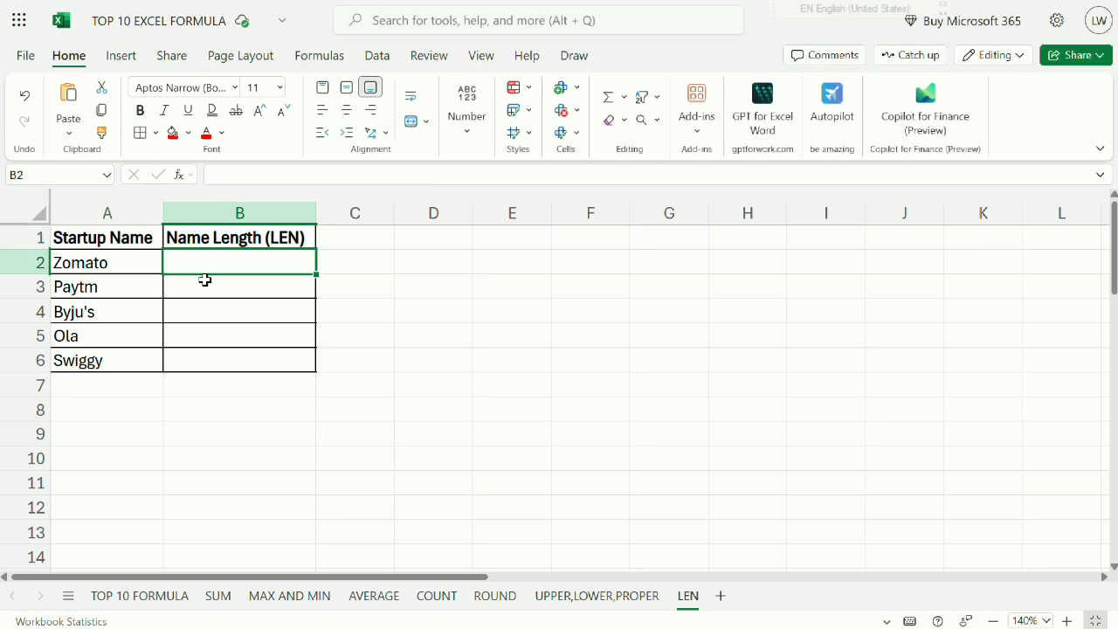
{"action": "type", "text": "=LEN("}
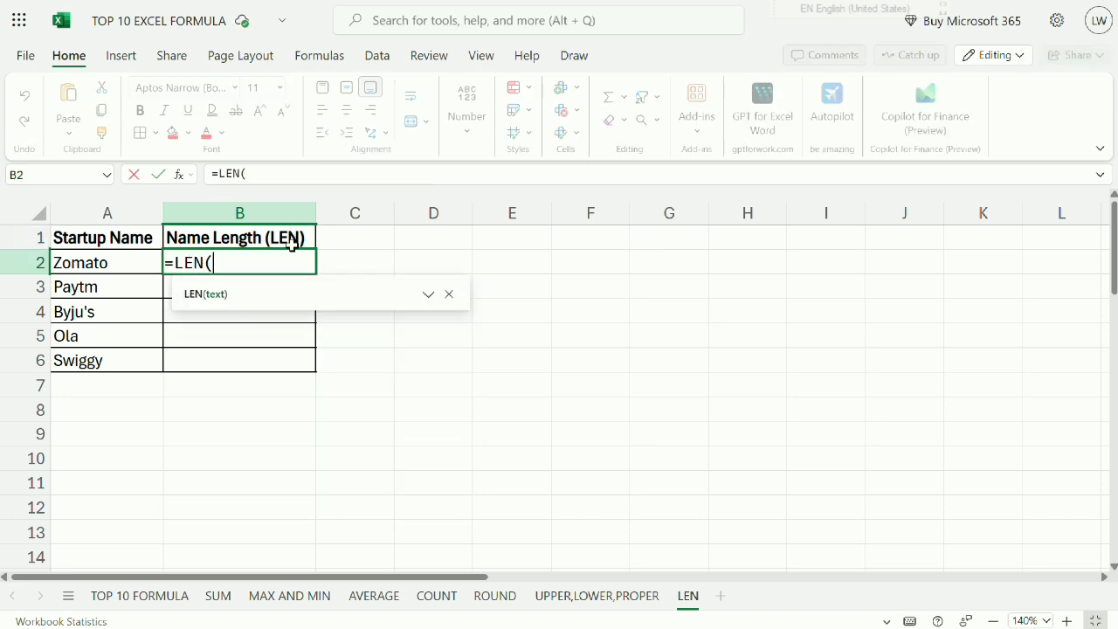
{"action": "left_click", "coordinate": [137, 262]}
{"action": "key", "text": "Return"}
Fill the LEN formula from B2 down through B6 and center the filled cells.
{"action": "left_click", "coordinate": [300, 261]}
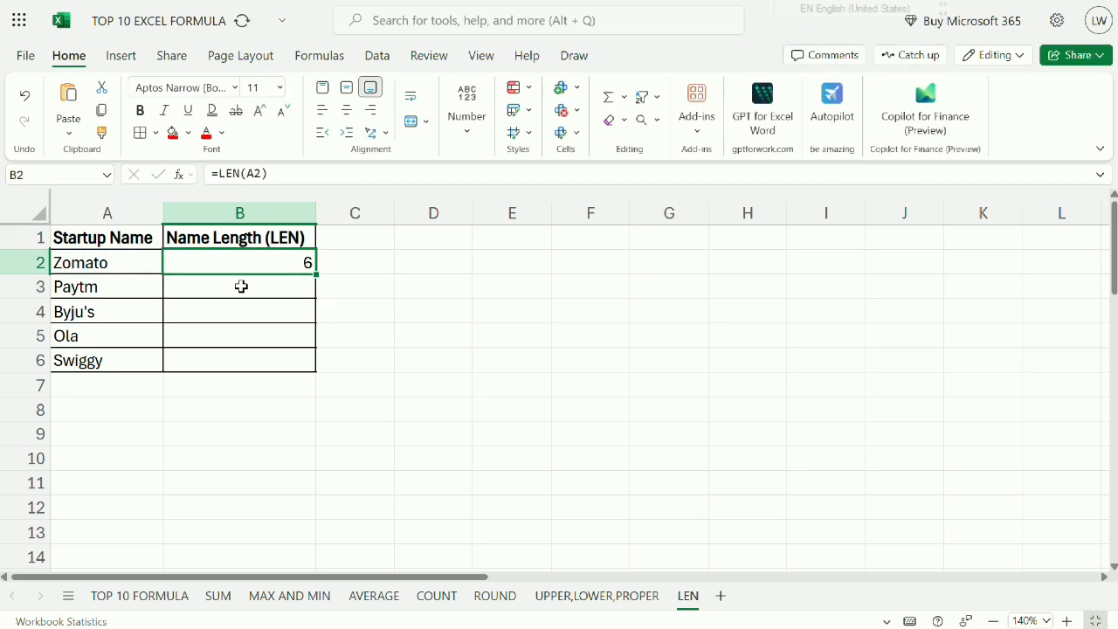
{"action": "left_click_drag", "start_coordinate": [316, 275], "coordinate": [300, 359]}
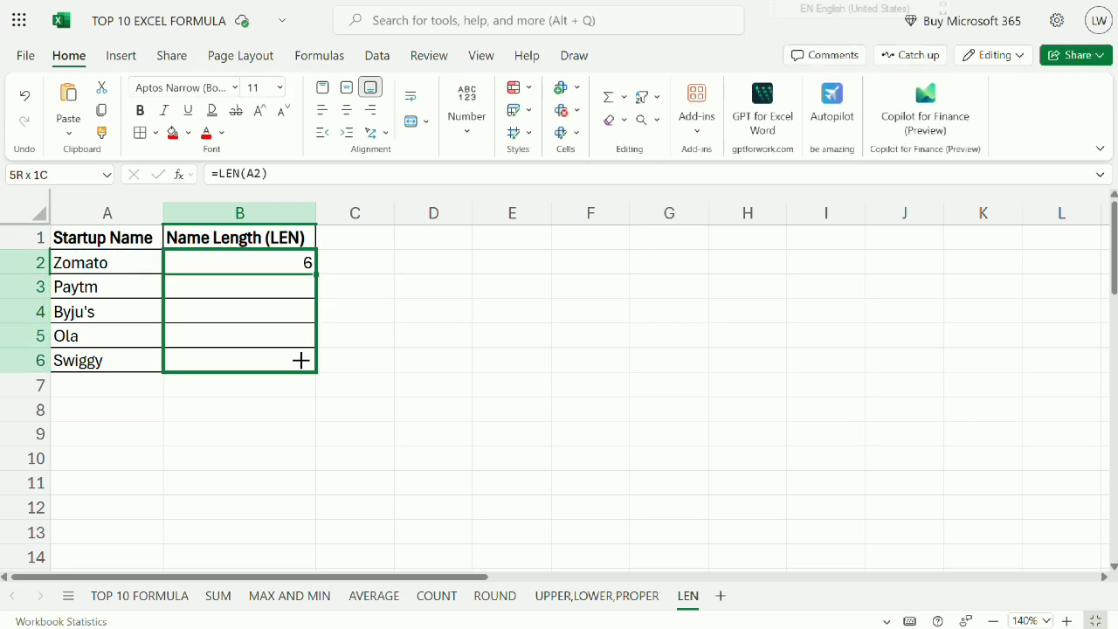
{"action": "left_click", "coordinate": [346, 110]}
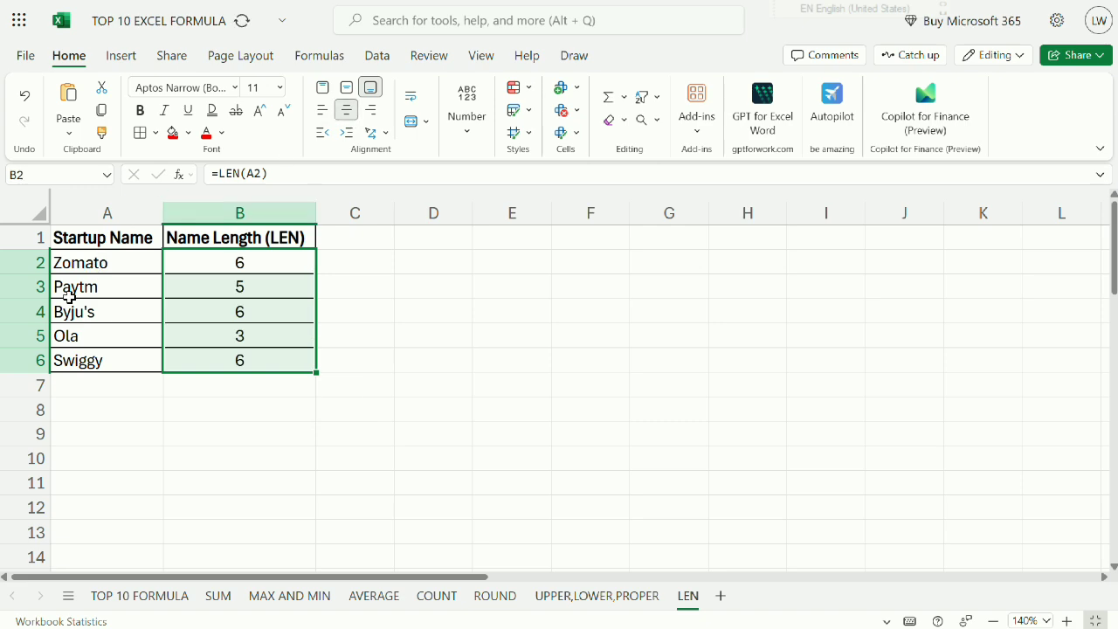
{"action": "left_click", "coordinate": [81, 268]}
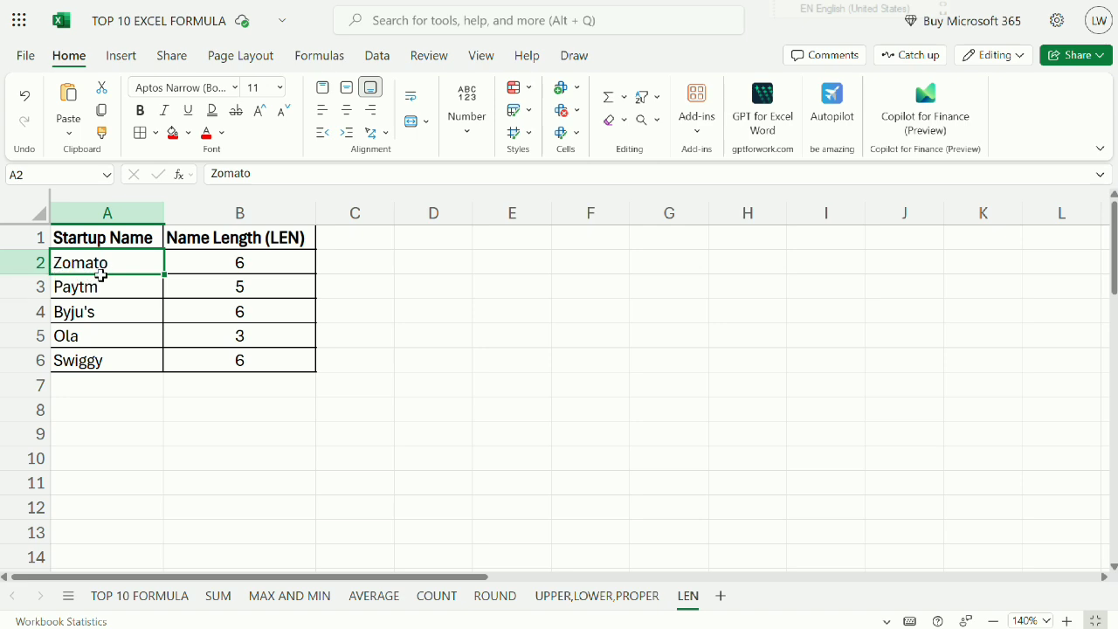
{"action": "left_click", "coordinate": [209, 267]}
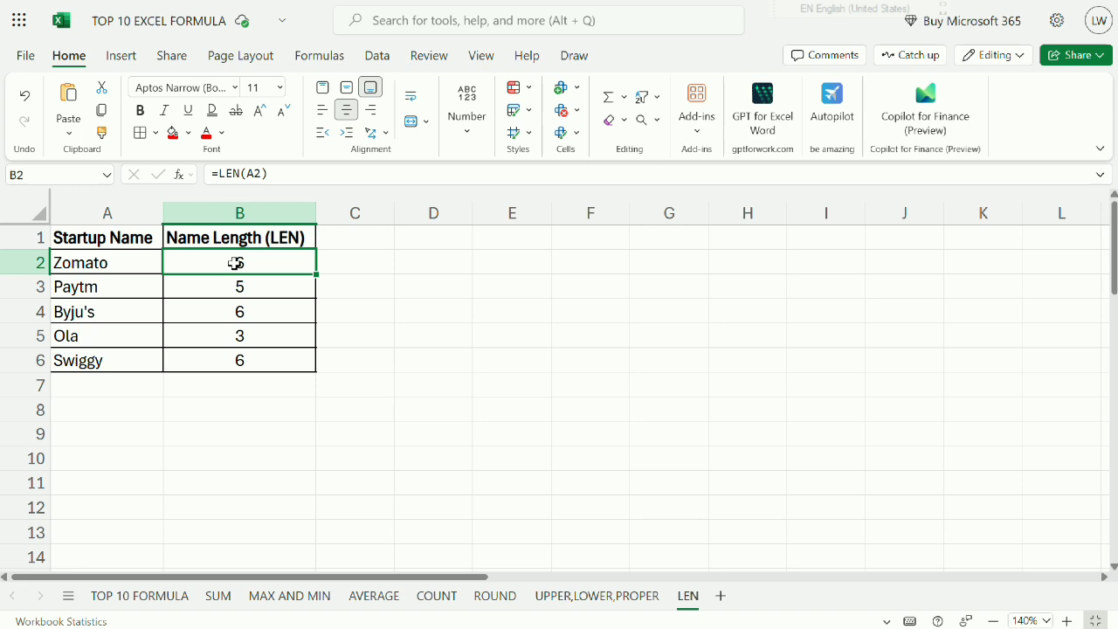
Replace the name in A3 with a nine-digit number and the name in A4 with a period.
{"action": "left_click", "coordinate": [109, 289]}
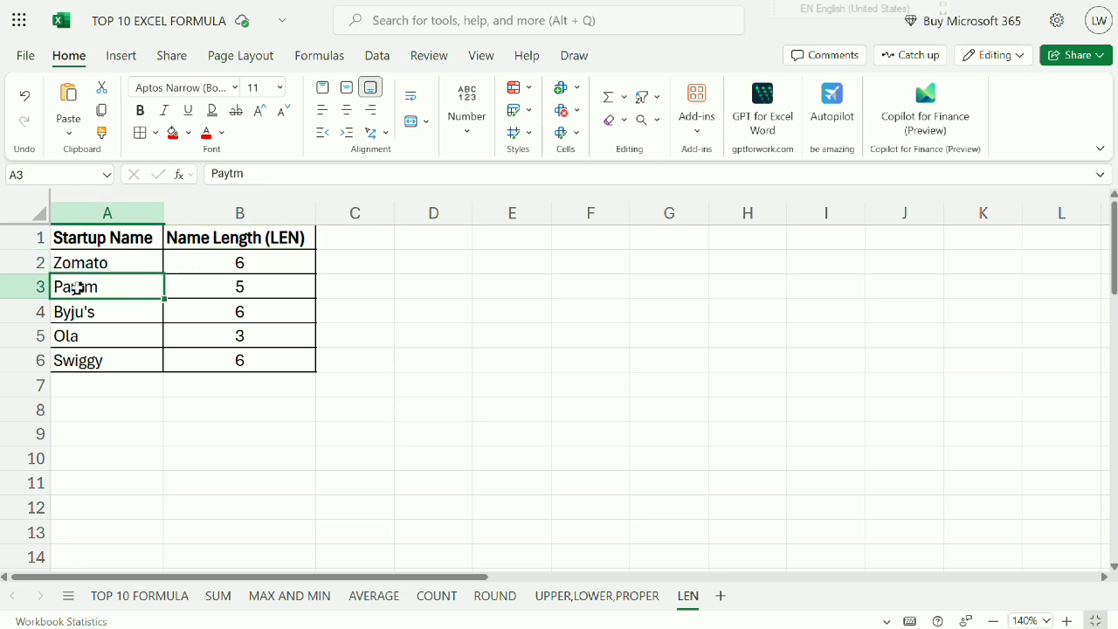
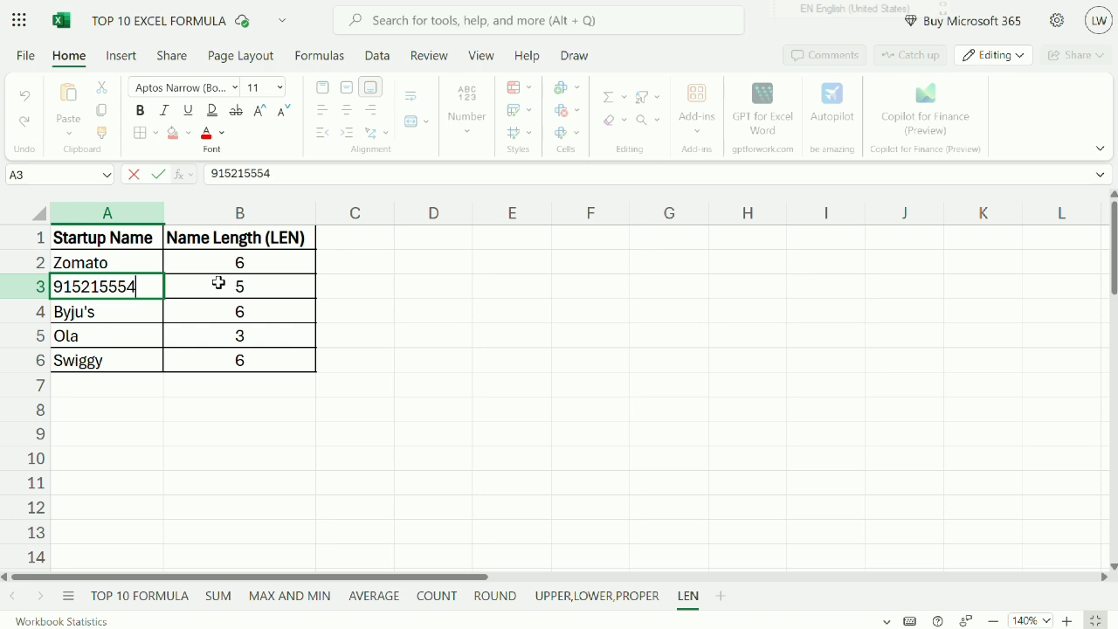
{"action": "key", "text": "Return"}
{"action": "key", "text": "Up"}
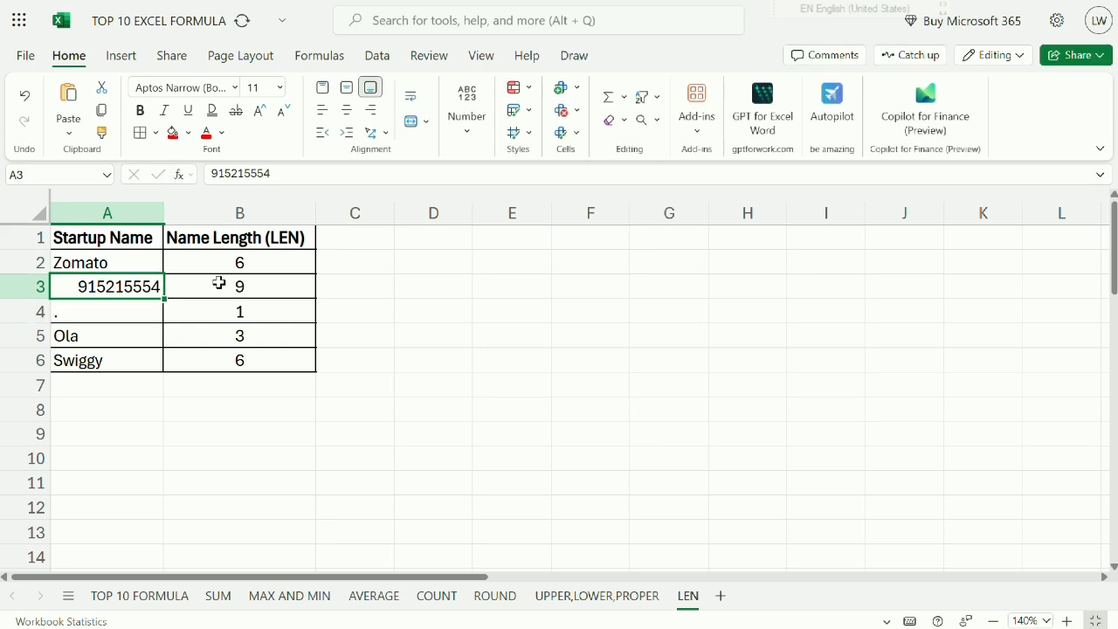
{"action": "left_click", "coordinate": [219, 284]}
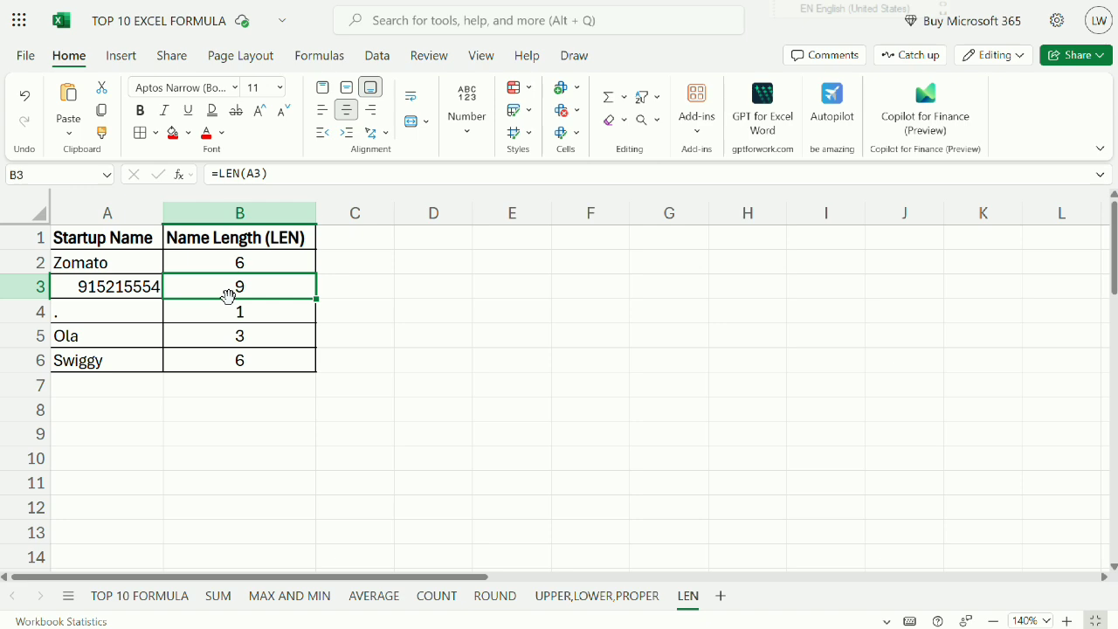
Append a 0 to the number in A3 to make it ten digits long.
{"action": "left_click", "coordinate": [90, 286]}
{"action": "double_click", "coordinate": [149, 278]}
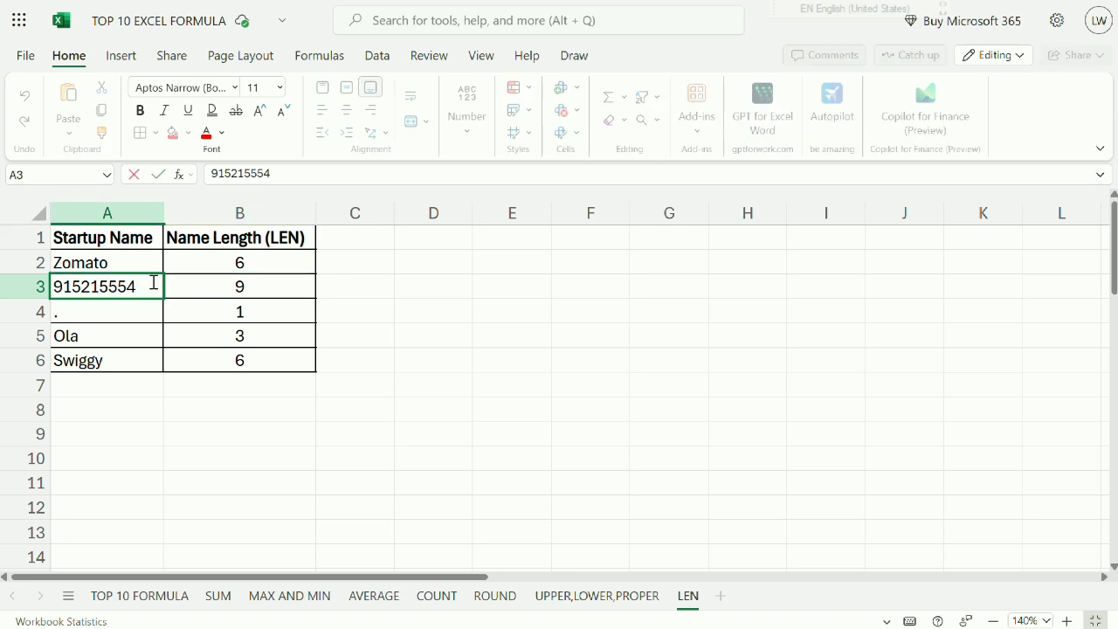
{"action": "type", "text": "0"}
{"action": "key", "text": "Return"}
{"action": "left_click", "coordinate": [152, 281]}
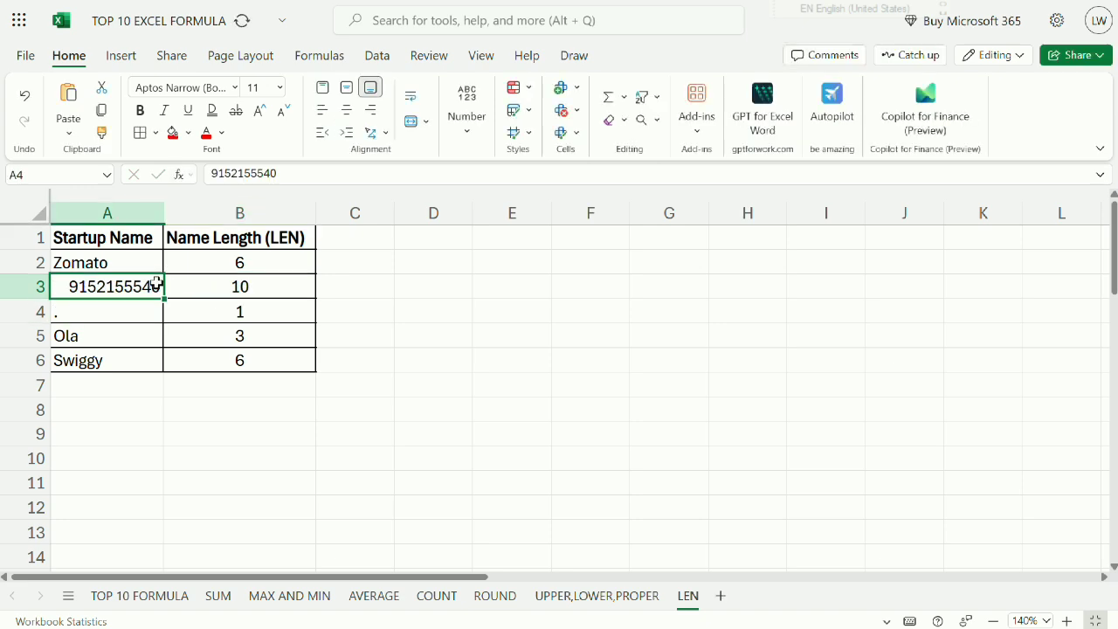
{"action": "left_click", "coordinate": [252, 281]}
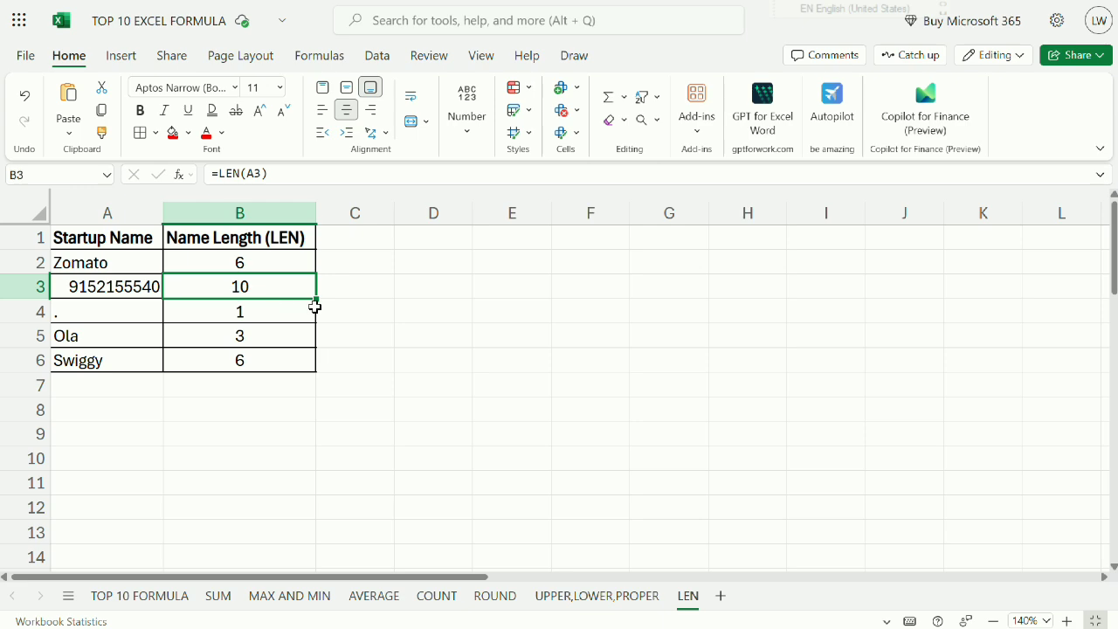
{"action": "left_click_drag", "start_coordinate": [316, 301], "coordinate": [299, 458]}
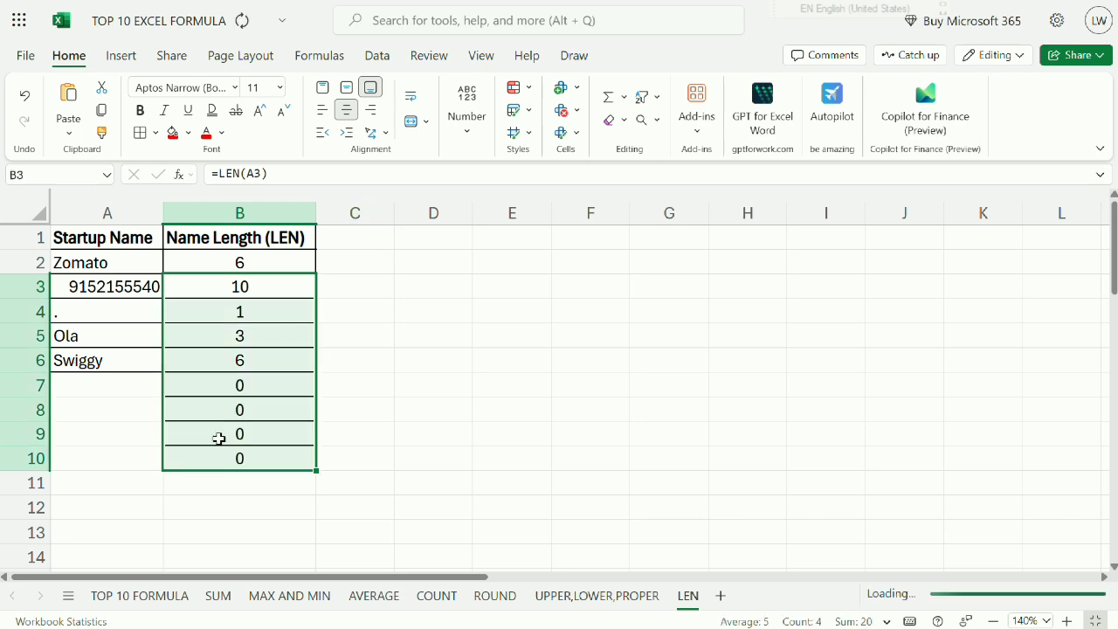
{"action": "left_click", "coordinate": [110, 391]}
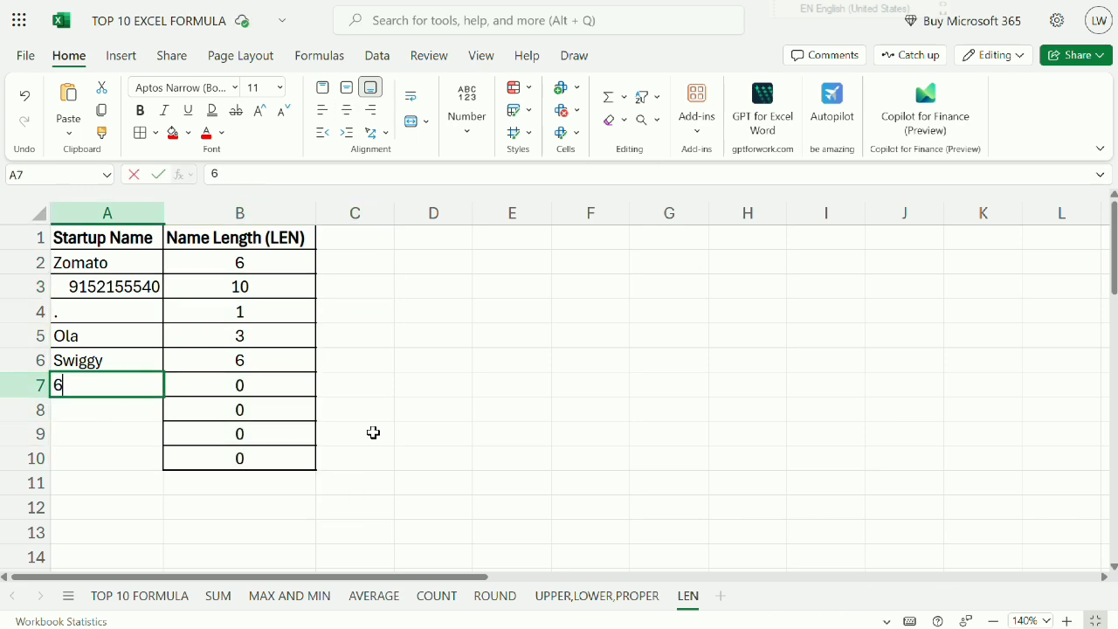
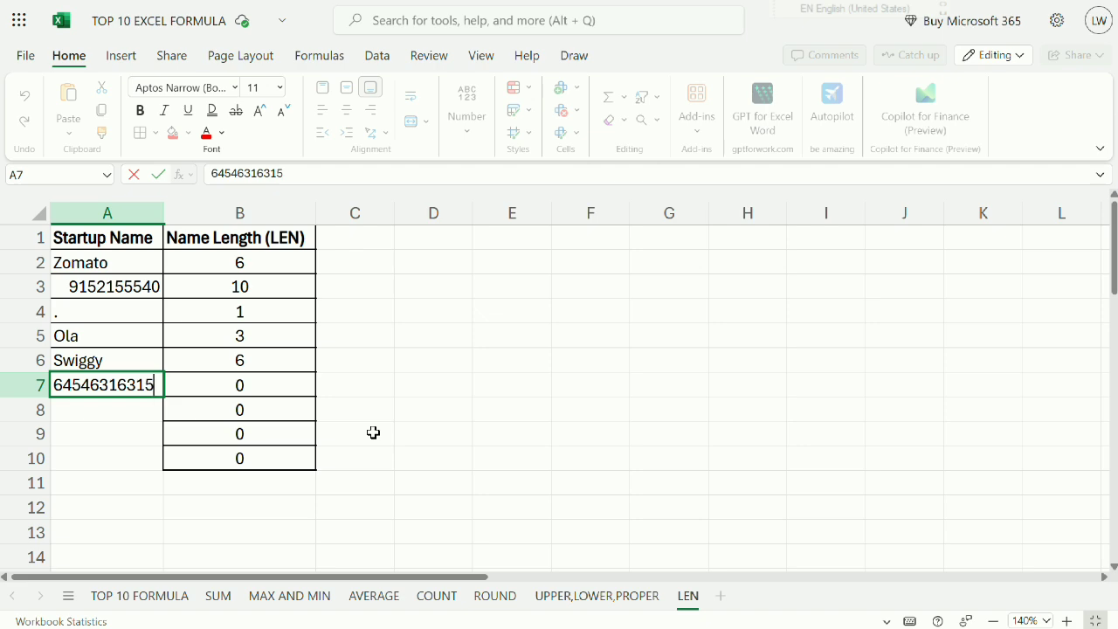
{"action": "key", "text": "Return"}
Enter the numbers 12154515, 52121245 and 22215215 in cells A8, A9 and A10.
{"action": "type", "text": "12154515"}
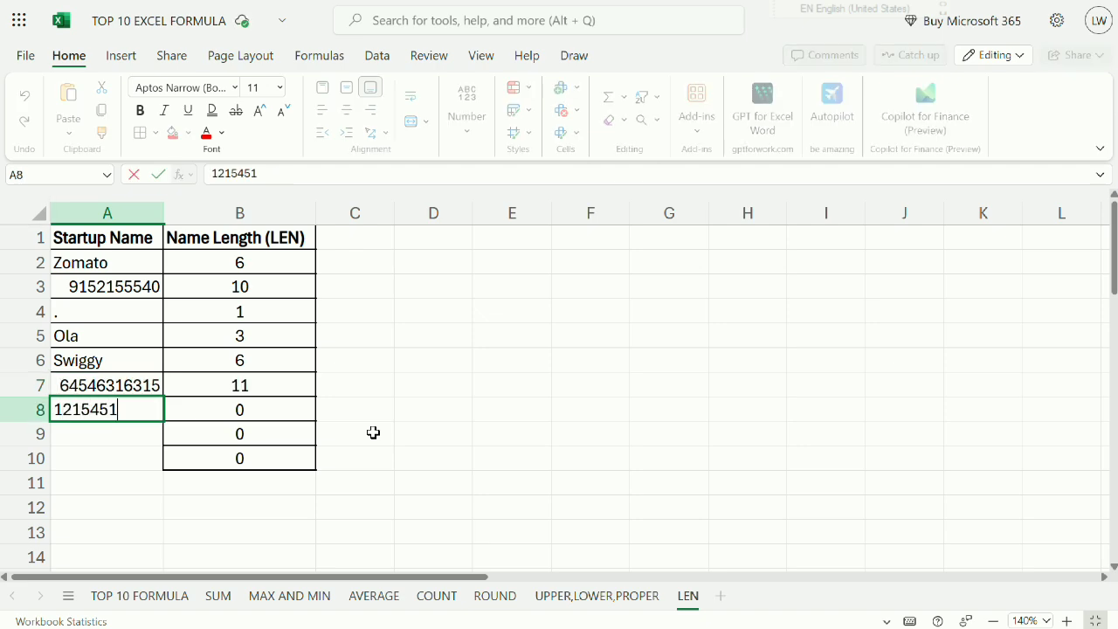
{"action": "key", "text": "Return"}
{"action": "type", "text": "52121245"}
{"action": "key", "text": "Return"}
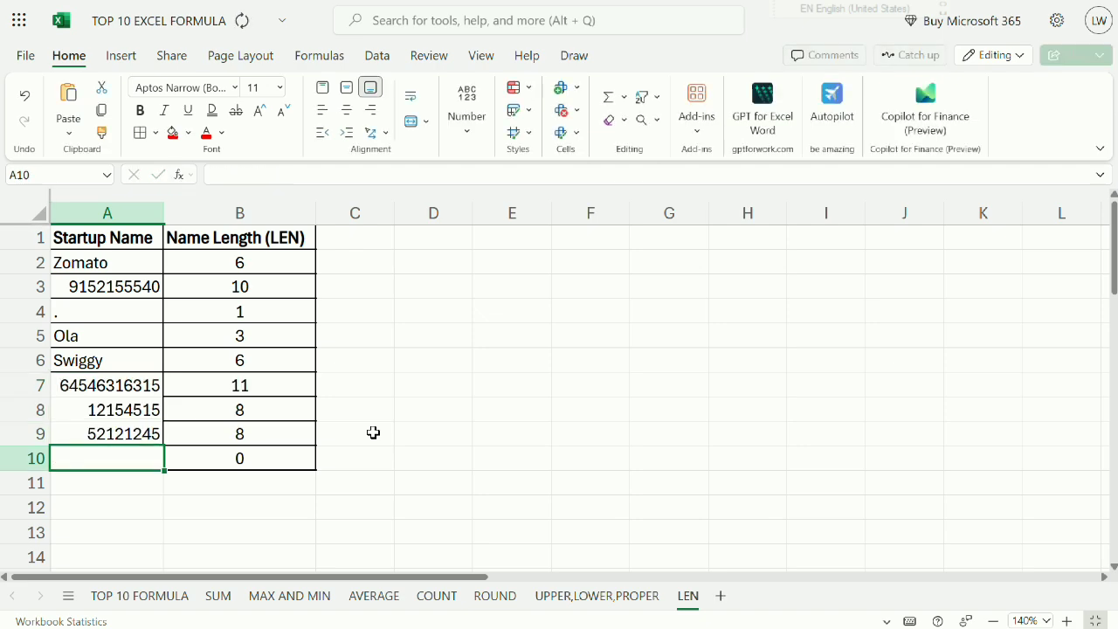
{"action": "type", "text": "22215215"}
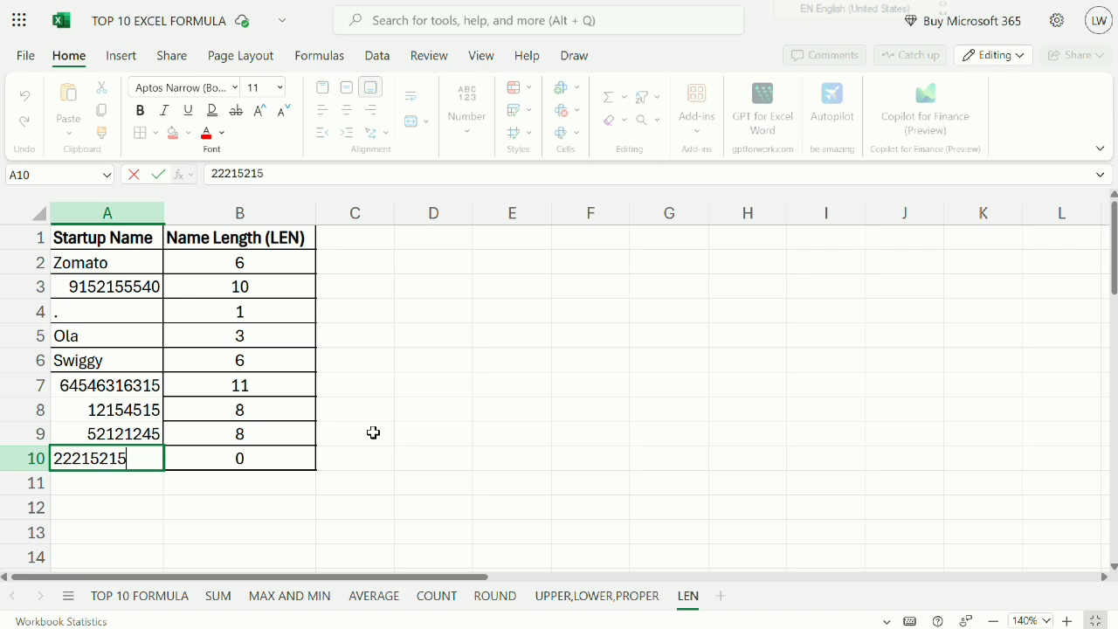
{"action": "key", "text": "Return"}
{"action": "key", "text": "Up"}
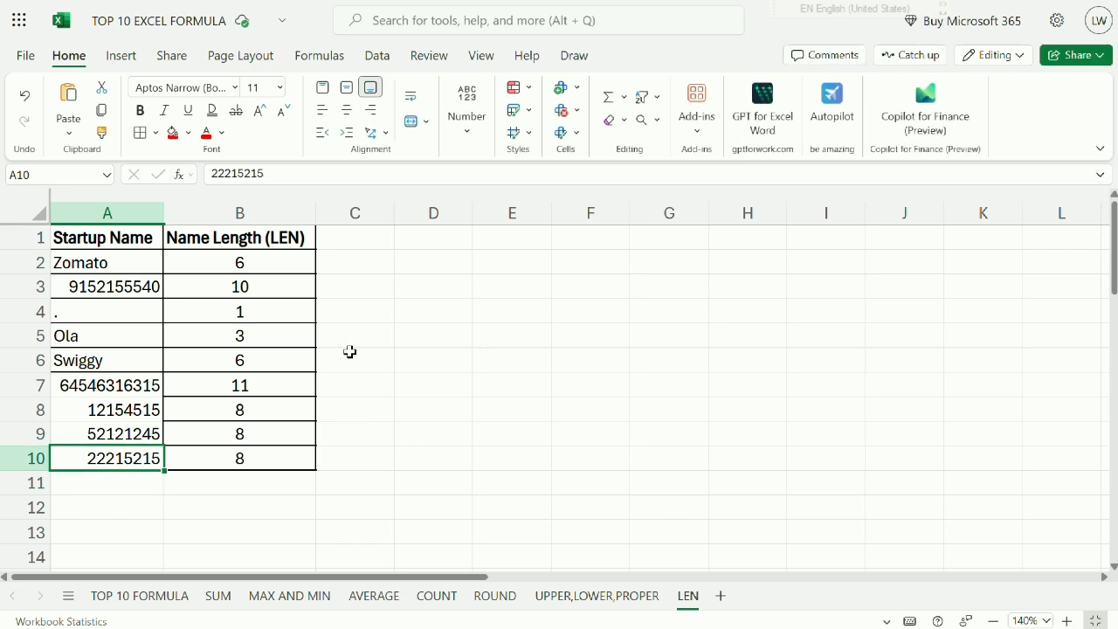
Review the LEN results and the whole table, and return to the TOP 10 FORMULA sheet.
{"action": "left_click", "coordinate": [266, 271]}
{"action": "left_click", "coordinate": [260, 286]}
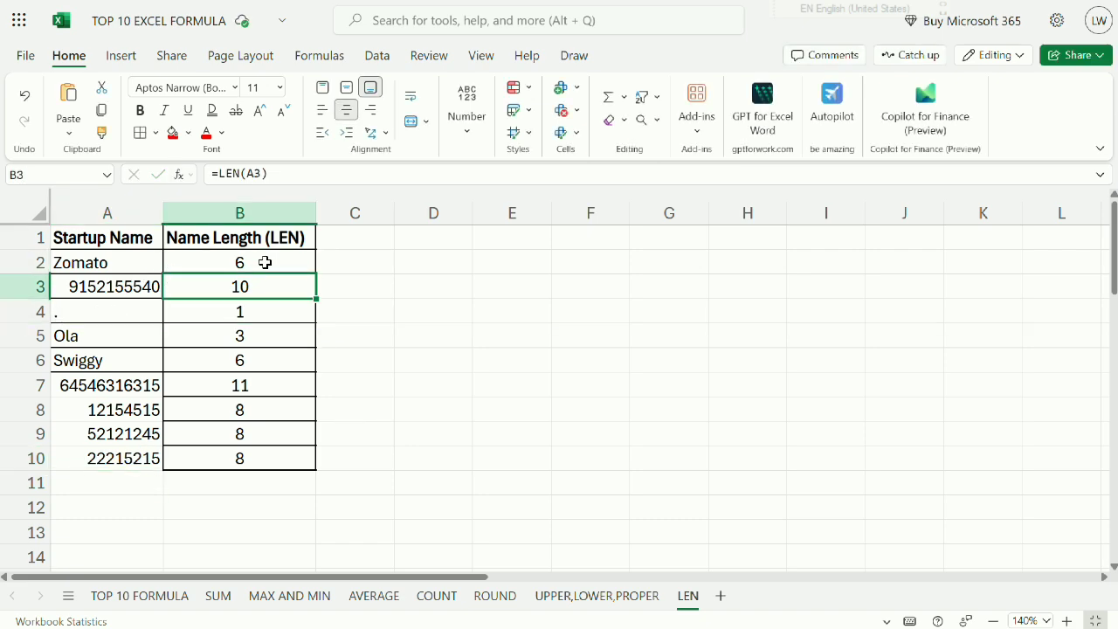
{"action": "left_click", "coordinate": [302, 237]}
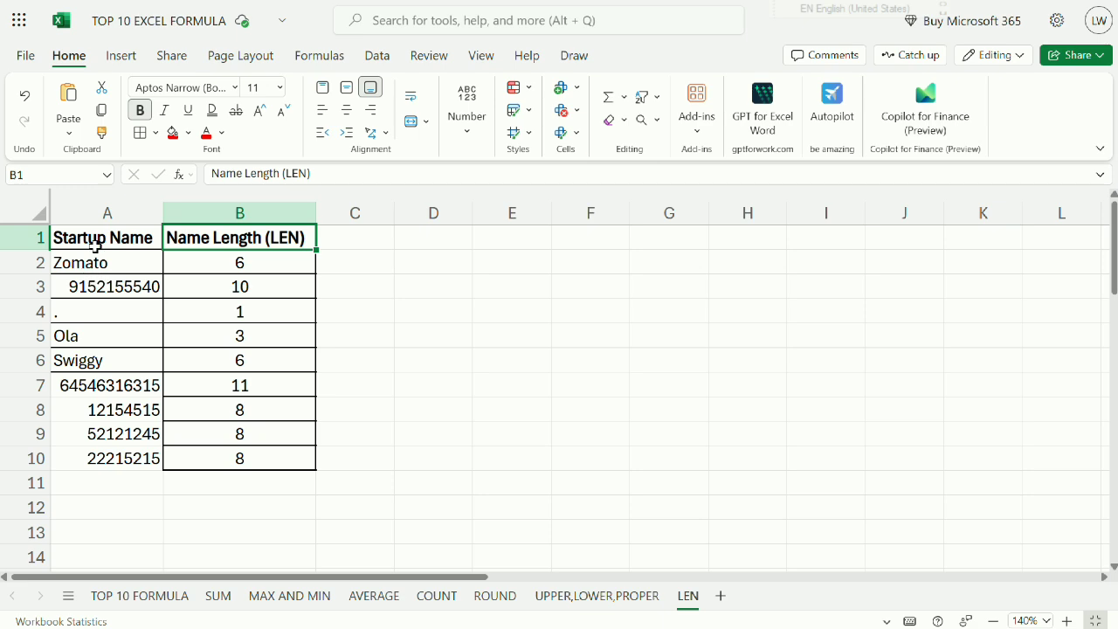
{"action": "left_click_drag", "start_coordinate": [56, 237], "coordinate": [218, 470]}
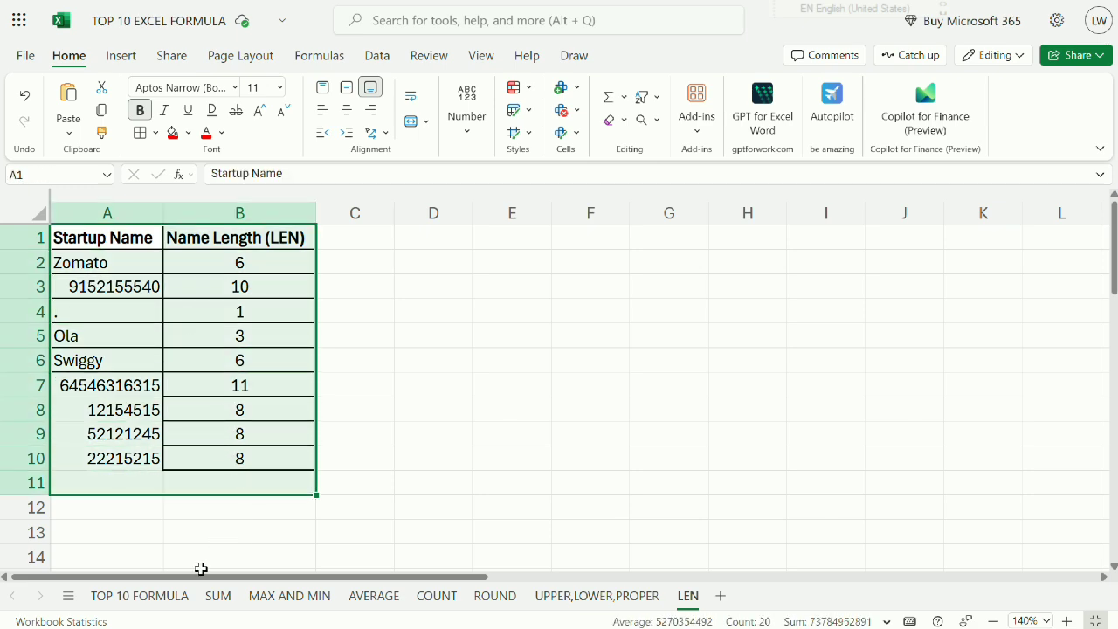
{"action": "left_click", "coordinate": [175, 596]}
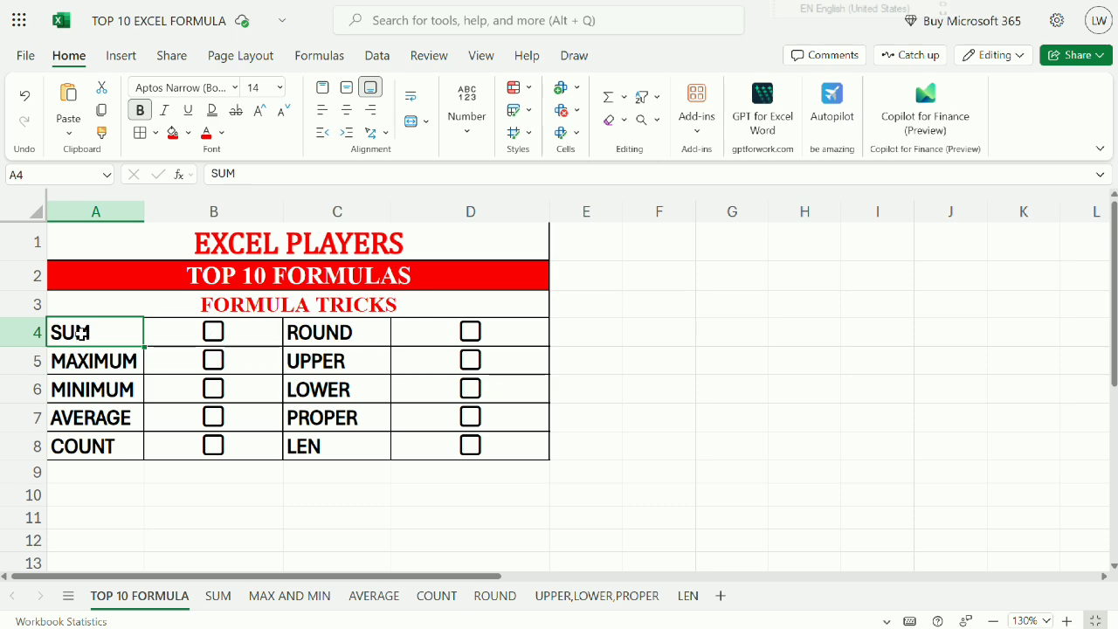
Tick the checkboxes for SUM, MAXIMUM, MINIMUM, AVERAGE and COUNT in B4:B8.
{"action": "left_click", "coordinate": [209, 333]}
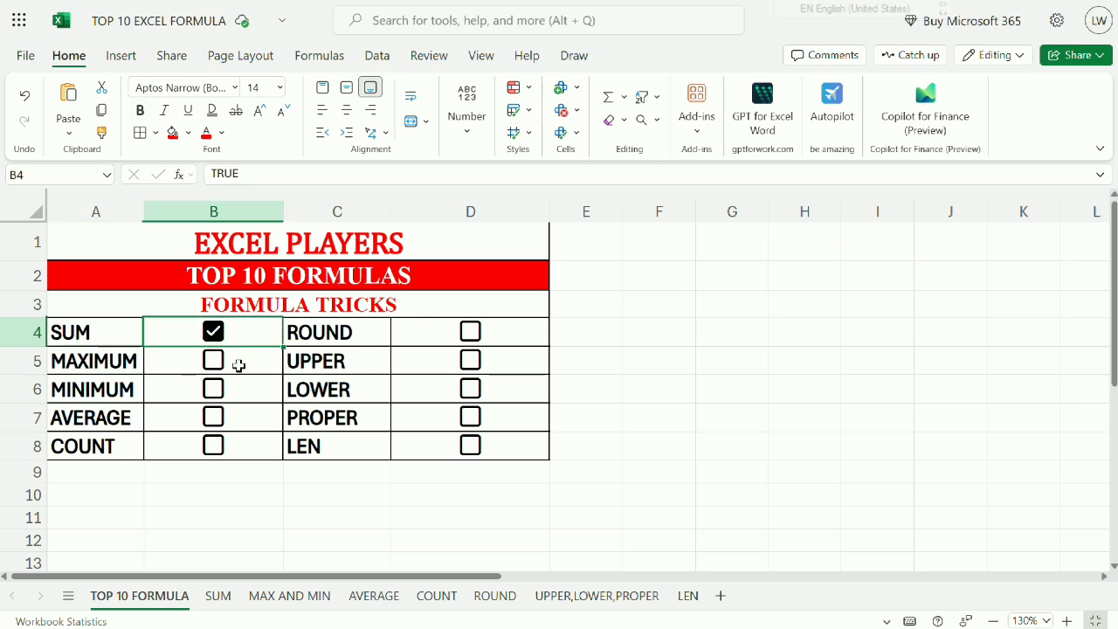
{"action": "left_click", "coordinate": [213, 362]}
{"action": "left_click", "coordinate": [210, 391]}
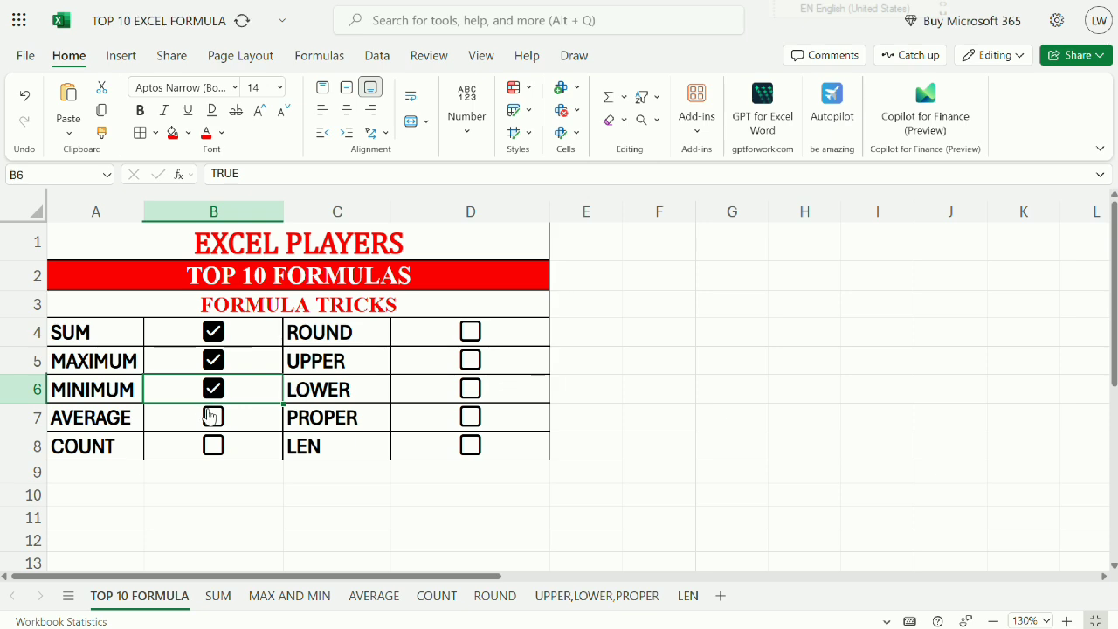
{"action": "left_click", "coordinate": [209, 416]}
{"action": "left_click", "coordinate": [213, 443]}
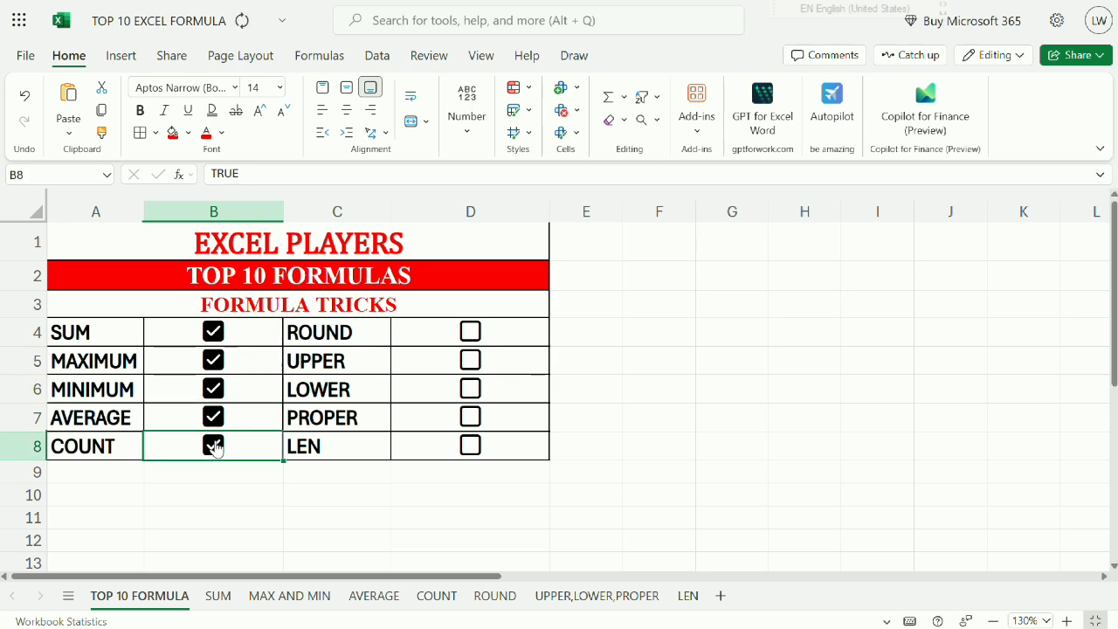
Tick the checkboxes for ROUND, UPPER, LOWER, PROPER and LEN in D4:D8, and select the whole checklist A4:D8.
{"action": "left_click", "coordinate": [470, 332]}
{"action": "left_click", "coordinate": [470, 360]}
{"action": "left_click", "coordinate": [471, 387]}
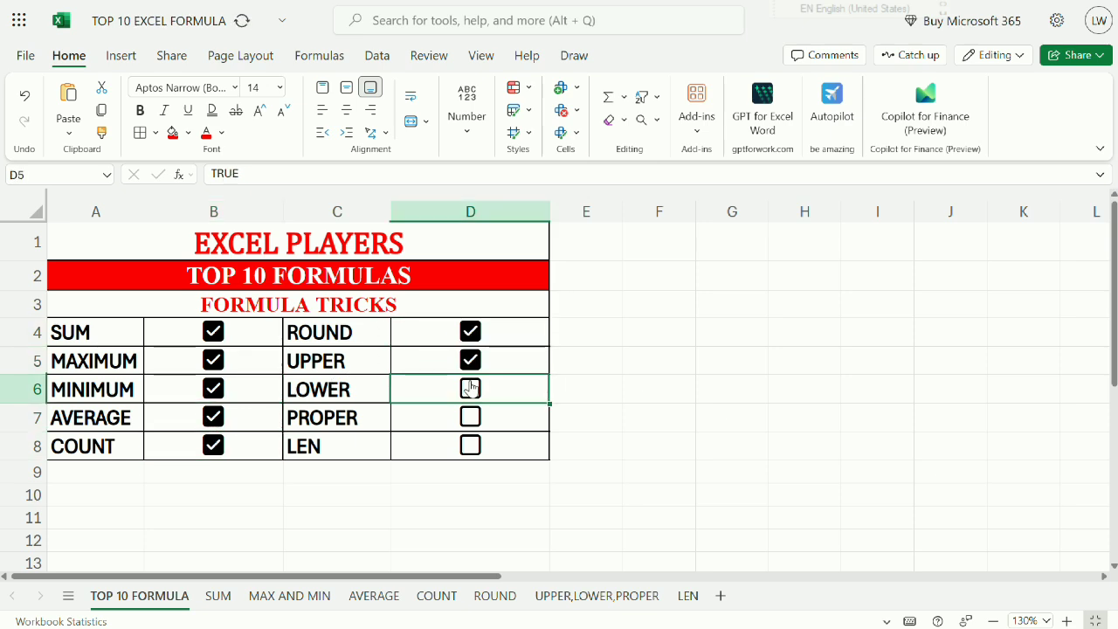
{"action": "left_click", "coordinate": [470, 417]}
{"action": "left_click", "coordinate": [471, 445]}
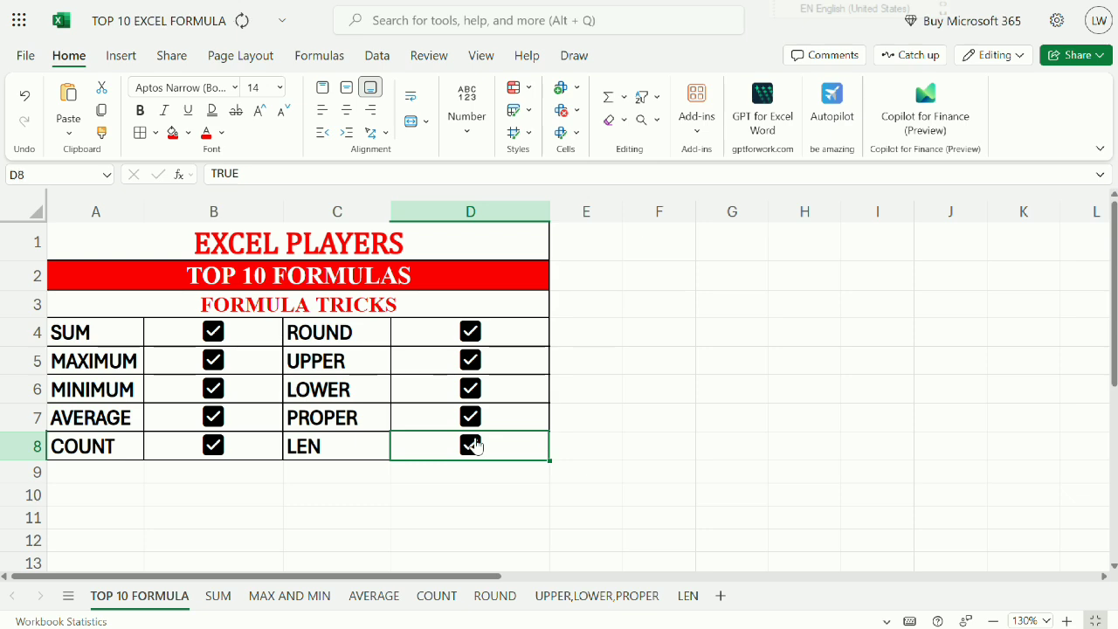
{"action": "left_click_drag", "start_coordinate": [111, 325], "coordinate": [470, 448]}
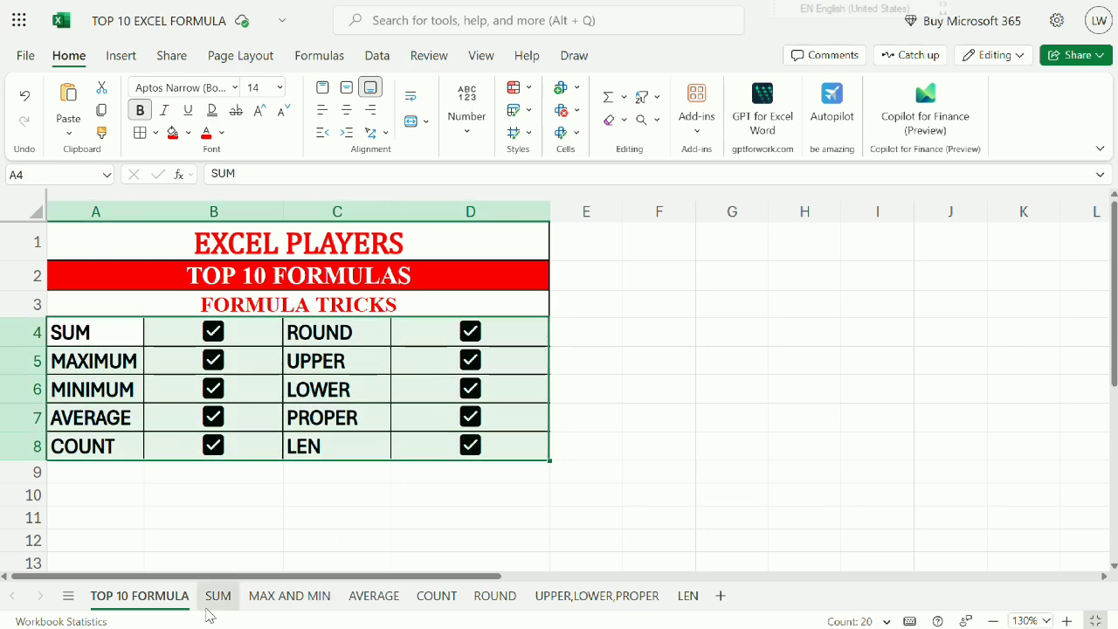
Review the total budget formula in B7 of the SUM sheet, leaving it as it is.
{"action": "left_click", "coordinate": [219, 595]}
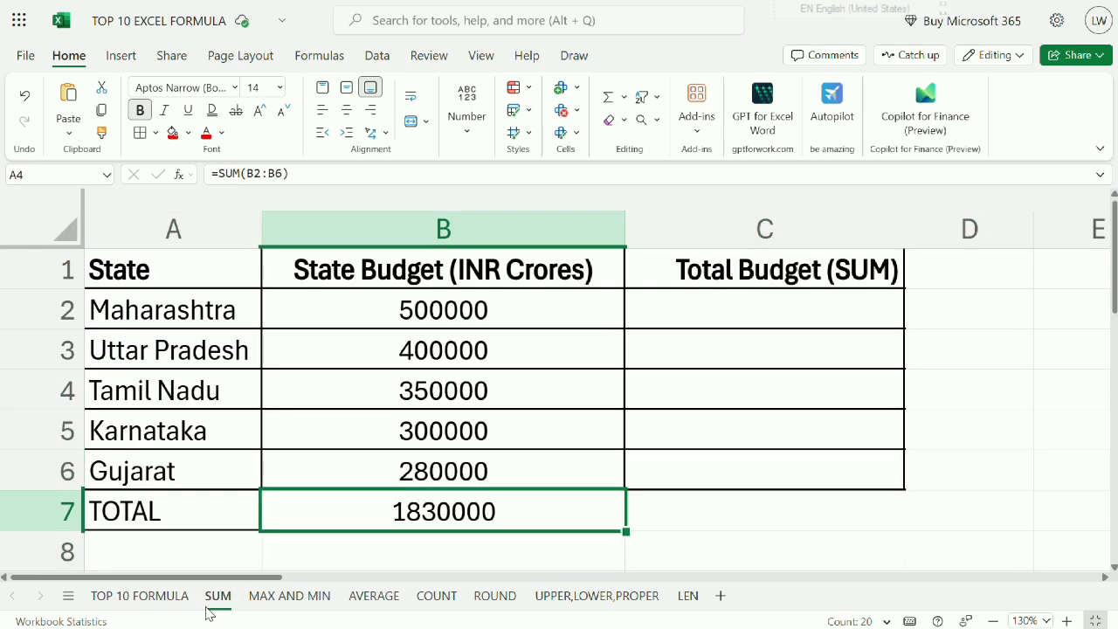
{"action": "double_click", "coordinate": [393, 511]}
{"action": "key", "text": "Return"}
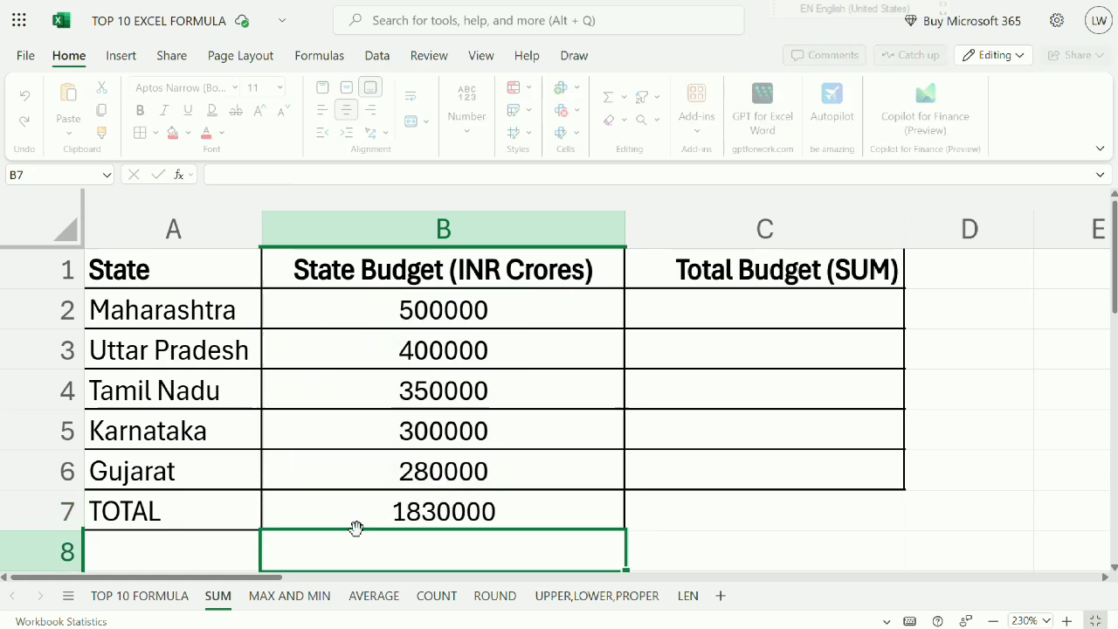
On the MAX AND MIN sheet, review the formulas in B7 and B8 against the player rows with the highest and lowest scores.
{"action": "left_click", "coordinate": [289, 596]}
{"action": "left_click", "coordinate": [330, 406]}
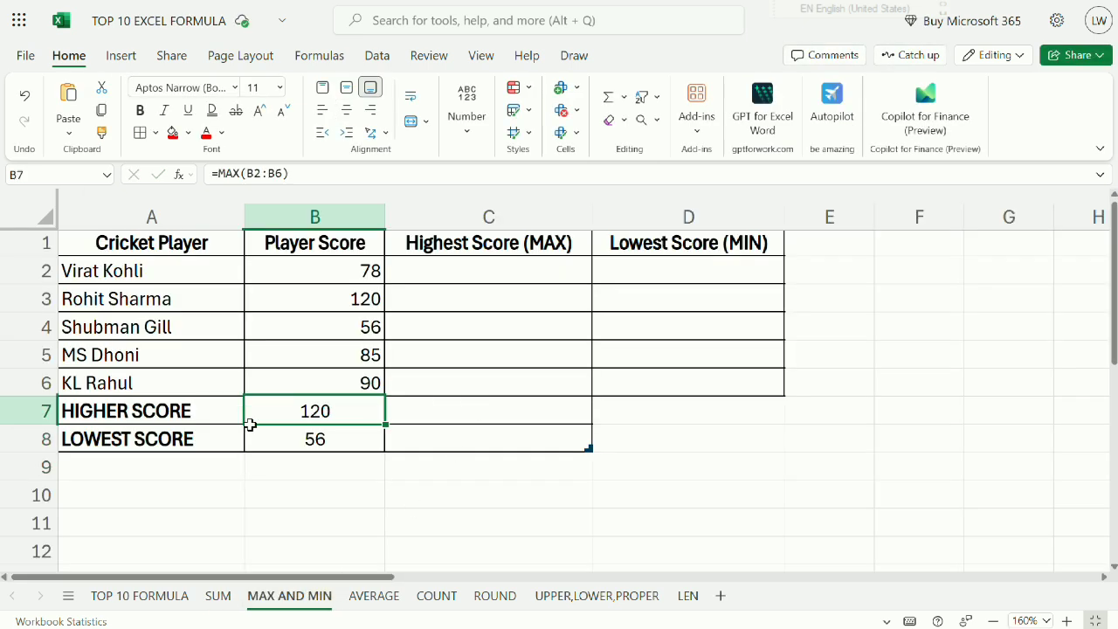
{"action": "left_click_drag", "start_coordinate": [188, 277], "coordinate": [206, 382]}
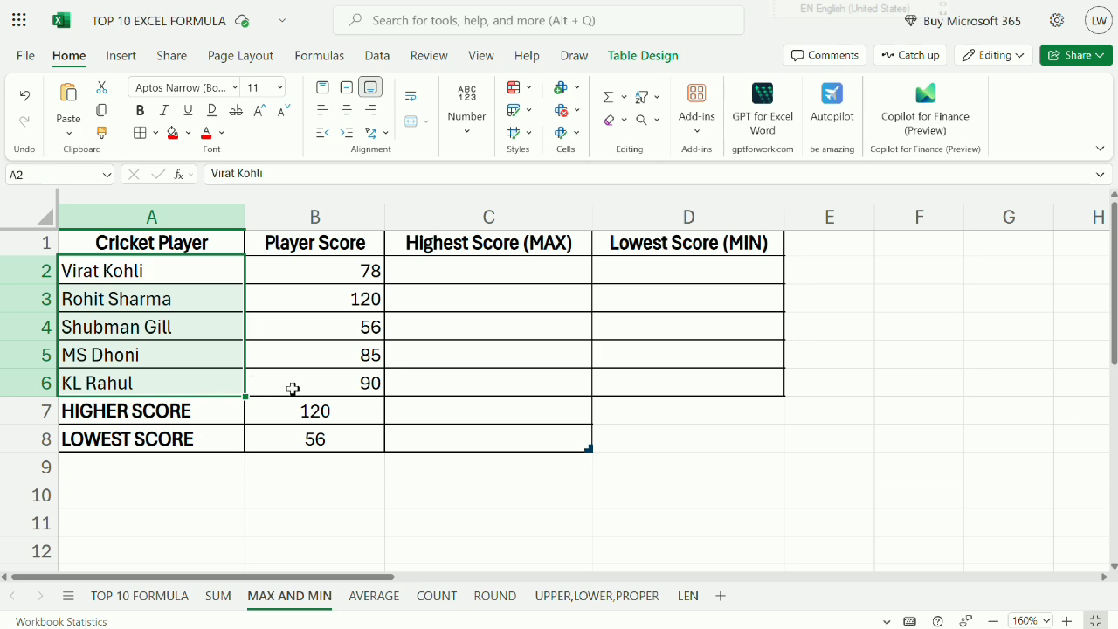
{"action": "left_click", "coordinate": [312, 412]}
{"action": "left_click_drag", "start_coordinate": [142, 301], "coordinate": [315, 297]}
{"action": "left_click", "coordinate": [270, 433]}
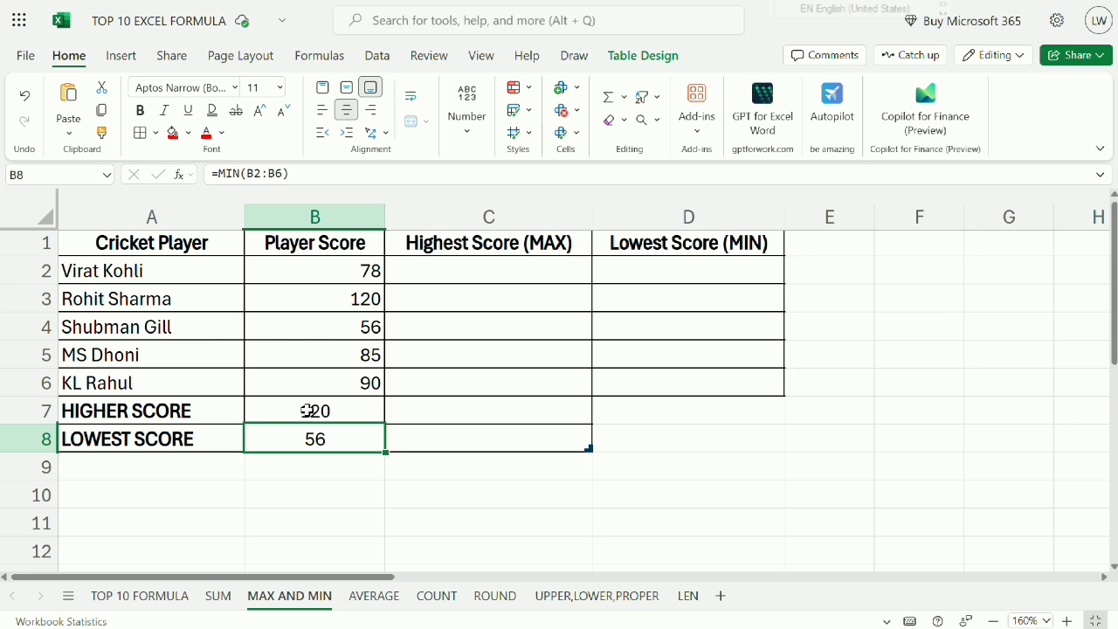
{"action": "left_click_drag", "start_coordinate": [162, 328], "coordinate": [332, 325]}
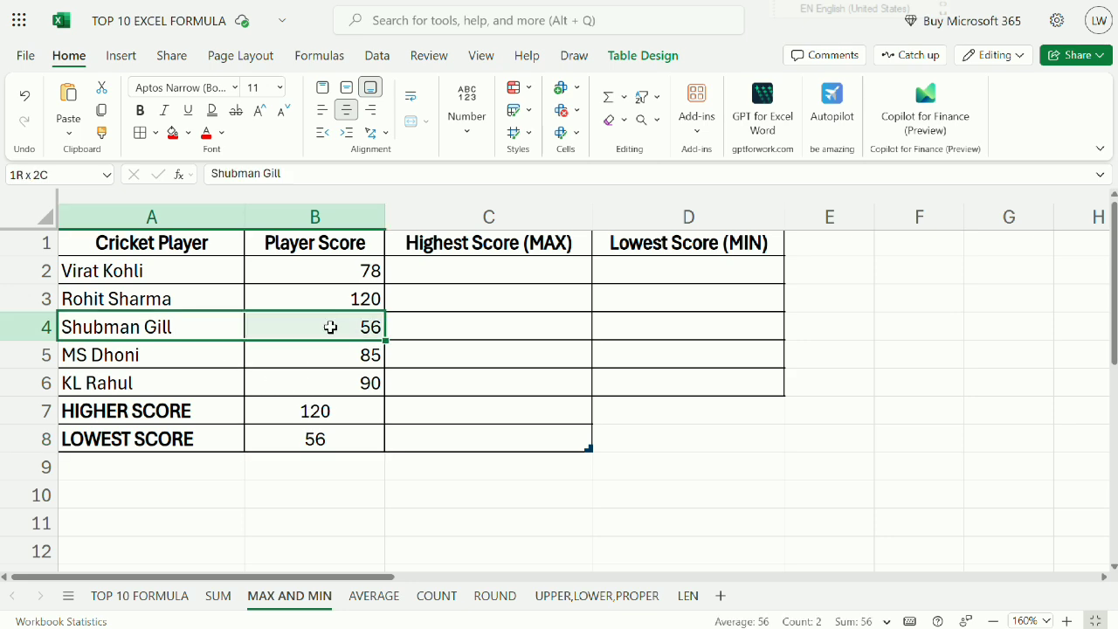
{"action": "left_click", "coordinate": [317, 443]}
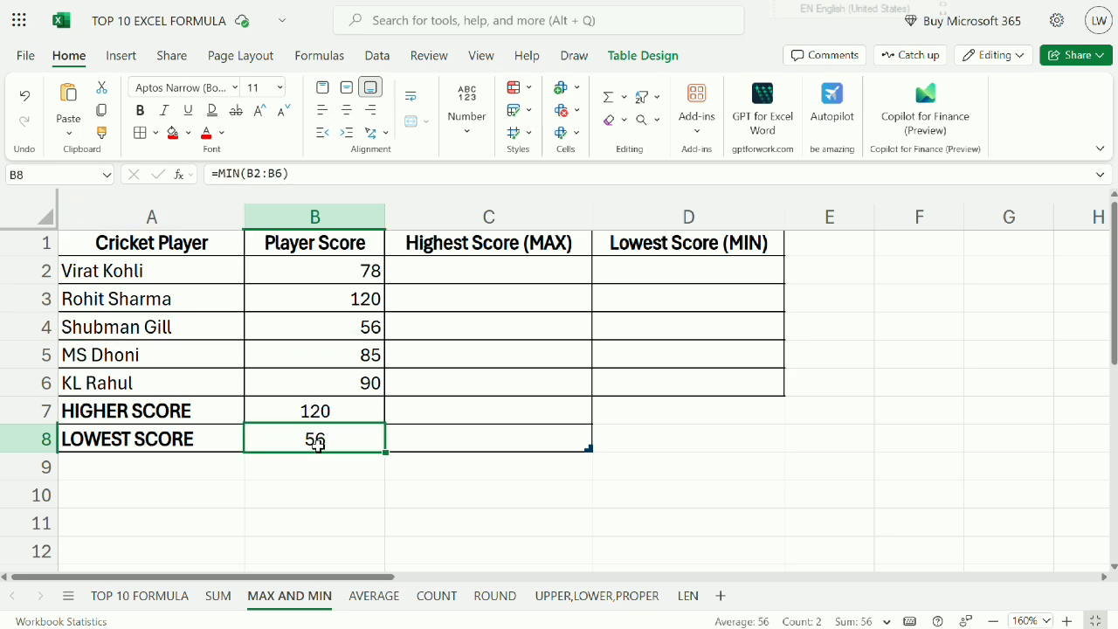
Review the AVERAGE formula in B8 of its sheet, and the counted sales range B2:B6 on the COUNT sheet.
{"action": "left_click", "coordinate": [379, 600]}
{"action": "left_click", "coordinate": [292, 424]}
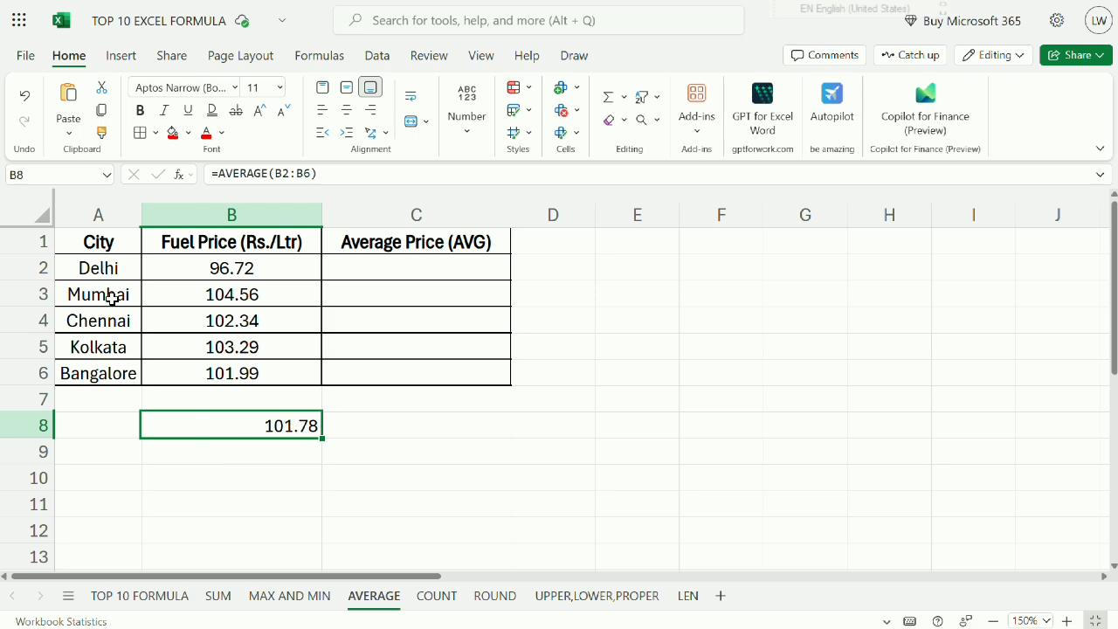
{"action": "left_click", "coordinate": [437, 595]}
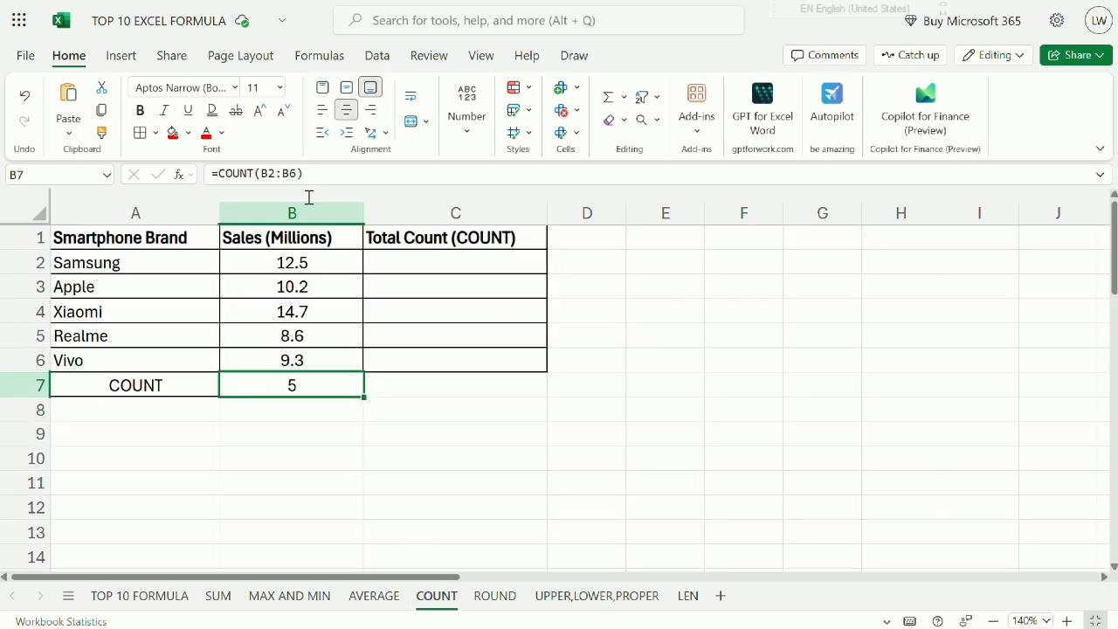
{"action": "left_click_drag", "start_coordinate": [311, 254], "coordinate": [315, 370]}
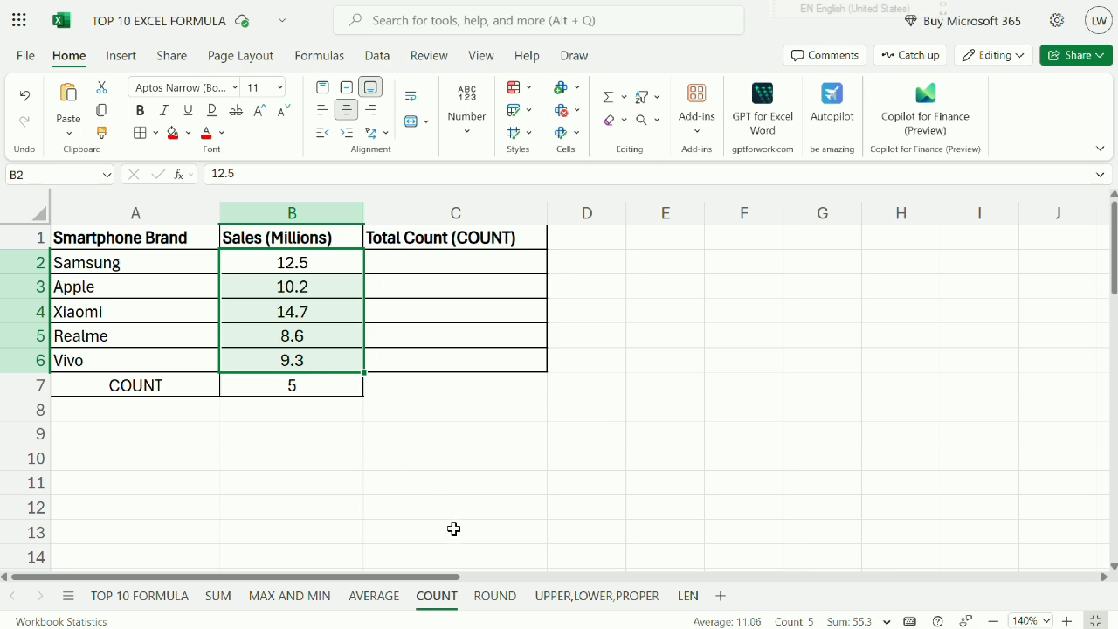
On the ROUND sheet, compare the rounded price in B2 with the gold prices in column A.
{"action": "left_click", "coordinate": [505, 598]}
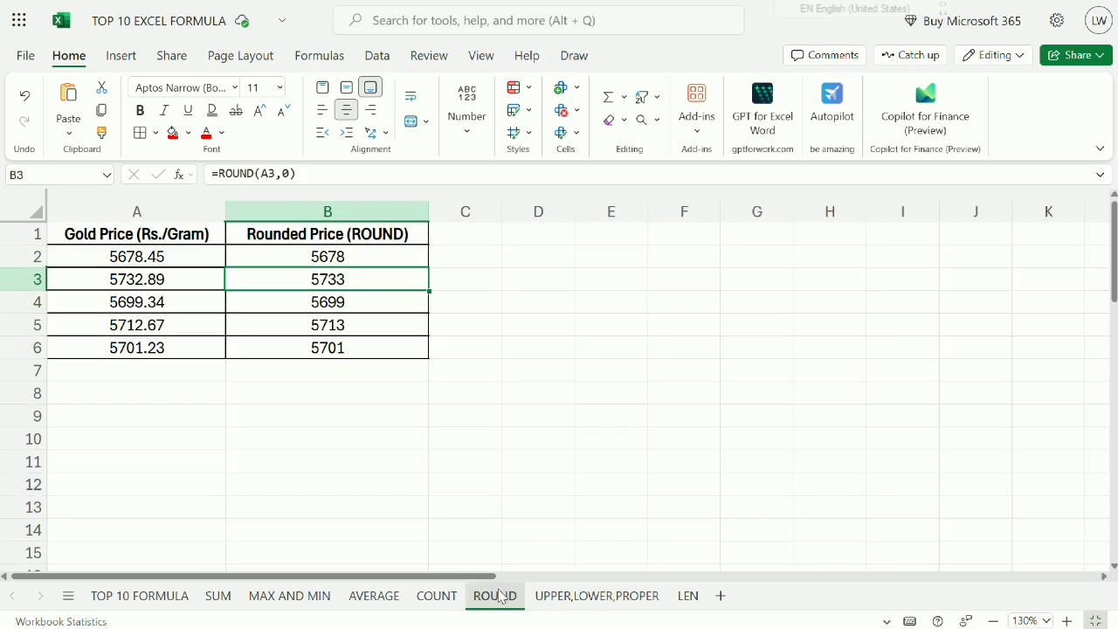
{"action": "left_click", "coordinate": [300, 257]}
{"action": "left_click_drag", "start_coordinate": [195, 257], "coordinate": [195, 323]}
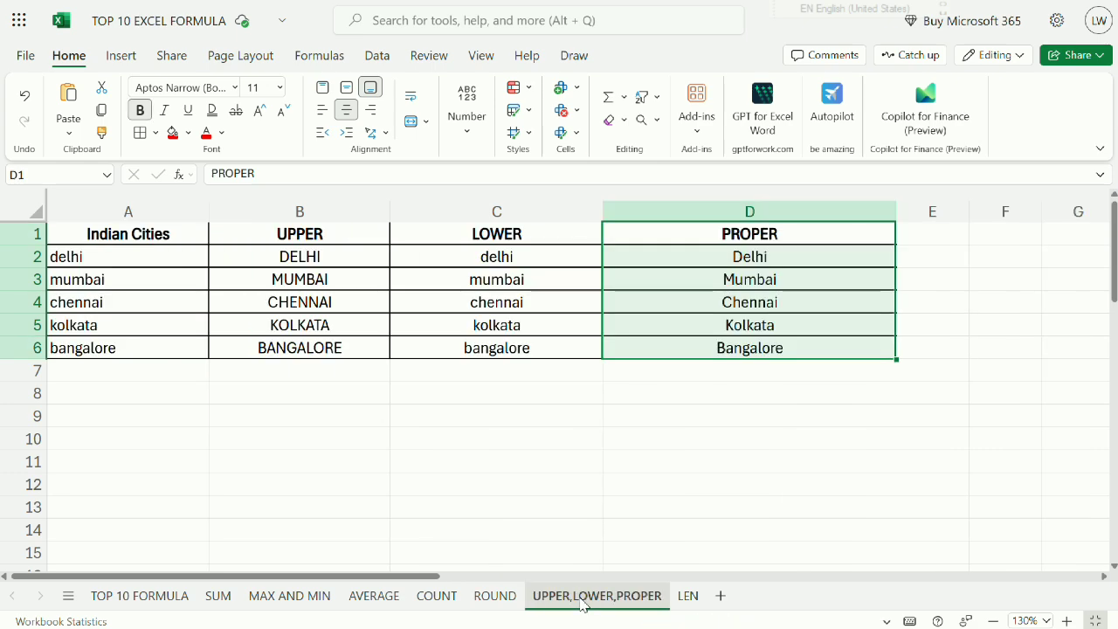
On the UPPER,LOWER,PROPER sheet, review the converted city names in columns B, C and D.
{"action": "left_click_drag", "start_coordinate": [303, 252], "coordinate": [346, 356]}
{"action": "left_click_drag", "start_coordinate": [514, 254], "coordinate": [523, 348]}
{"action": "left_click_drag", "start_coordinate": [712, 262], "coordinate": [703, 369]}
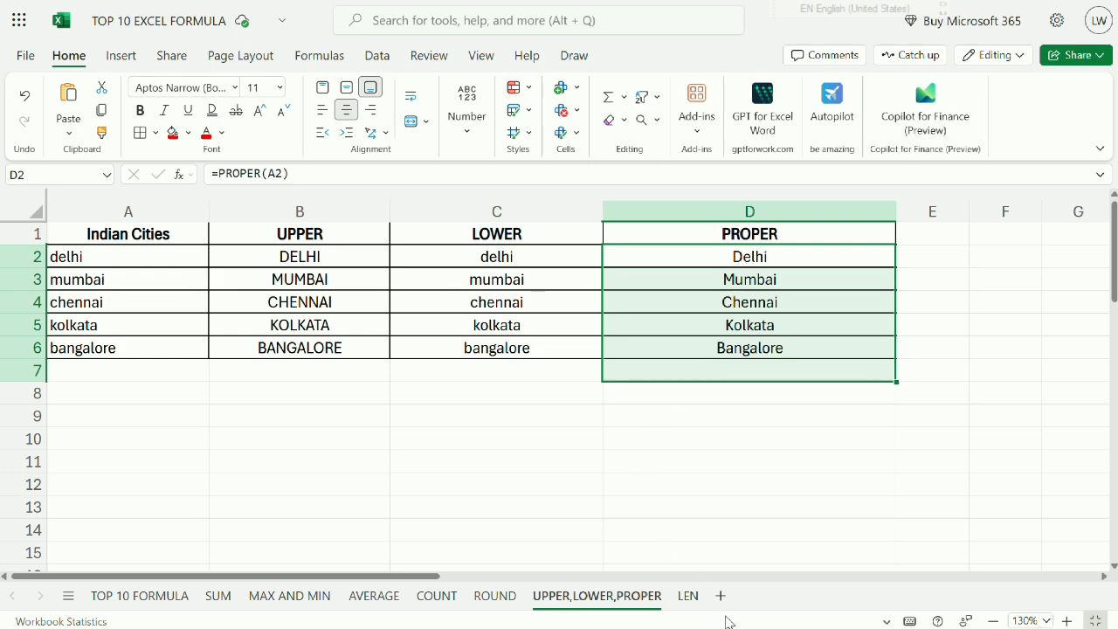
Review the LEN results in B2:B10, return to the TOP 10 FORMULA sheet and select cell B4.
{"action": "left_click", "coordinate": [688, 596]}
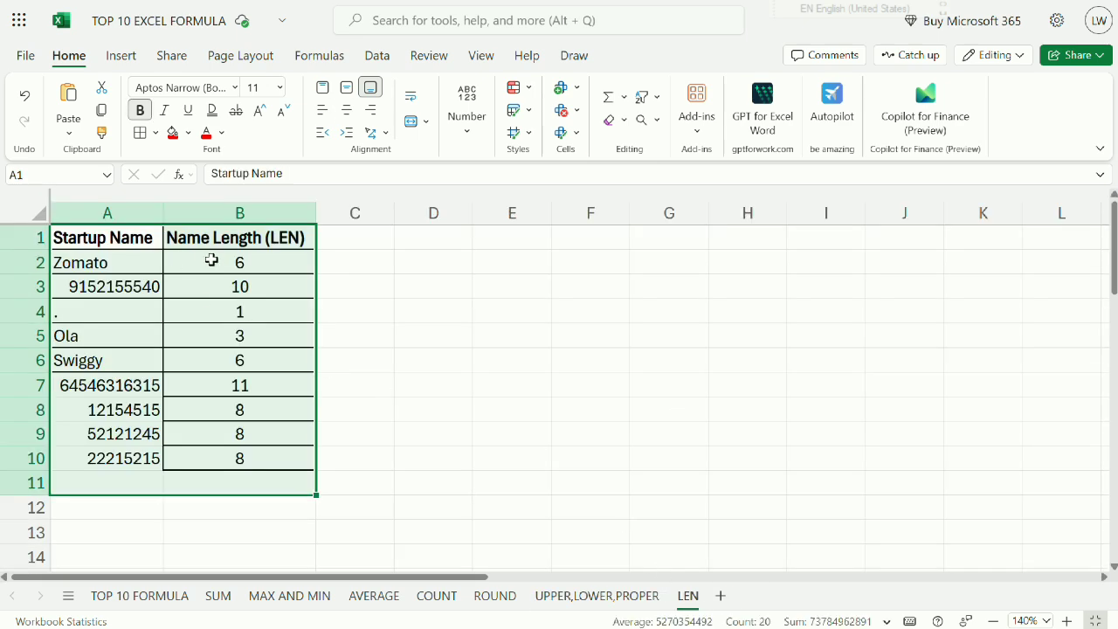
{"action": "left_click_drag", "start_coordinate": [209, 259], "coordinate": [218, 463]}
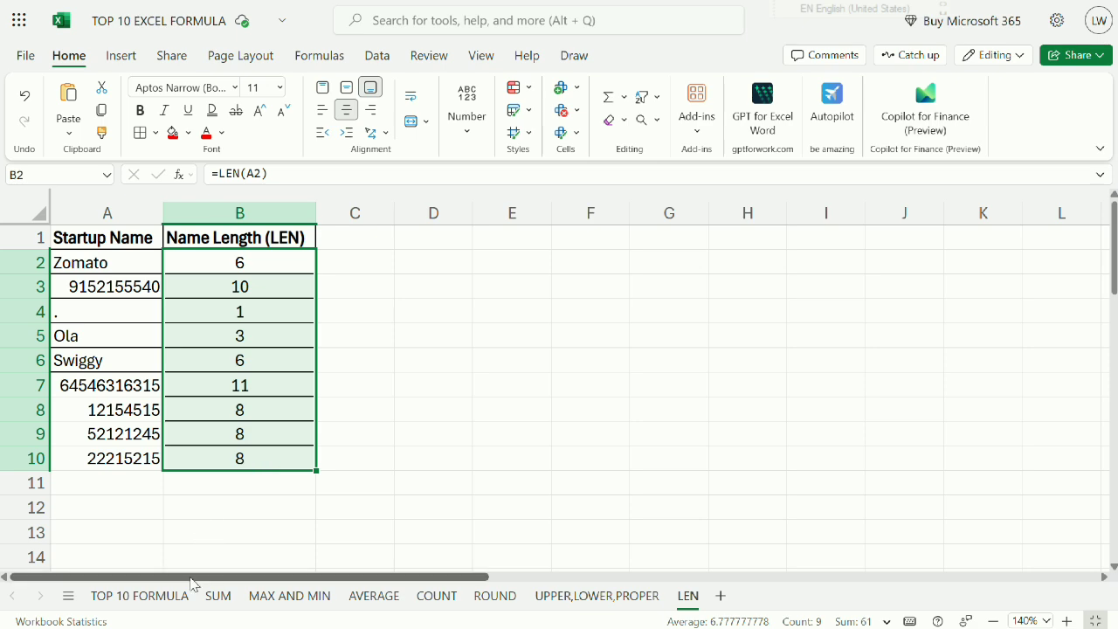
{"action": "left_click", "coordinate": [166, 597]}
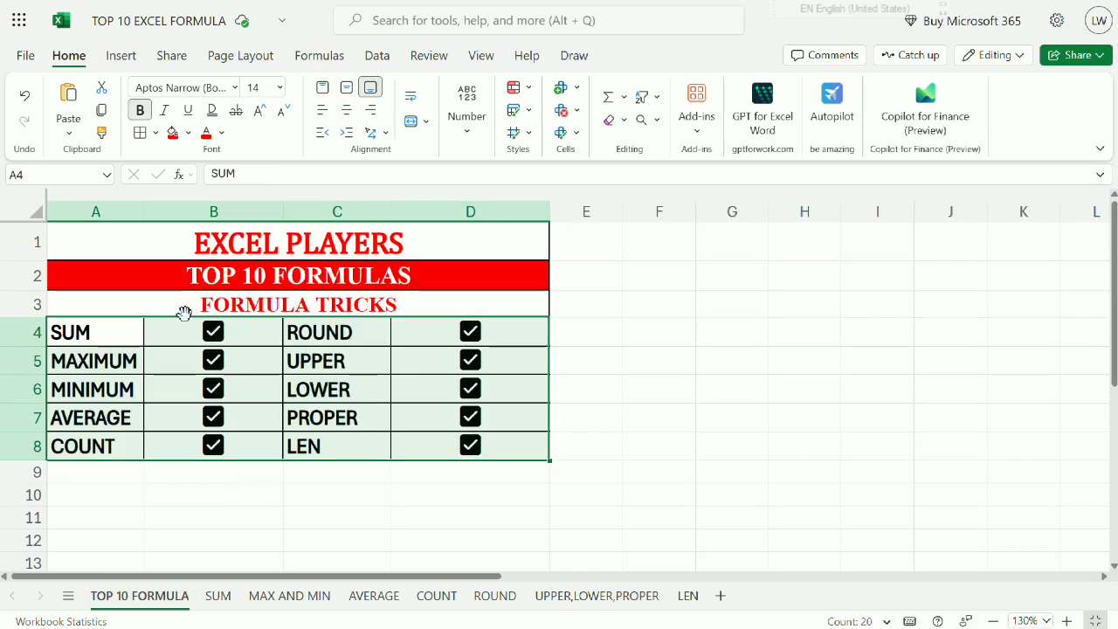
{"action": "left_click", "coordinate": [165, 330]}
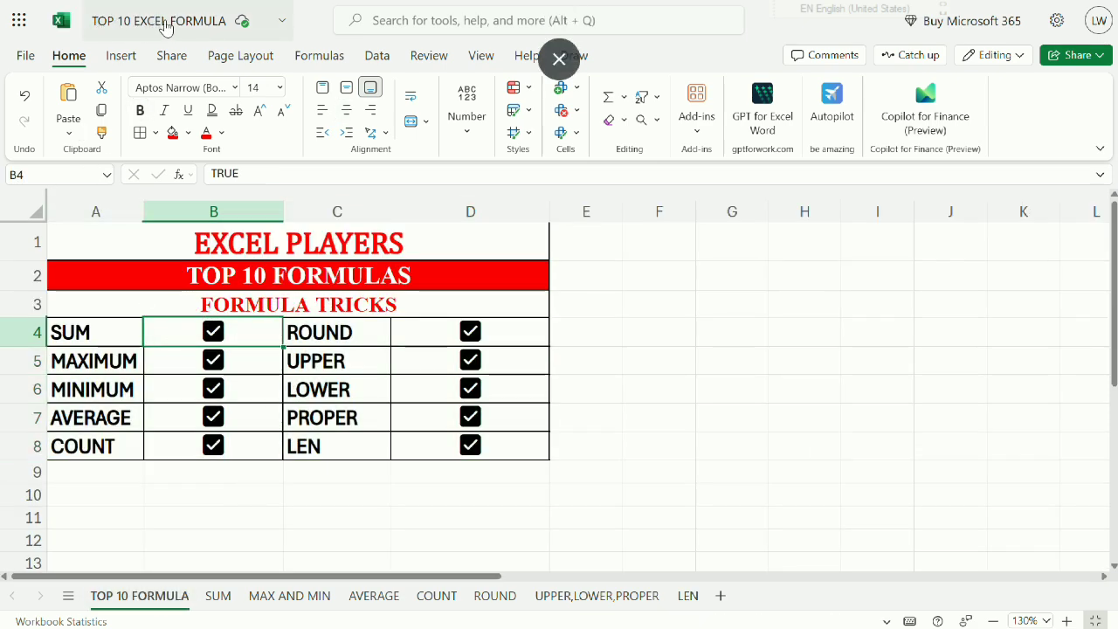